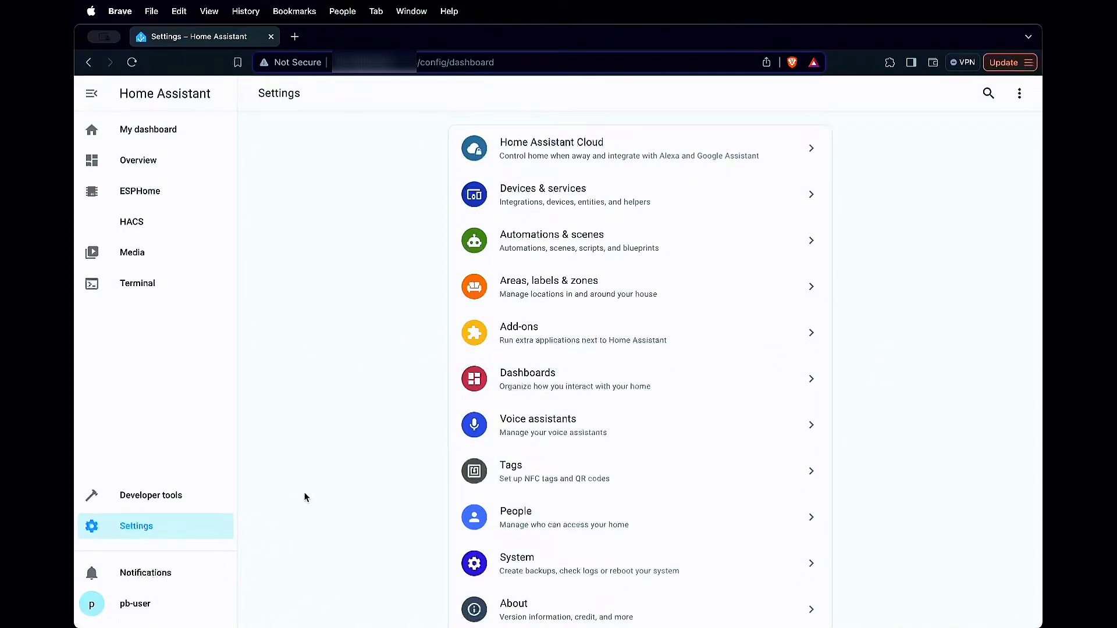
Step: Open the logged-in user's general profile settings and check whether Advanced mode is enabled
{"action": "left_click", "coordinate": [129, 601]}
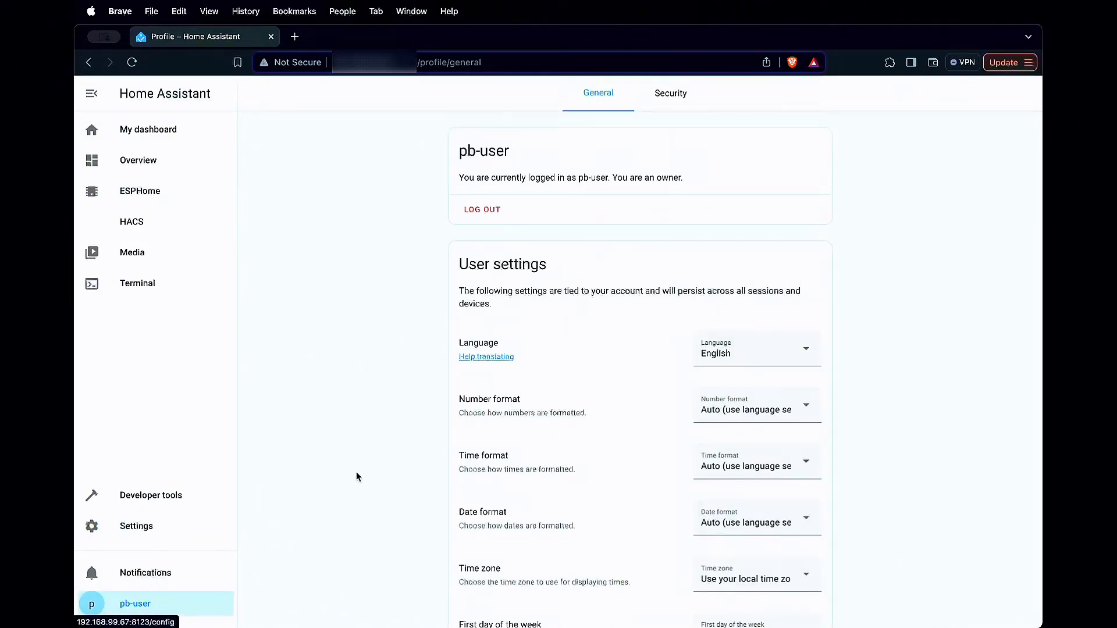
{"action": "scroll", "coordinate": [384, 417], "scroll_direction": "down", "scroll_amount": 5}
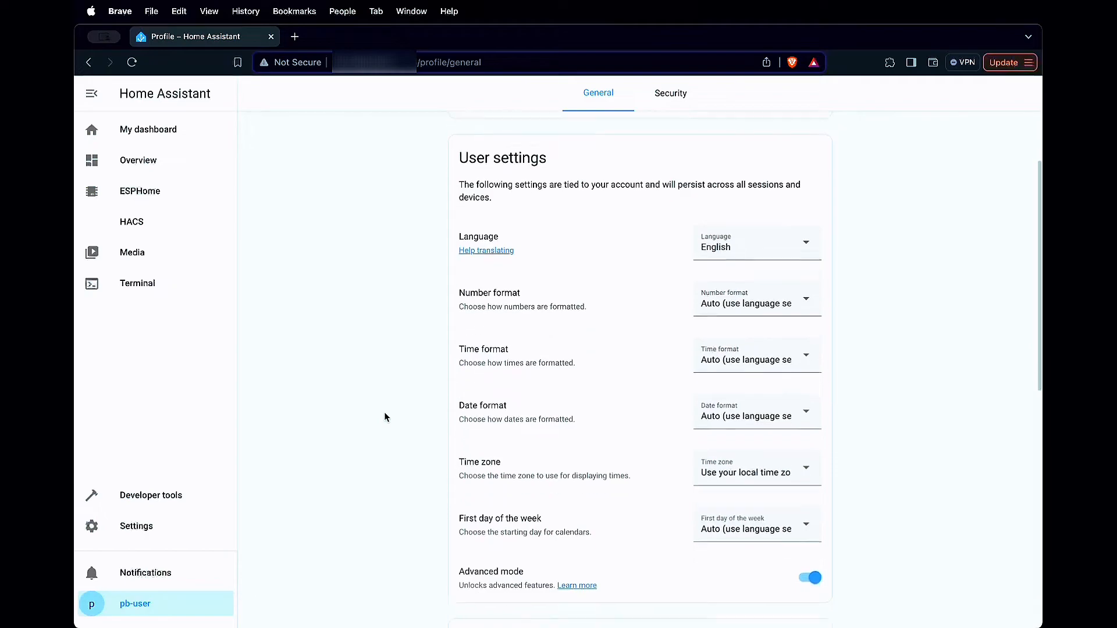
{"action": "scroll", "coordinate": [384, 418], "scroll_direction": "up", "scroll_amount": 4}
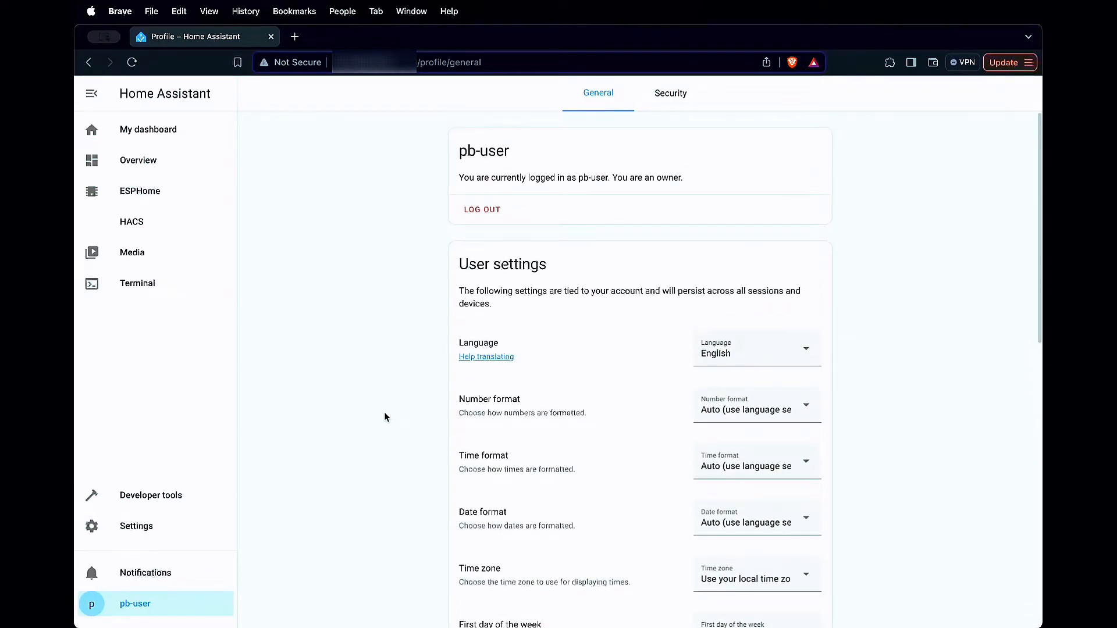
Step: Open the list of user accounts in the People settings
{"action": "left_click", "coordinate": [162, 536]}
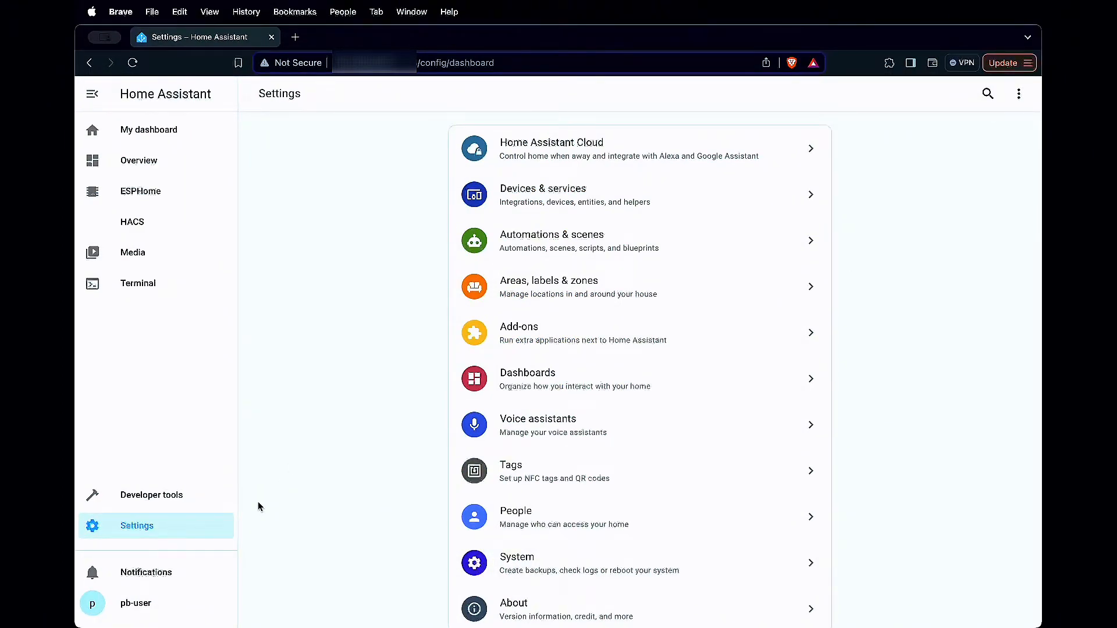
{"action": "left_click", "coordinate": [551, 521]}
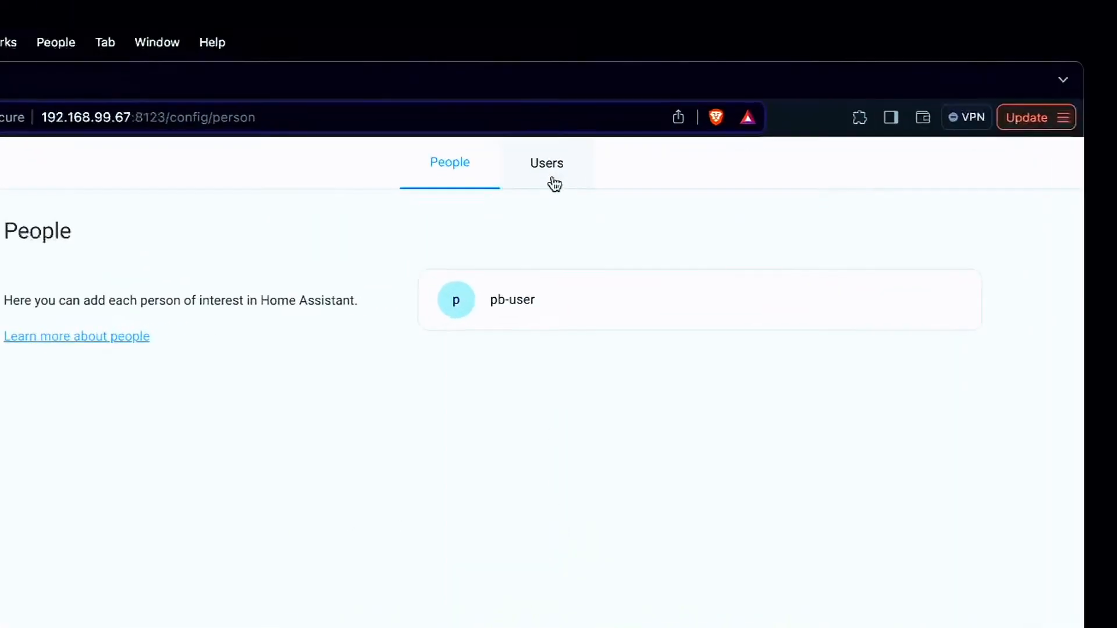
{"action": "left_click", "coordinate": [557, 205]}
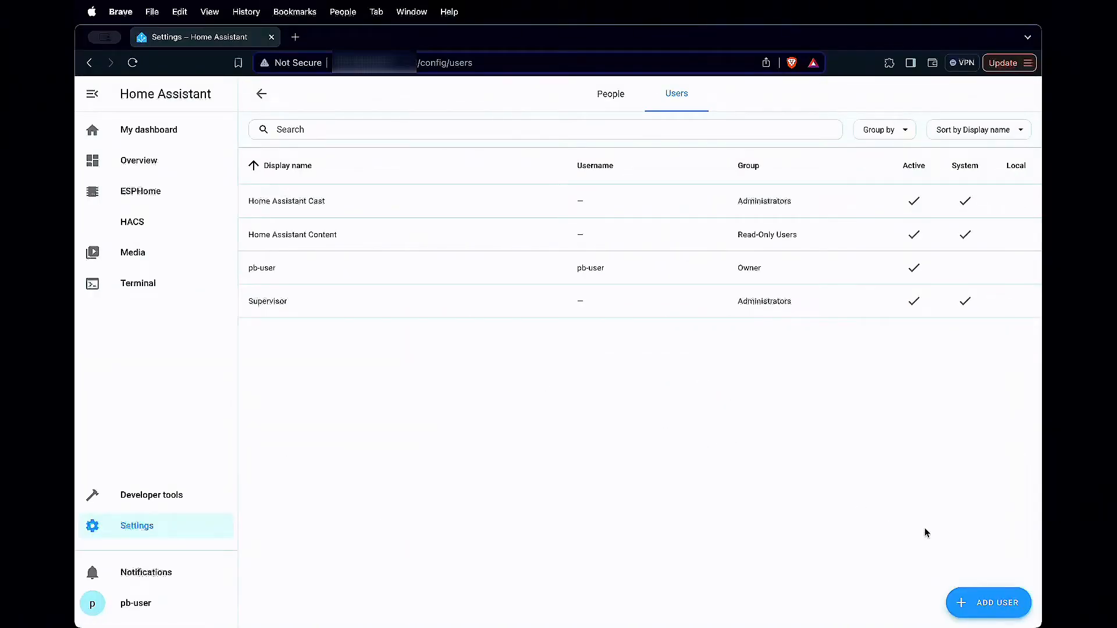
Step: Start a new user account with mqtt-user as both the display name and the username
{"action": "left_click", "coordinate": [979, 602]}
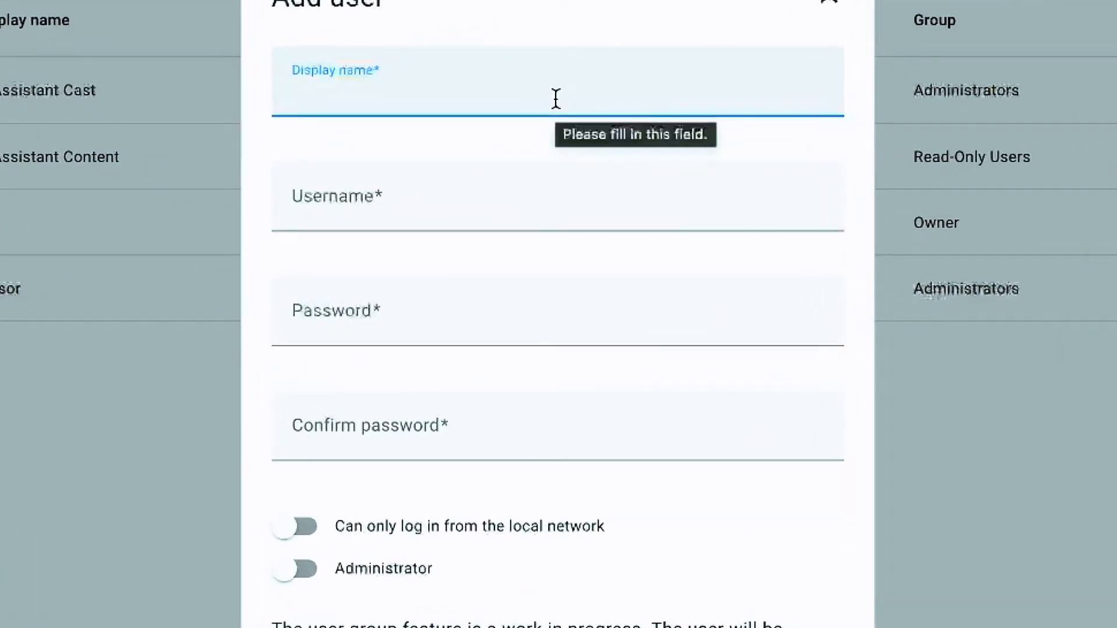
{"action": "type", "text": "mq"}
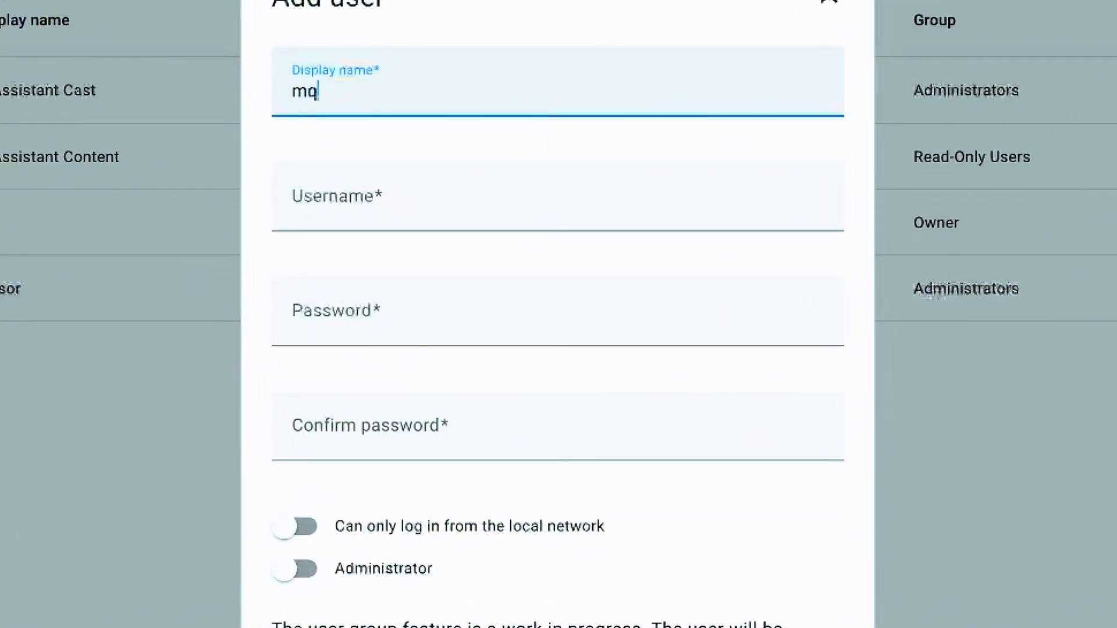
{"action": "type", "text": "tt-"}
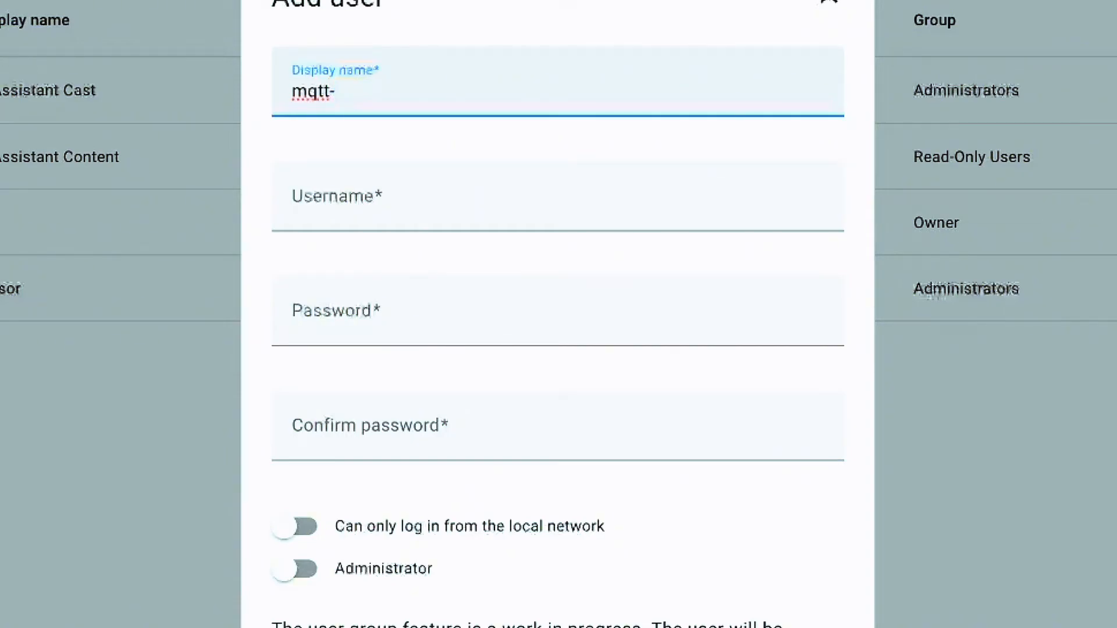
{"action": "type", "text": "p"}
{"action": "key", "text": "BackSpace"}
{"action": "type", "text": "user"}
{"action": "left_click", "coordinate": [362, 197]}
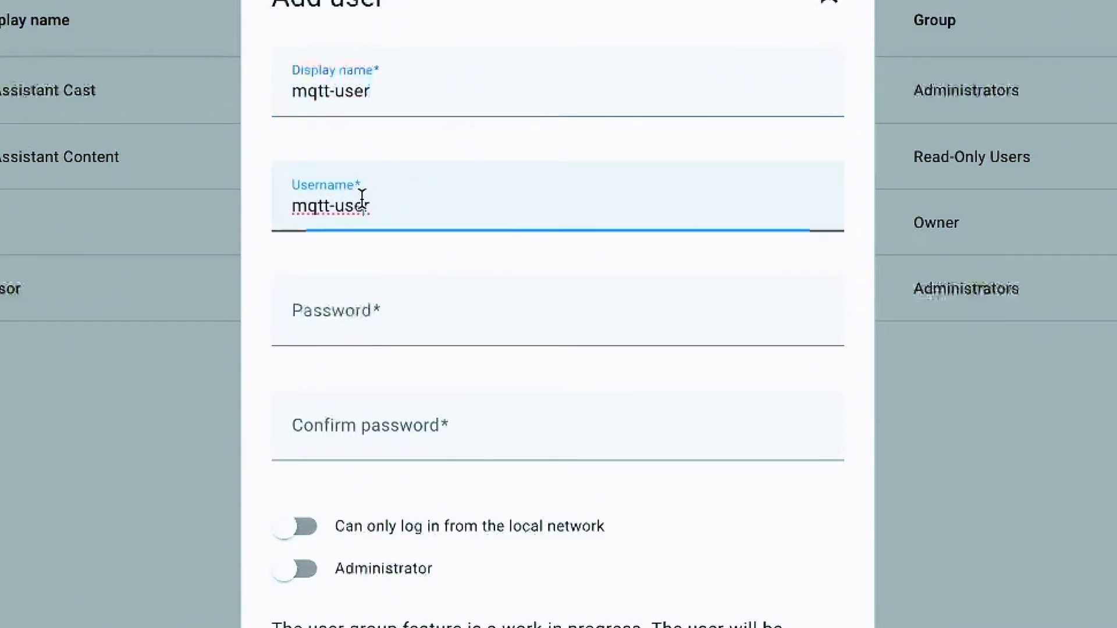
Step: Enter and confirm the account password, restrict the login to the local network, and create the user
{"action": "left_click", "coordinate": [380, 319]}
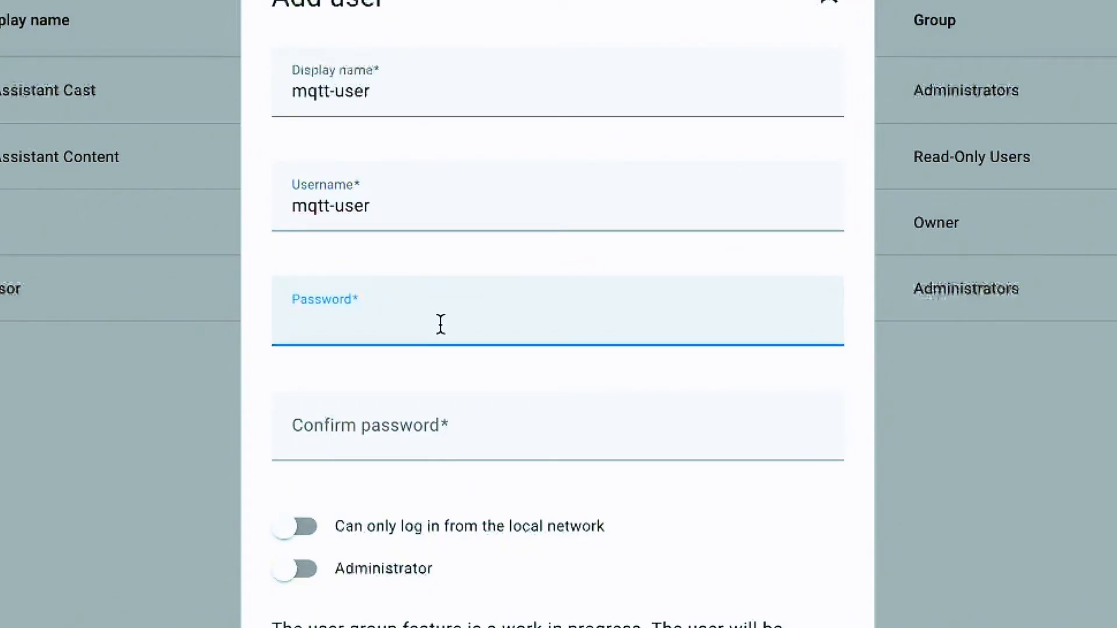
{"action": "type", "text": "••••••••"}
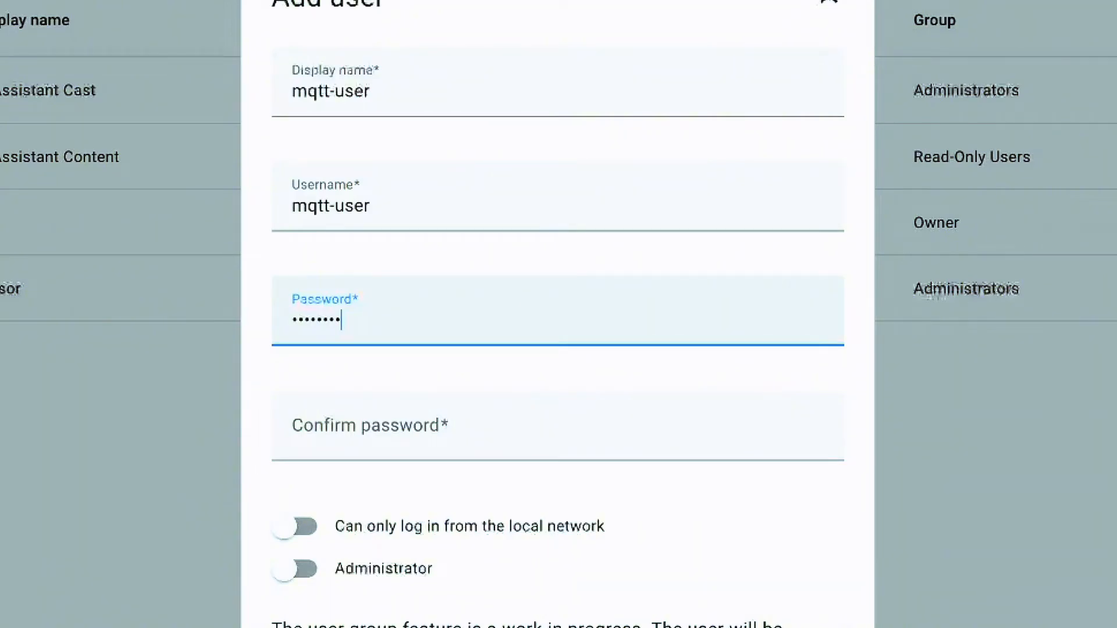
{"action": "left_click", "coordinate": [446, 437]}
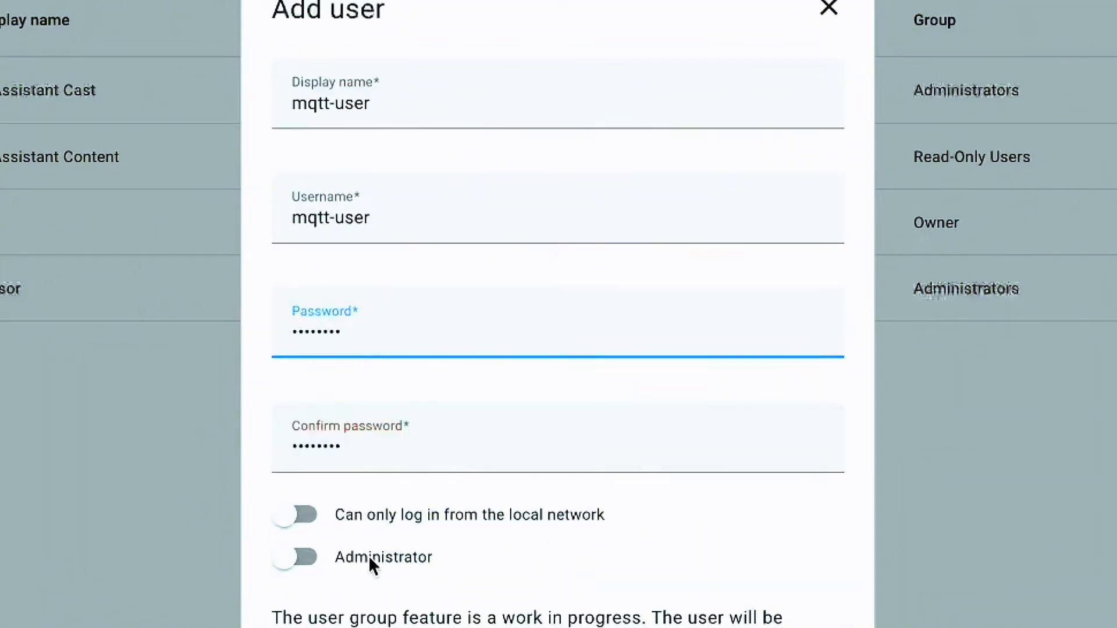
{"action": "left_click", "coordinate": [309, 515]}
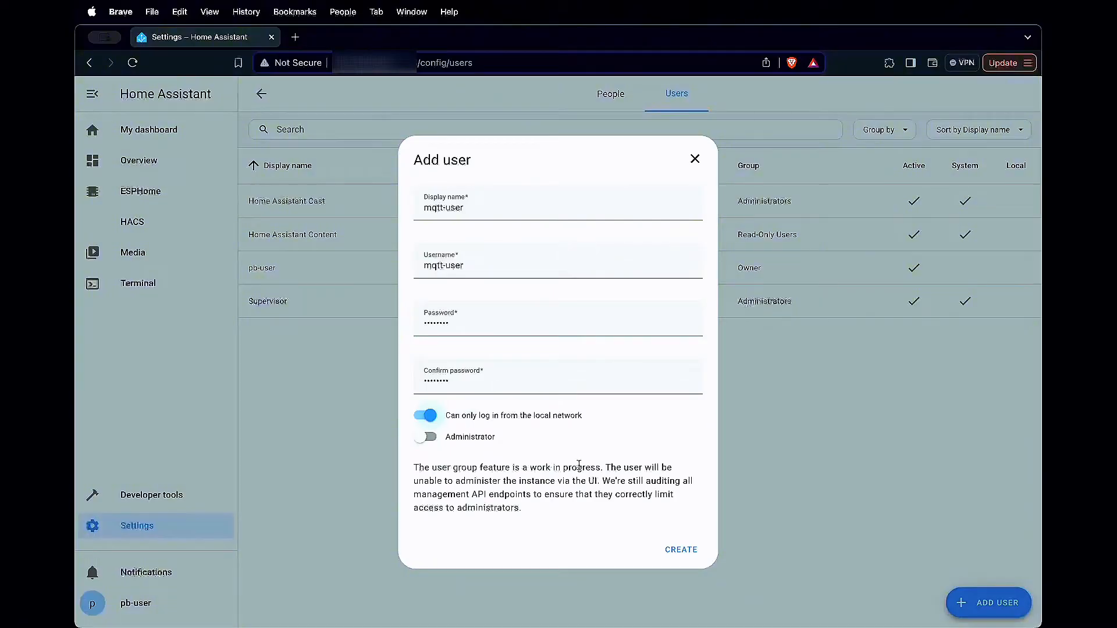
{"action": "left_click", "coordinate": [684, 553]}
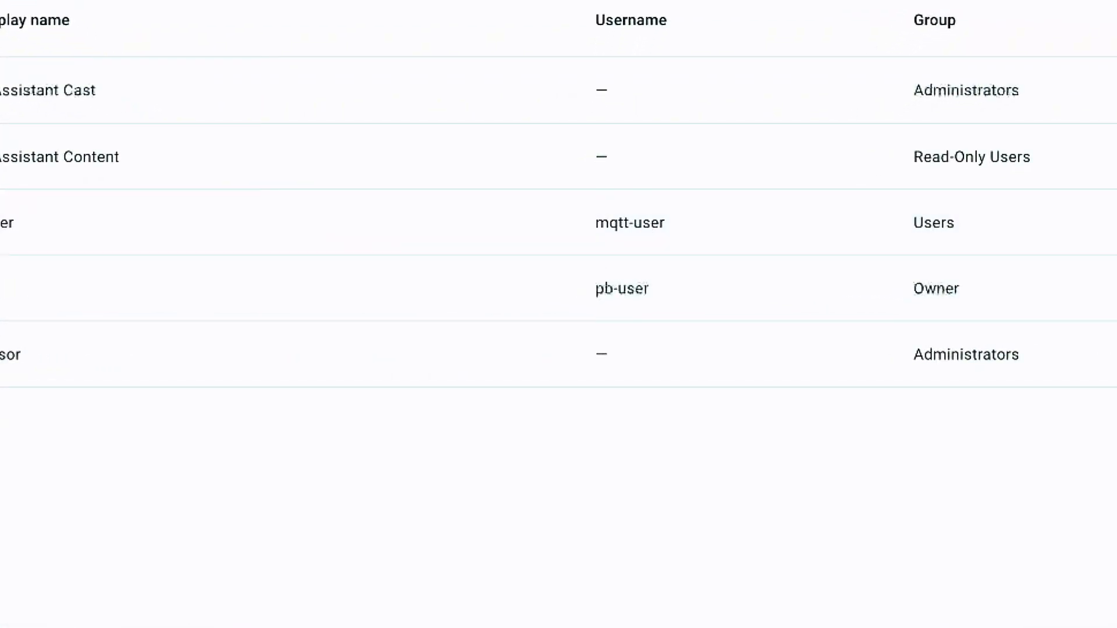
Step: Search the Add-on Store for "mosq" and open the Mosquitto broker add-on page
{"action": "left_click", "coordinate": [147, 528]}
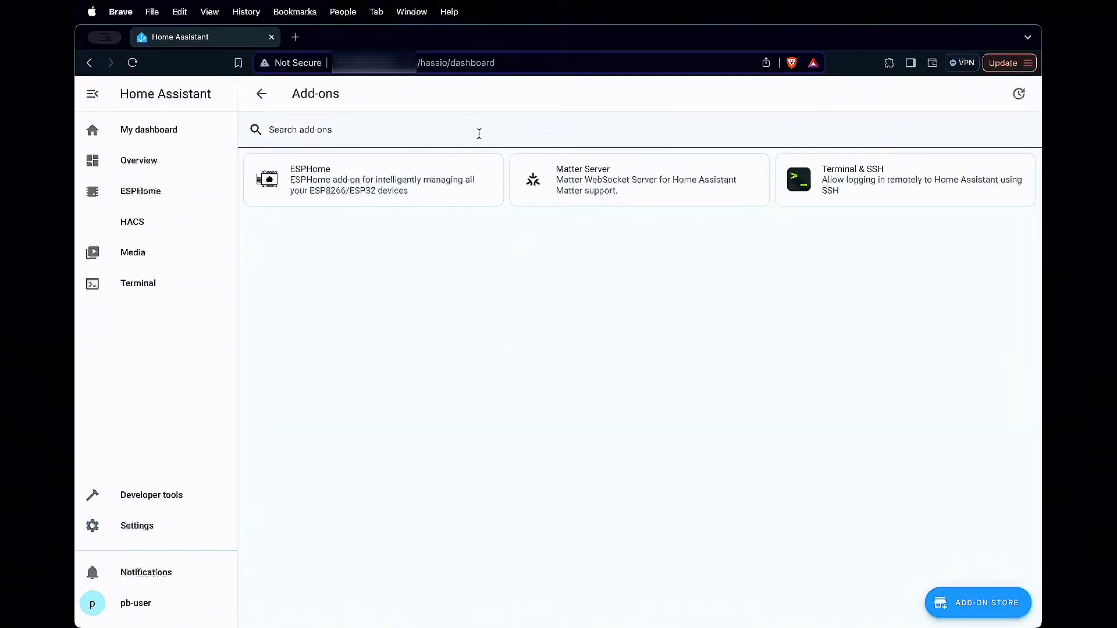
{"action": "left_click", "coordinate": [479, 132]}
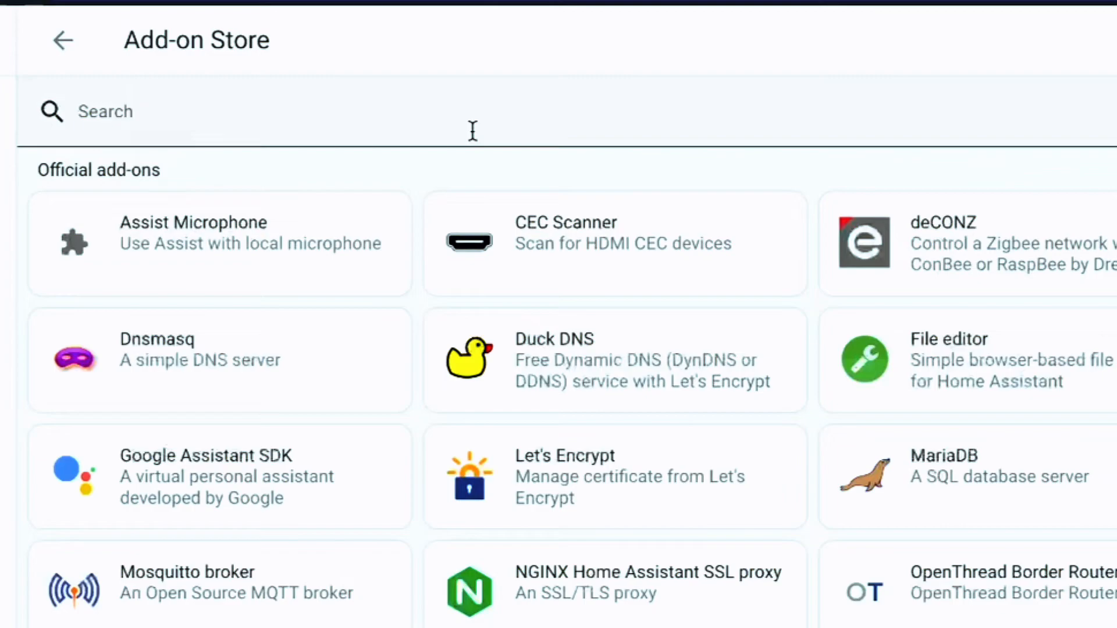
{"action": "left_click", "coordinate": [473, 130]}
{"action": "type", "text": "mos"}
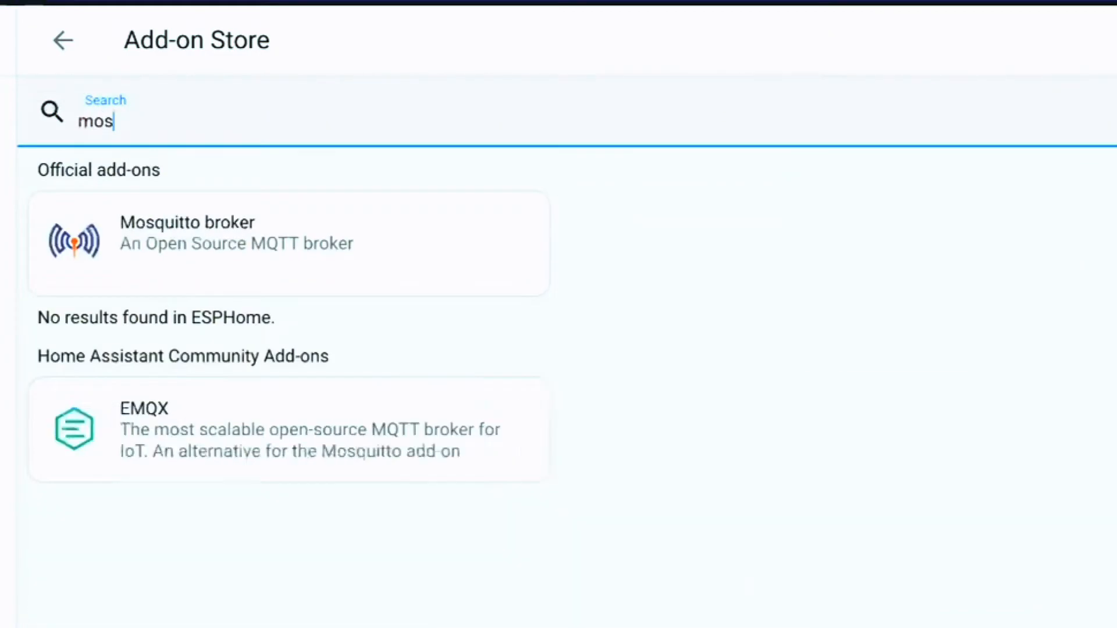
{"action": "type", "text": "q"}
{"action": "left_click", "coordinate": [288, 245]}
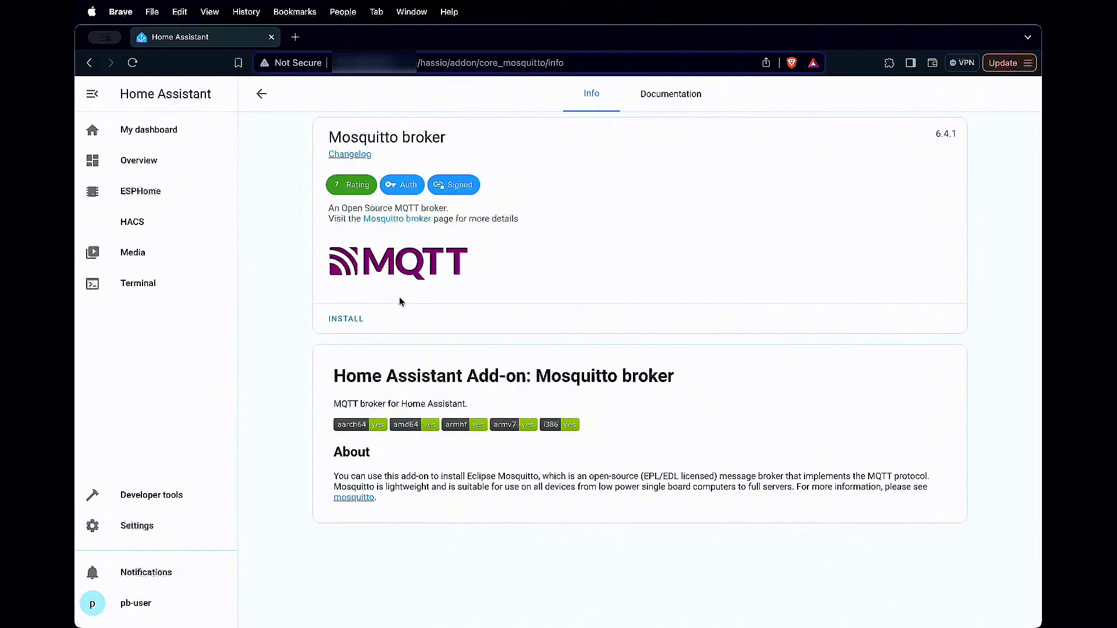
Step: Install the Mosquitto broker add-on and enable its Watchdog and Auto update options
{"action": "left_click", "coordinate": [235, 491]}
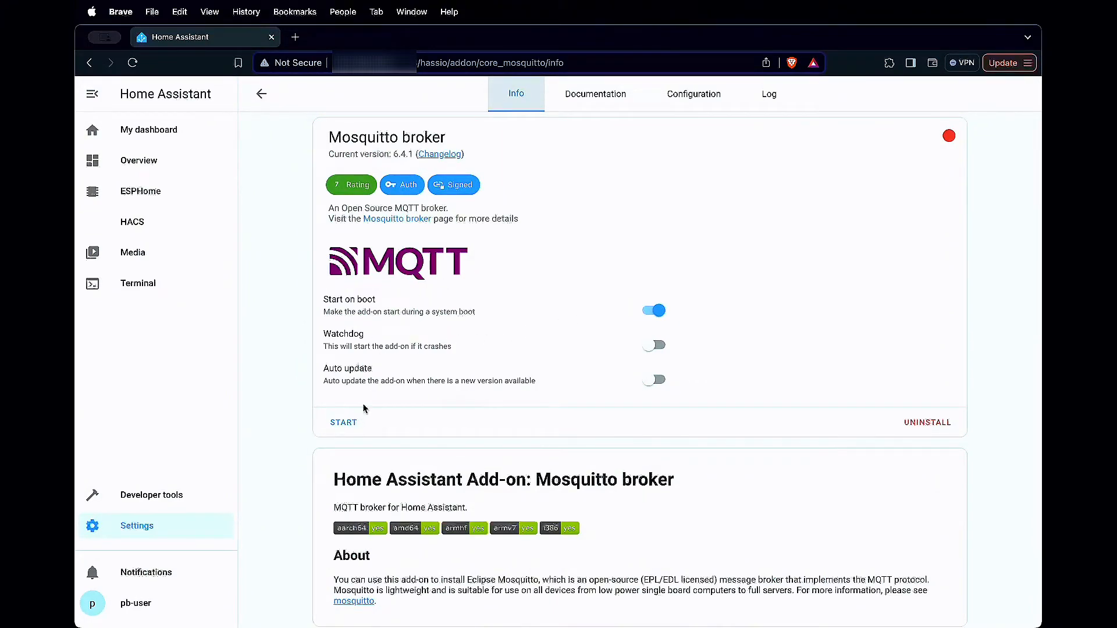
{"action": "left_click", "coordinate": [654, 347]}
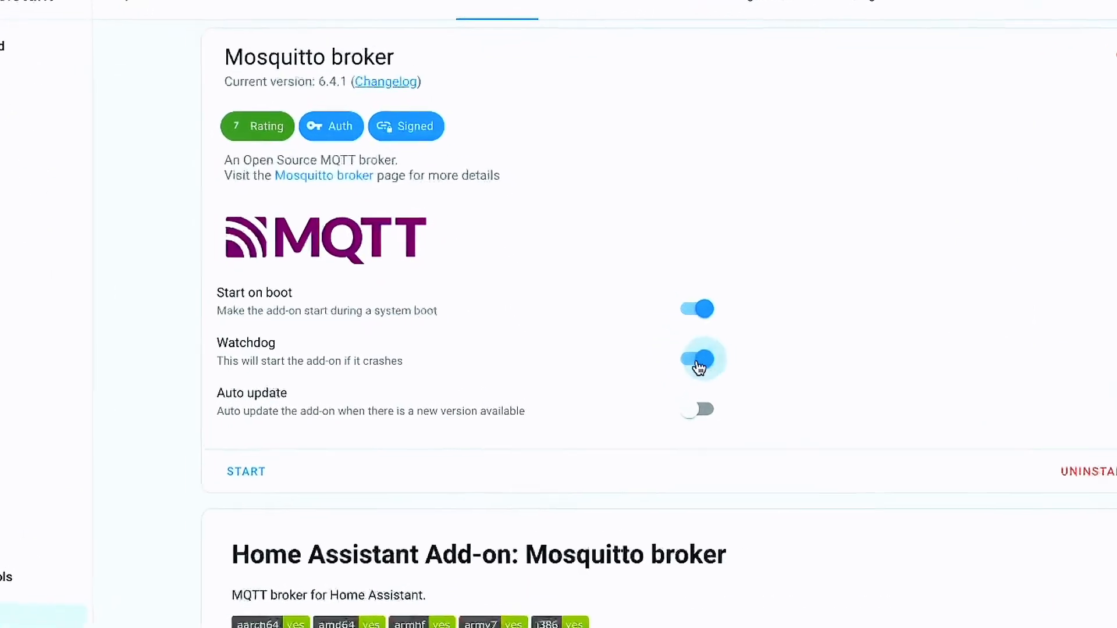
{"action": "left_click", "coordinate": [703, 411]}
{"action": "left_click", "coordinate": [131, 529]}
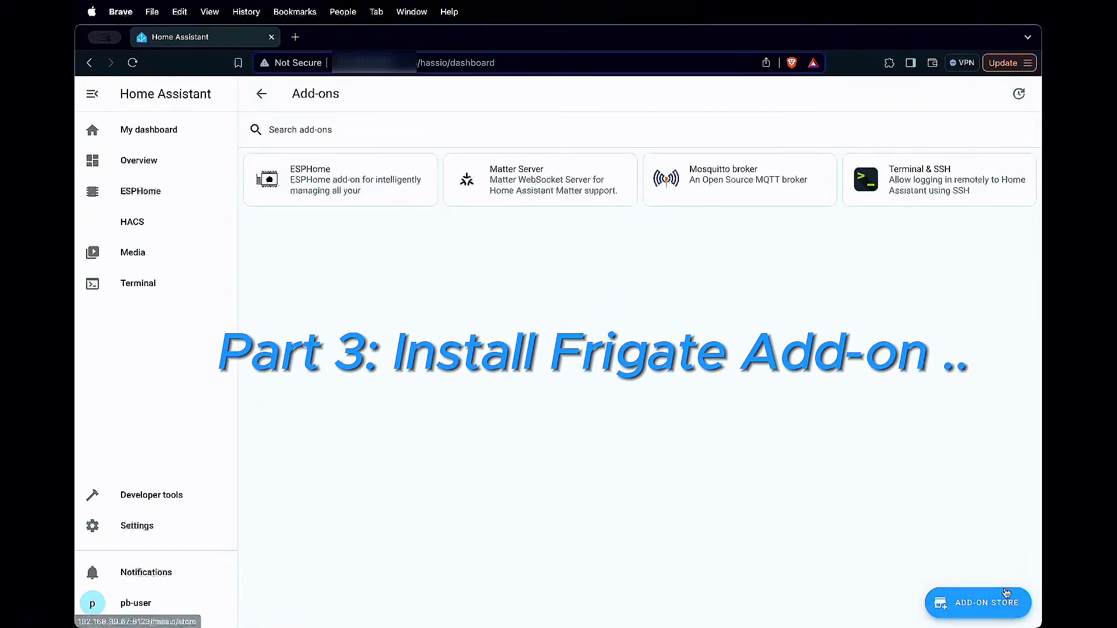
{"action": "left_click", "coordinate": [988, 602]}
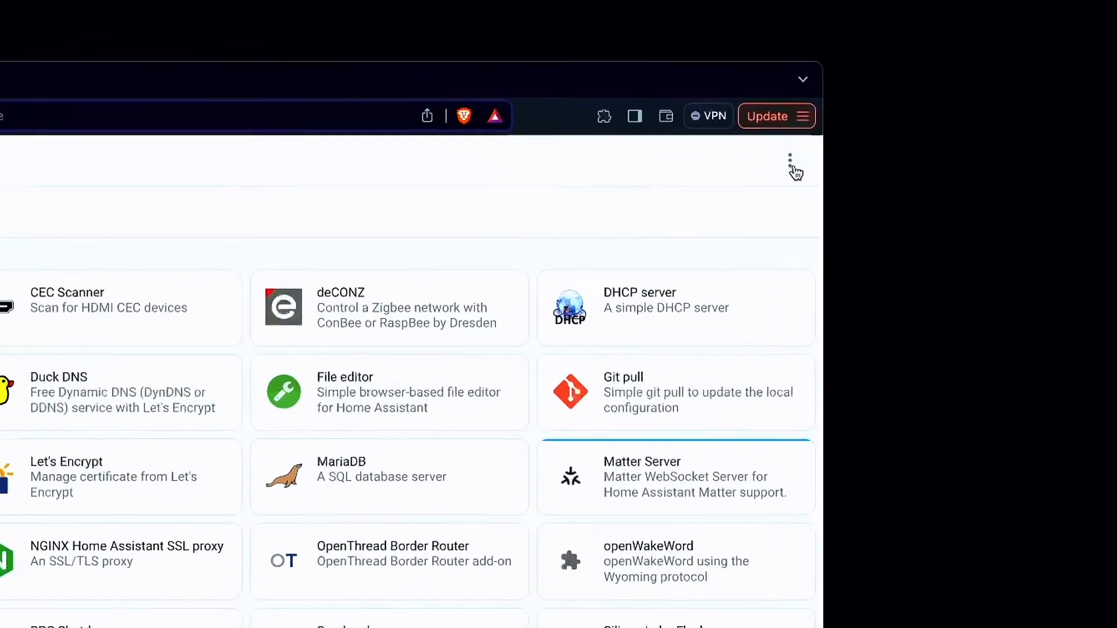
{"action": "left_click", "coordinate": [728, 203]}
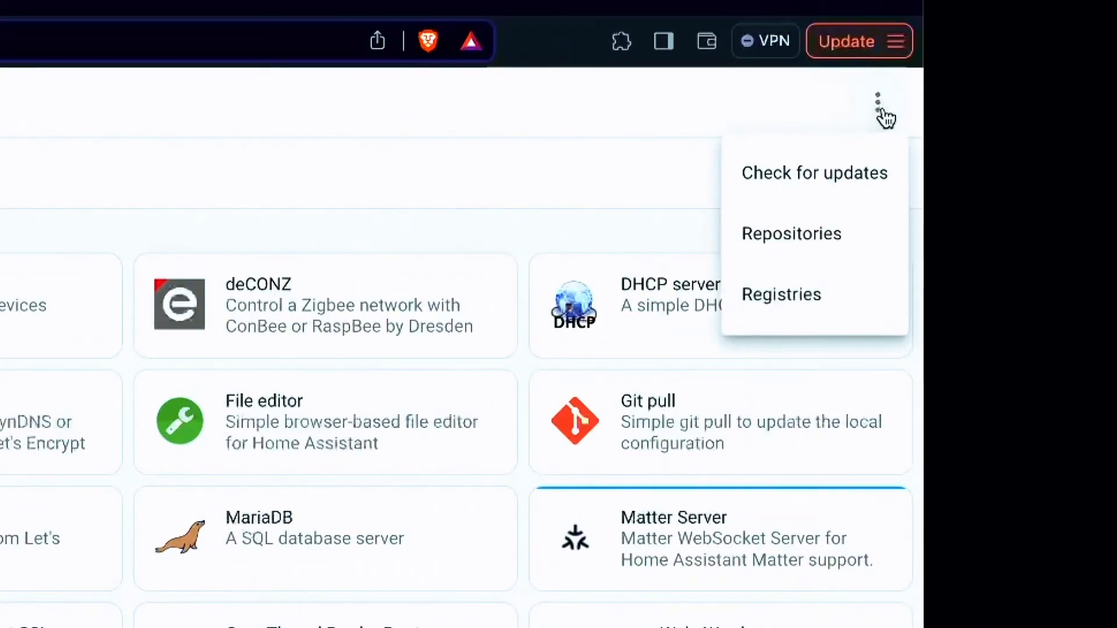
{"action": "left_click", "coordinate": [799, 234]}
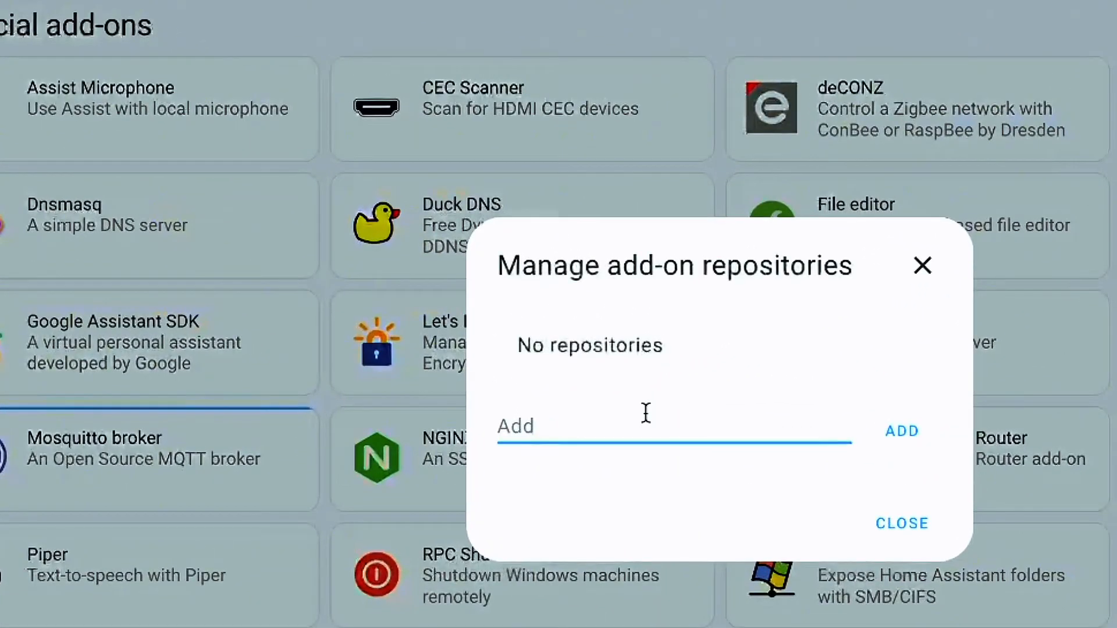
{"action": "type", "text": "blakeblackshear/frigate-hass-addons"}
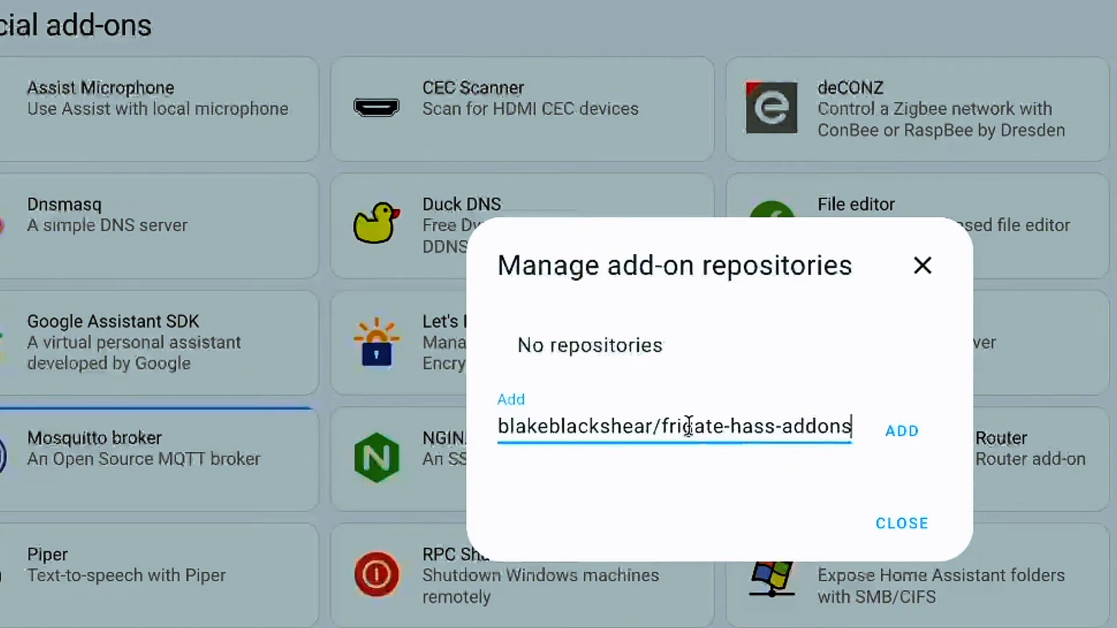
{"action": "left_click", "coordinate": [901, 431]}
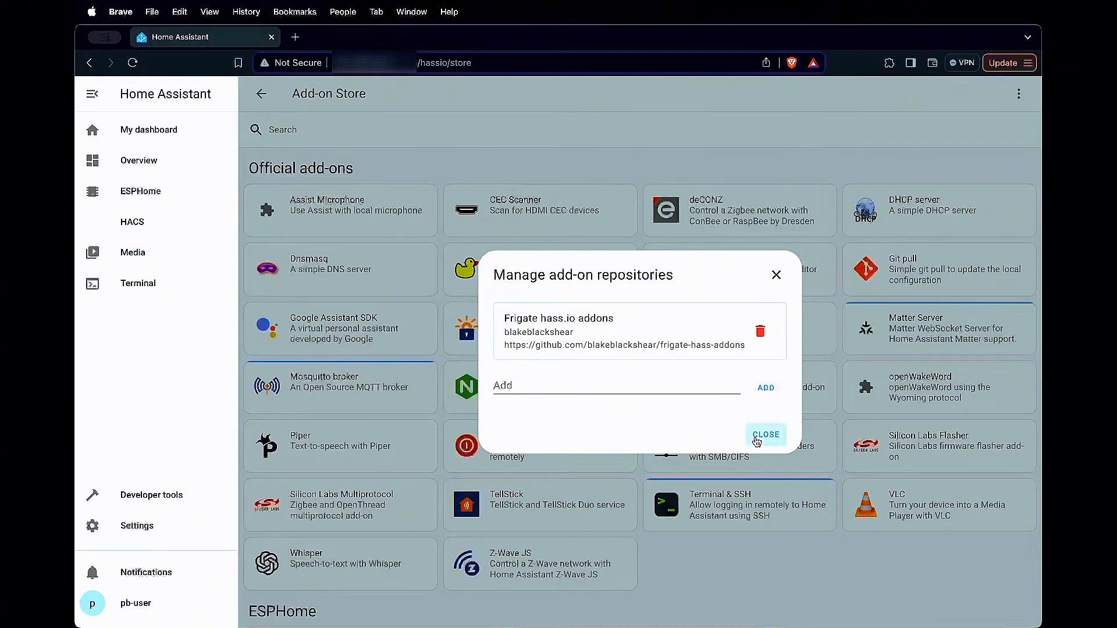
{"action": "left_click", "coordinate": [965, 553]}
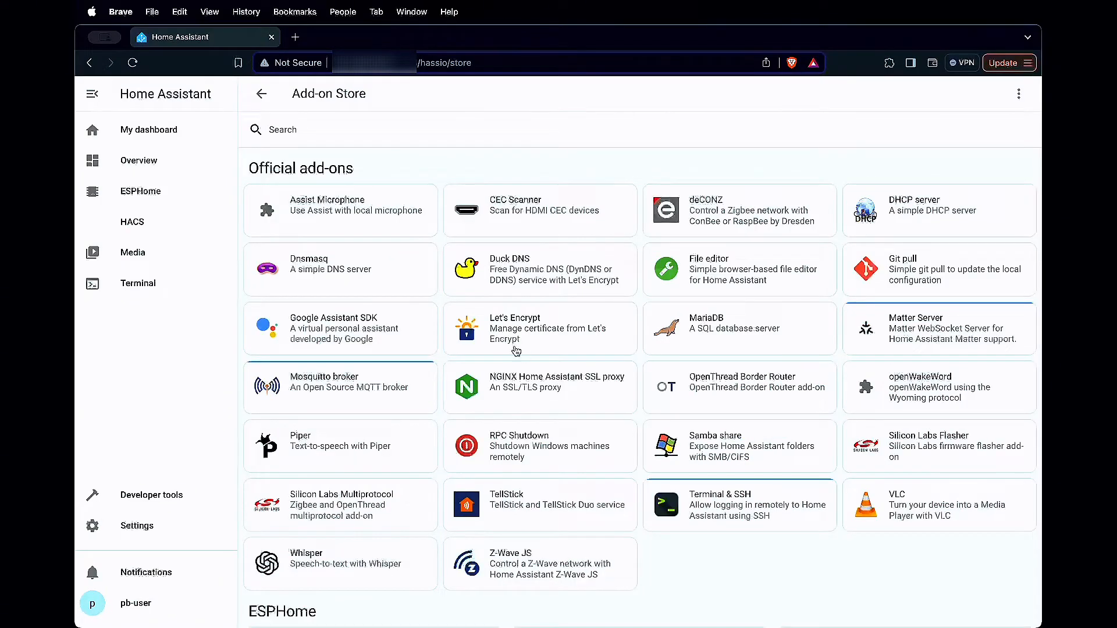
Step: Look through the Add-on Store listing for the Frigate add-ons
{"action": "scroll", "coordinate": [626, 362], "scroll_direction": "down", "scroll_amount": 10}
{"action": "scroll", "coordinate": [626, 362], "scroll_direction": "up", "scroll_amount": 8}
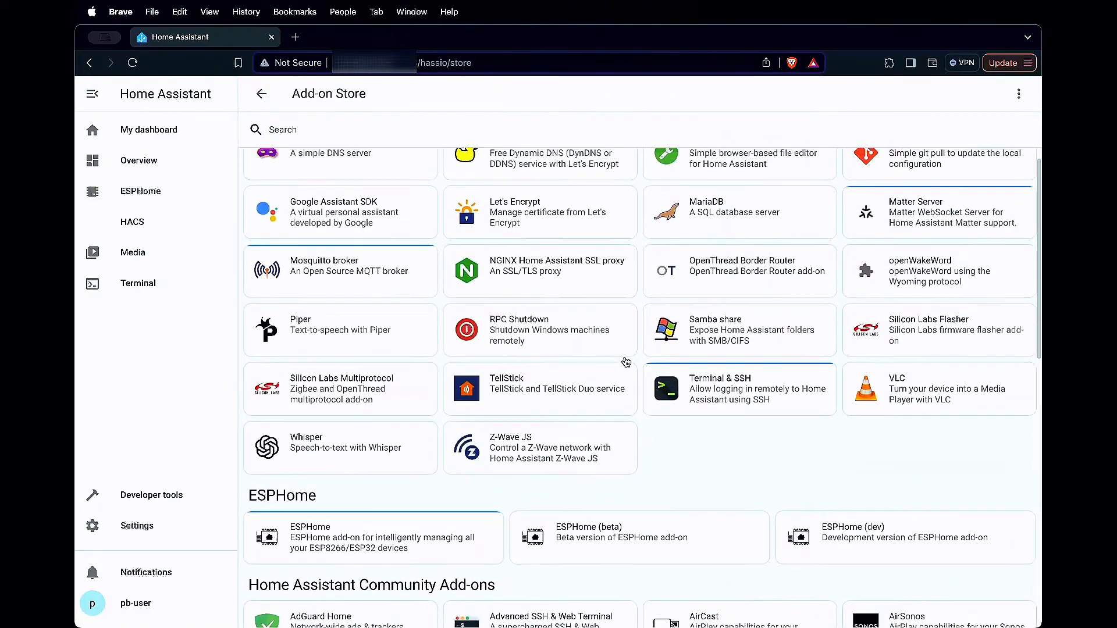
{"action": "scroll", "coordinate": [626, 362], "scroll_direction": "down", "scroll_amount": 1}
{"action": "scroll", "coordinate": [626, 362], "scroll_direction": "up", "scroll_amount": 4}
{"action": "scroll", "coordinate": [626, 362], "scroll_direction": "down", "scroll_amount": 12}
{"action": "scroll", "coordinate": [626, 362], "scroll_direction": "up", "scroll_amount": 6}
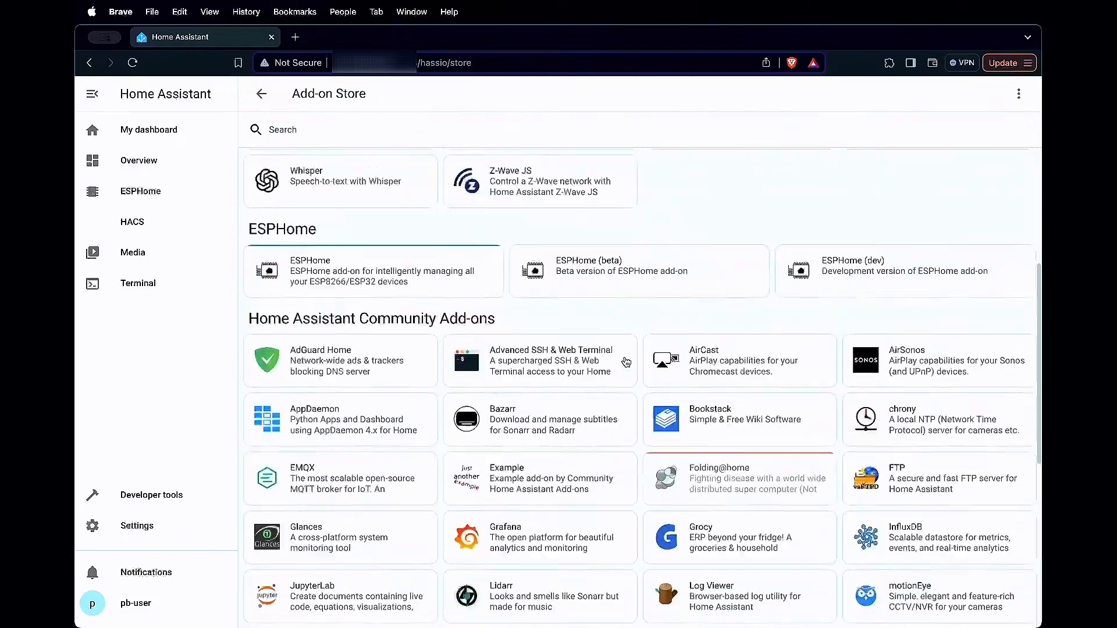
{"action": "scroll", "coordinate": [626, 362], "scroll_direction": "up", "scroll_amount": 9}
{"action": "scroll", "coordinate": [680, 544], "scroll_direction": "down", "scroll_amount": 3}
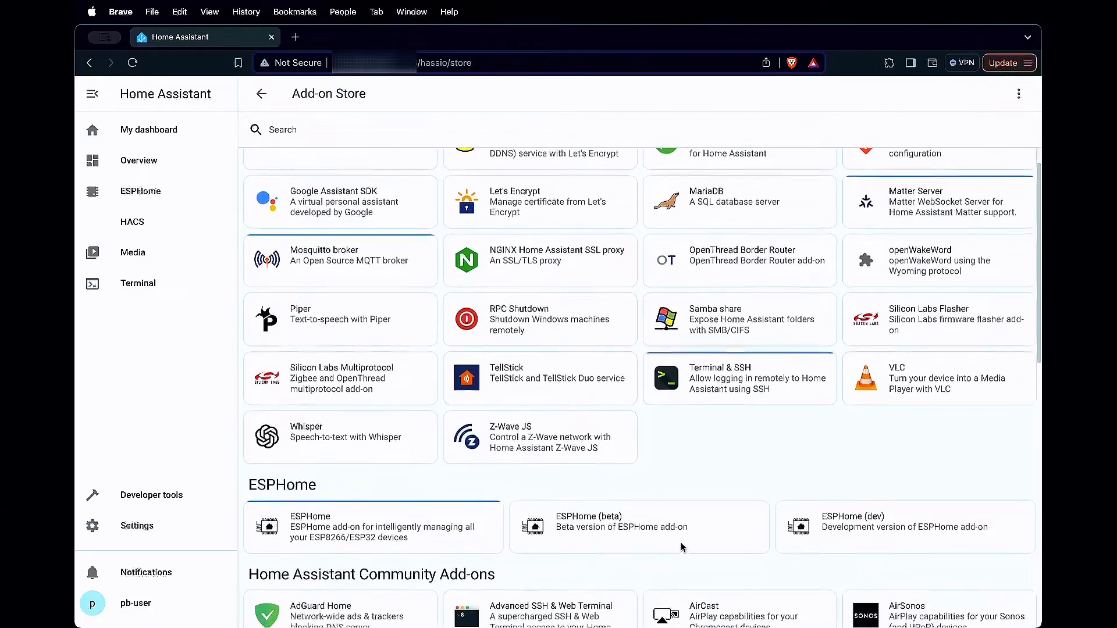
{"action": "scroll", "coordinate": [486, 349], "scroll_direction": "up", "scroll_amount": 3}
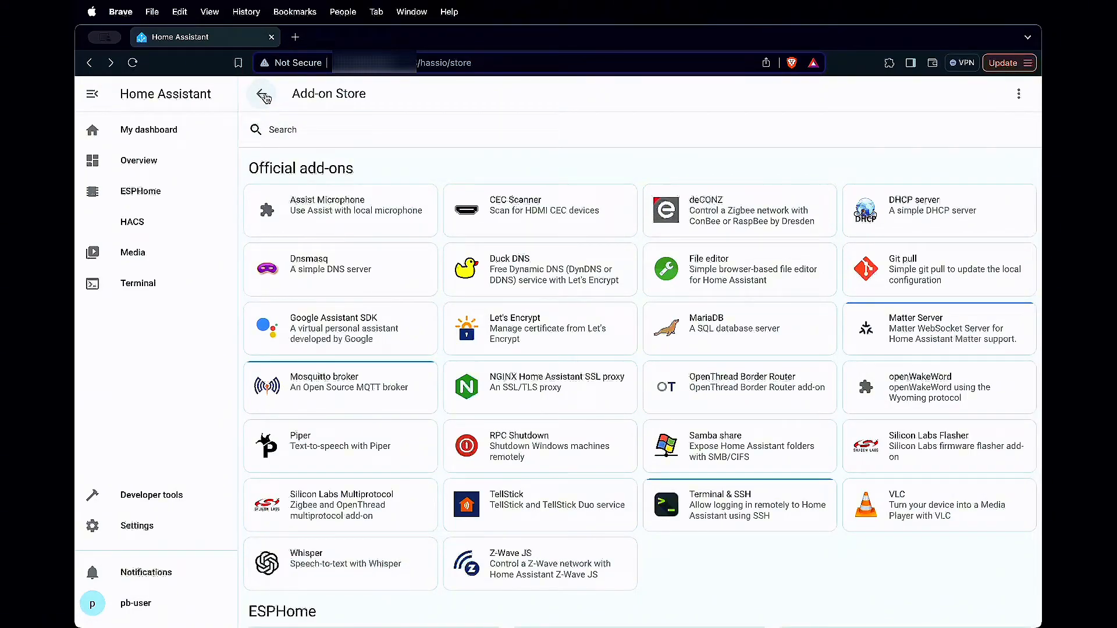
Step: Check for add-on updates from the installed add-ons page and locate the Frigate add-ons in the reopened Add-on Store
{"action": "left_click", "coordinate": [263, 95]}
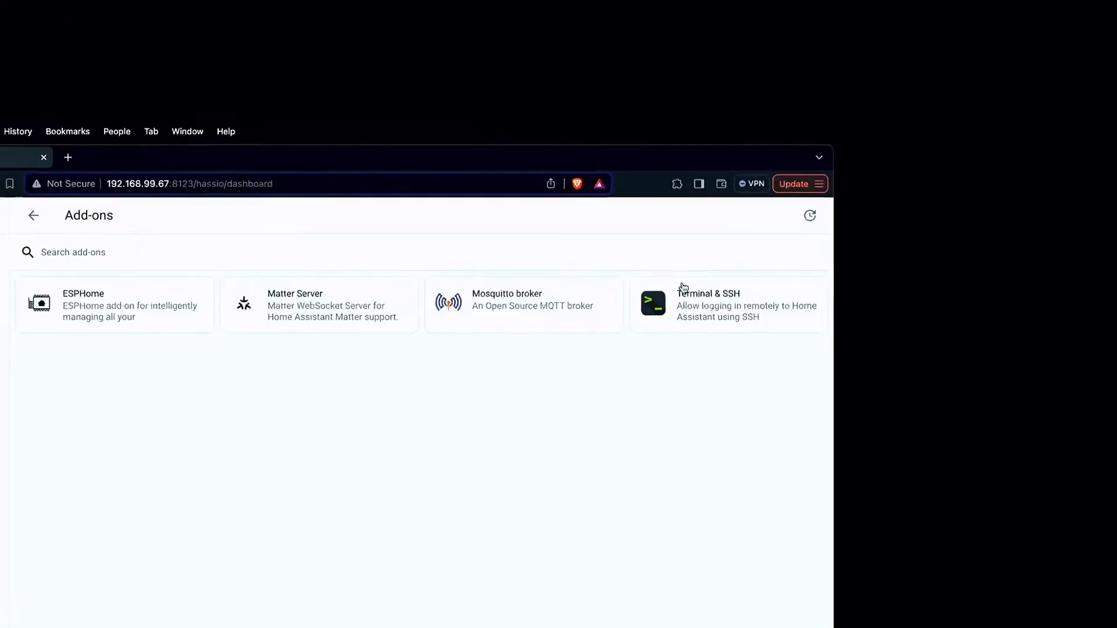
{"action": "left_click", "coordinate": [1045, 133]}
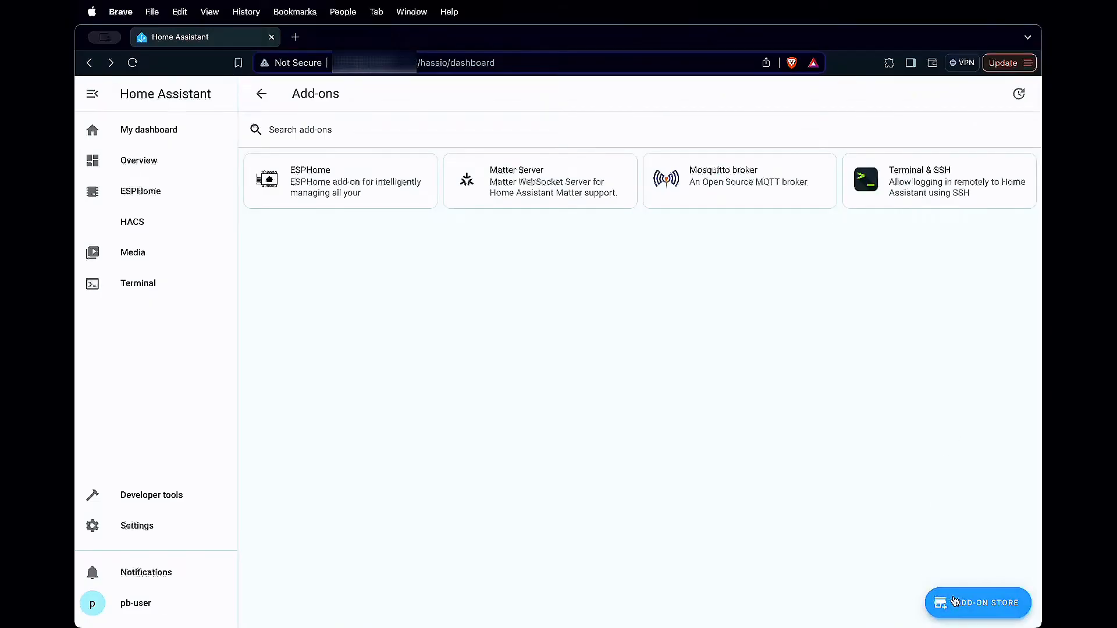
{"action": "left_click", "coordinate": [954, 600]}
{"action": "scroll", "coordinate": [571, 454], "scroll_direction": "down", "scroll_amount": 5}
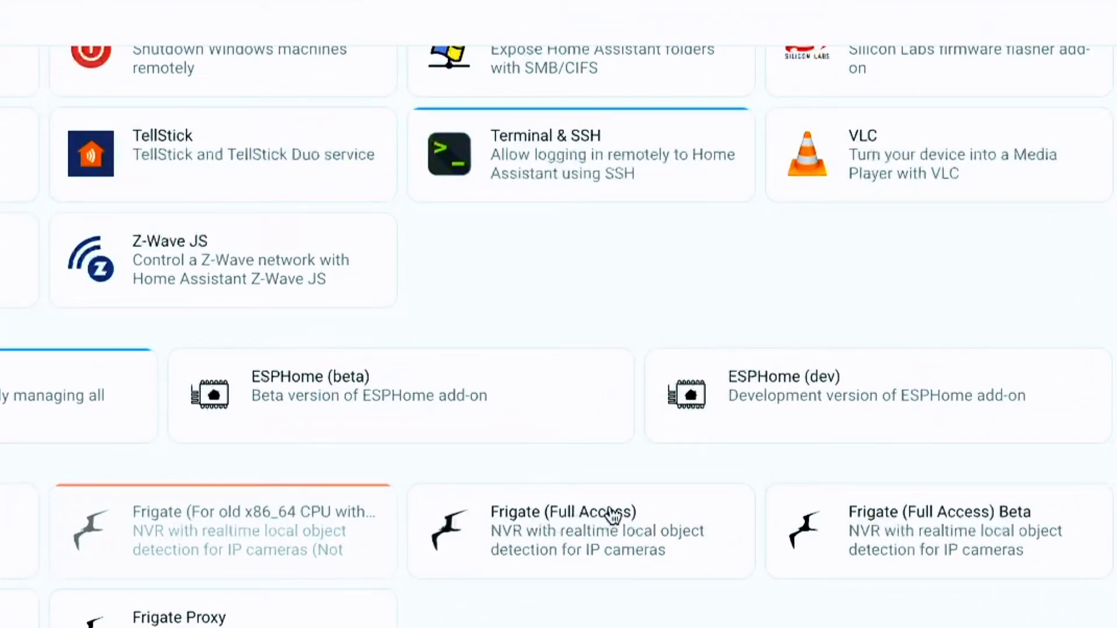
Step: Install the Frigate (Full Access) add-on and enable its Watchdog, Auto update and Show in sidebar options
{"action": "left_click", "coordinate": [546, 538]}
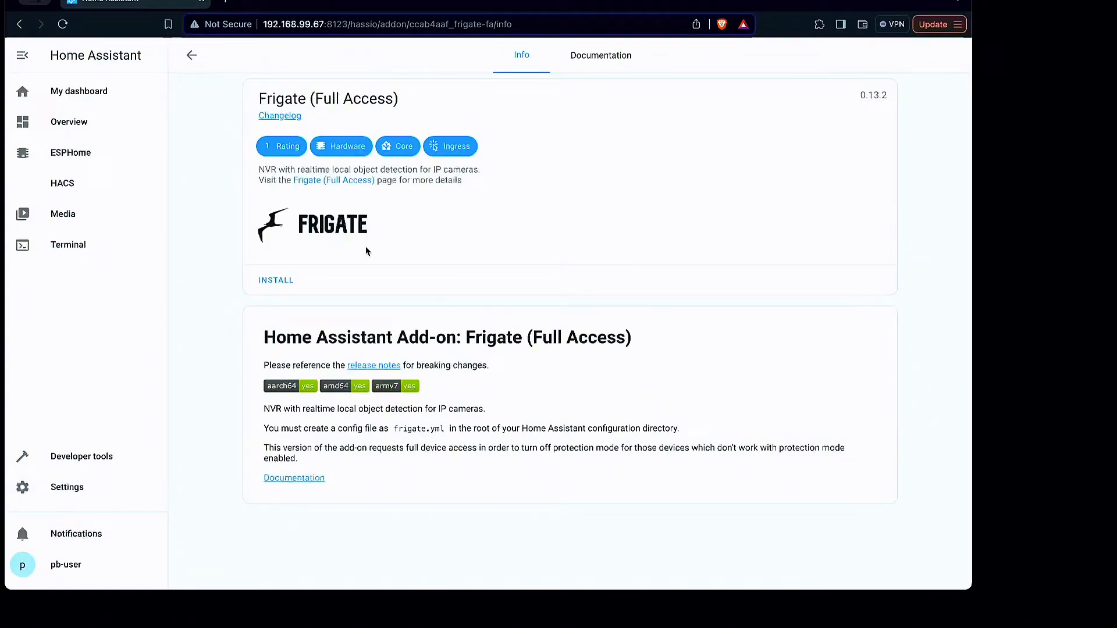
{"action": "left_click", "coordinate": [284, 278]}
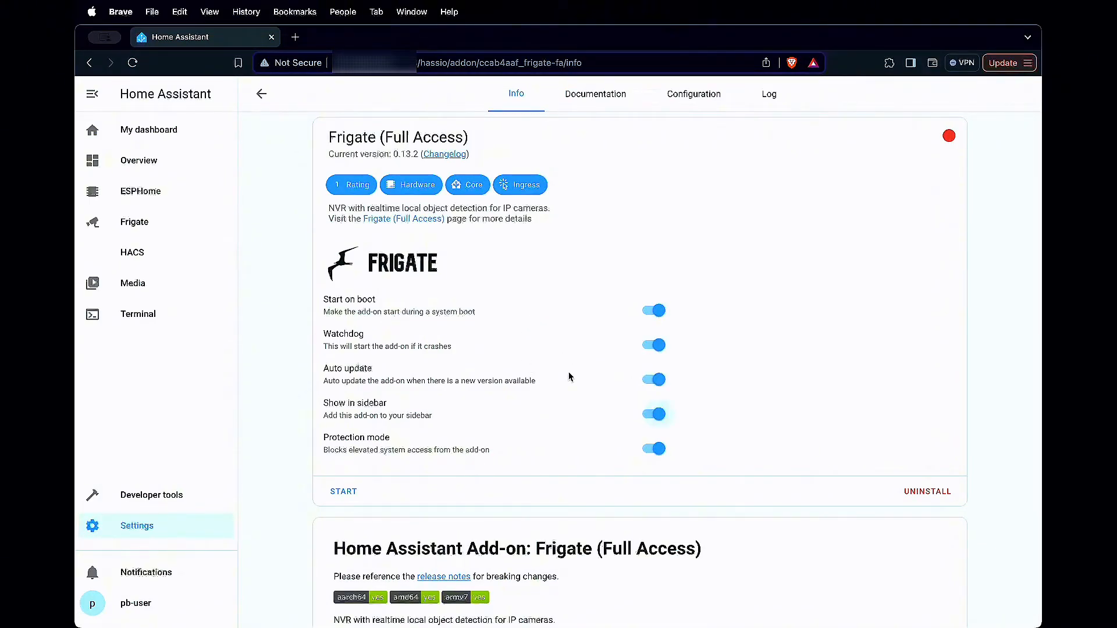
Step: Read the Frigate (Full Access) add-on description for the required config file name and location
{"action": "scroll", "coordinate": [569, 377], "scroll_direction": "down", "scroll_amount": 2}
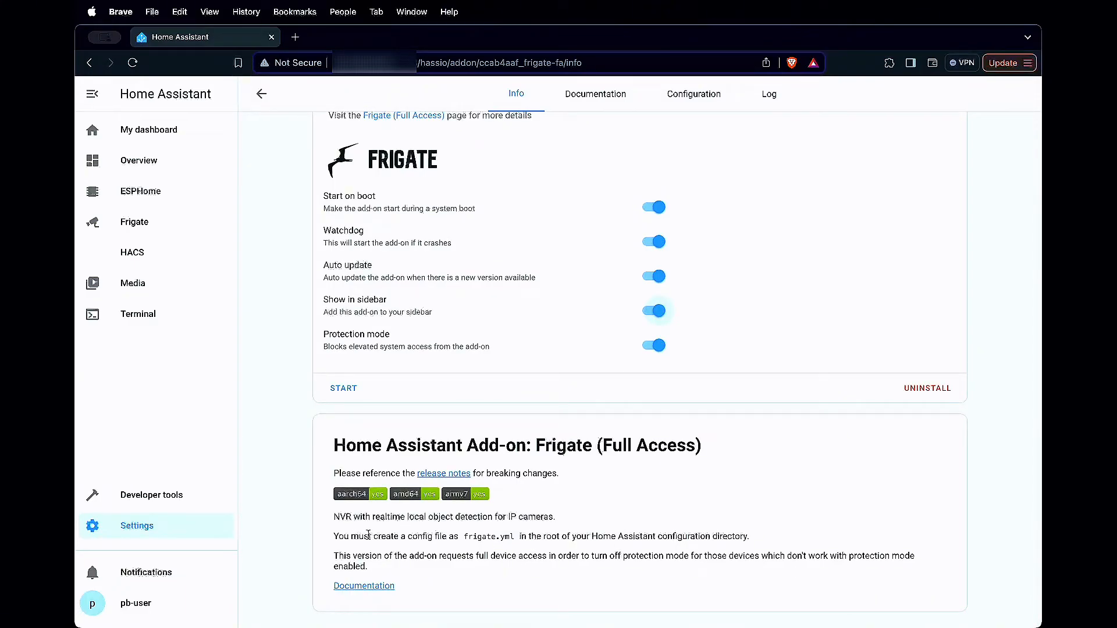
{"action": "left_click_drag", "start_coordinate": [351, 536], "coordinate": [511, 514]}
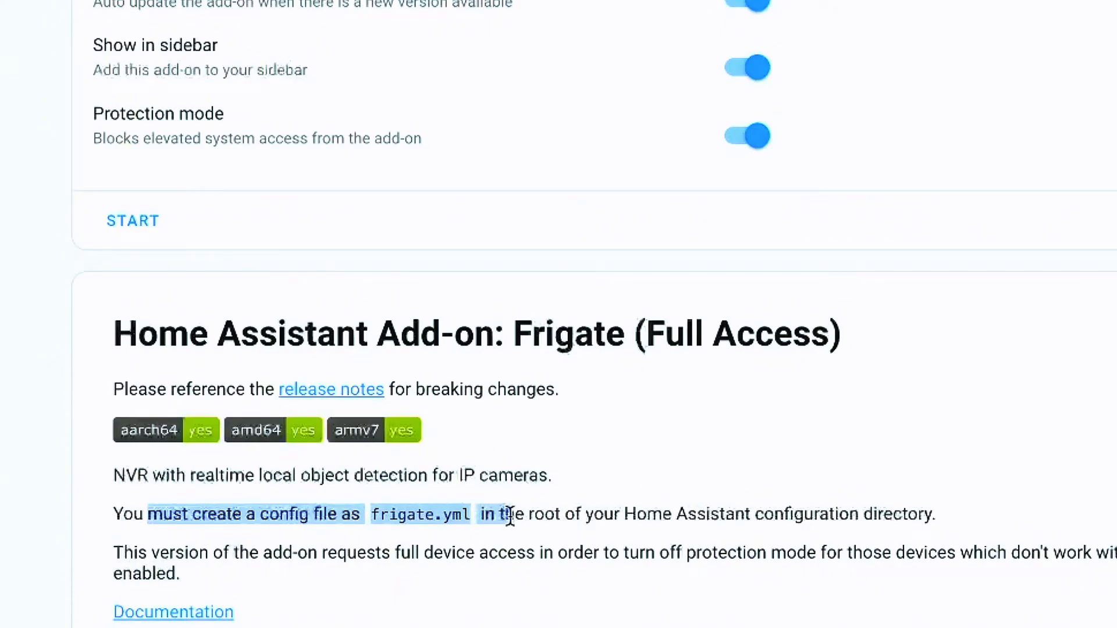
{"action": "double_click", "coordinate": [624, 514]}
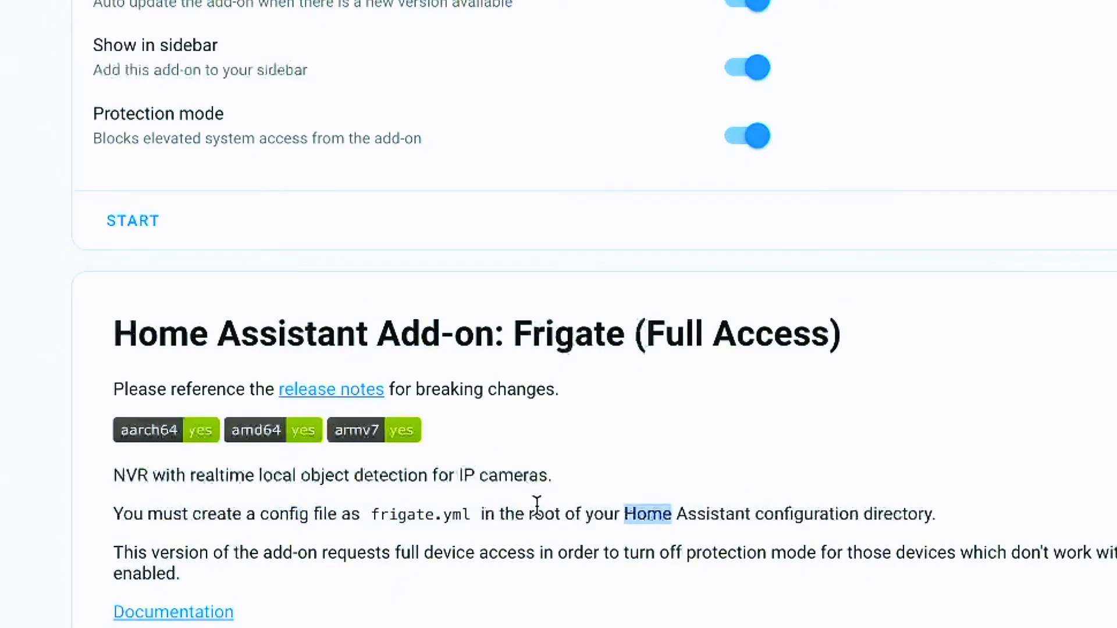
{"action": "left_click", "coordinate": [373, 504]}
{"action": "left_click_drag", "start_coordinate": [373, 506], "coordinate": [470, 515]}
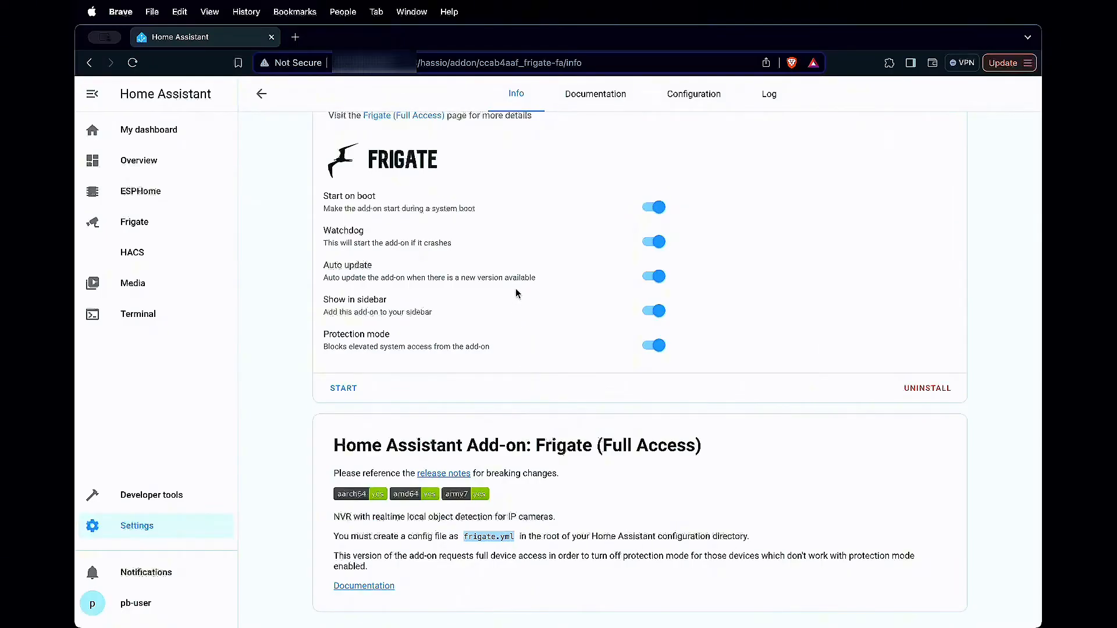
{"action": "scroll", "coordinate": [402, 43], "scroll_direction": "up", "scroll_amount": 3}
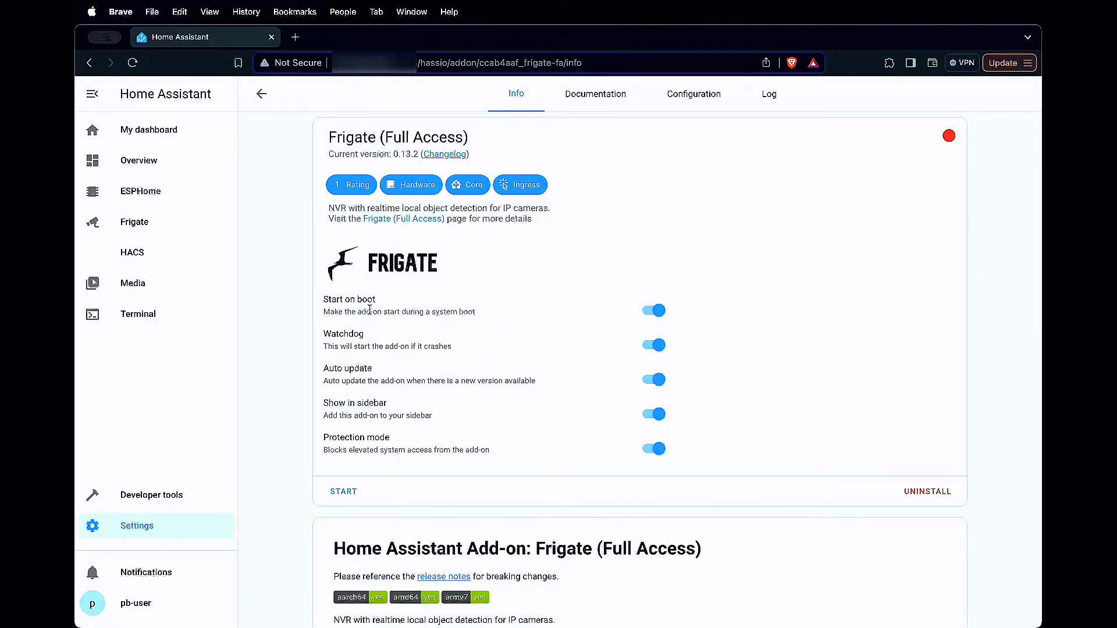
{"action": "scroll", "coordinate": [520, 431], "scroll_direction": "down", "scroll_amount": 3}
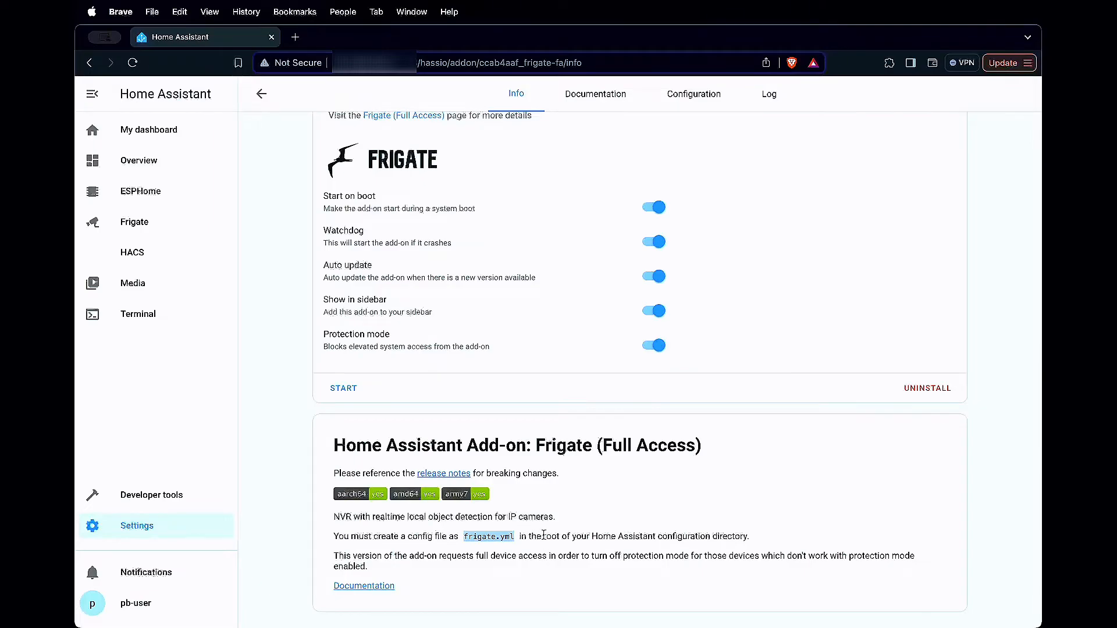
Step: Search the Add-on Store for "file" and install the File editor add-on
{"action": "left_click", "coordinate": [261, 95]}
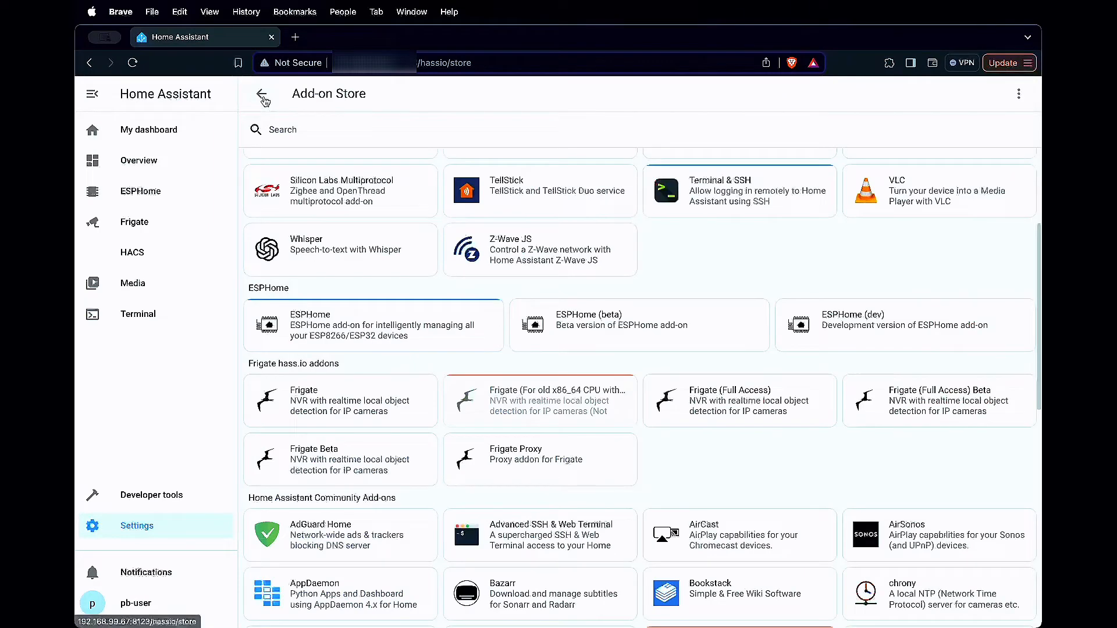
{"action": "left_click", "coordinate": [342, 136]}
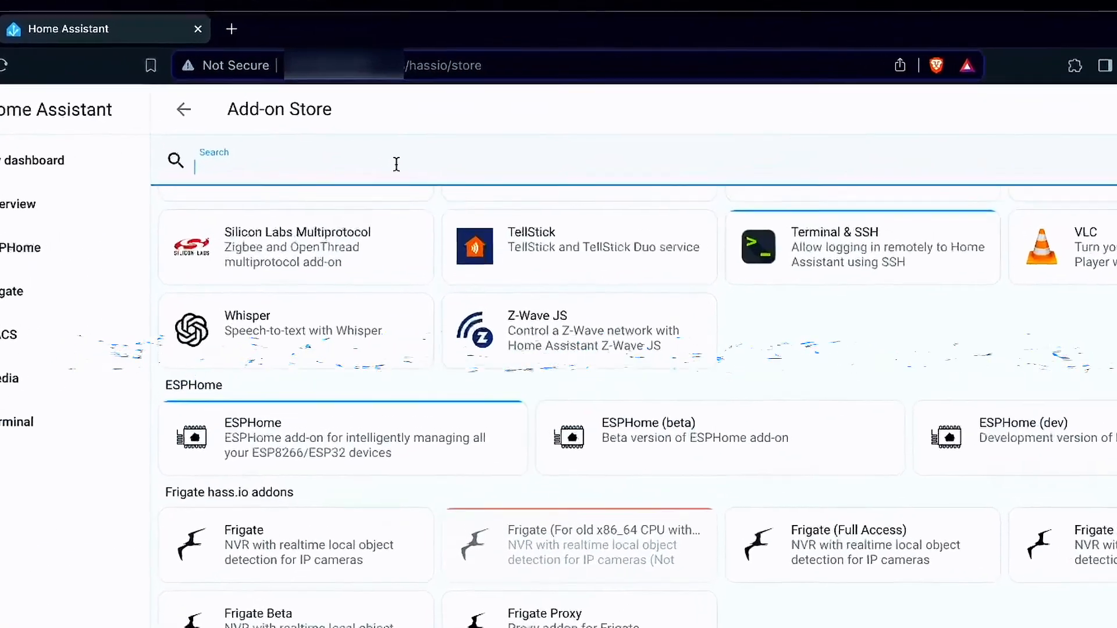
{"action": "type", "text": "file"}
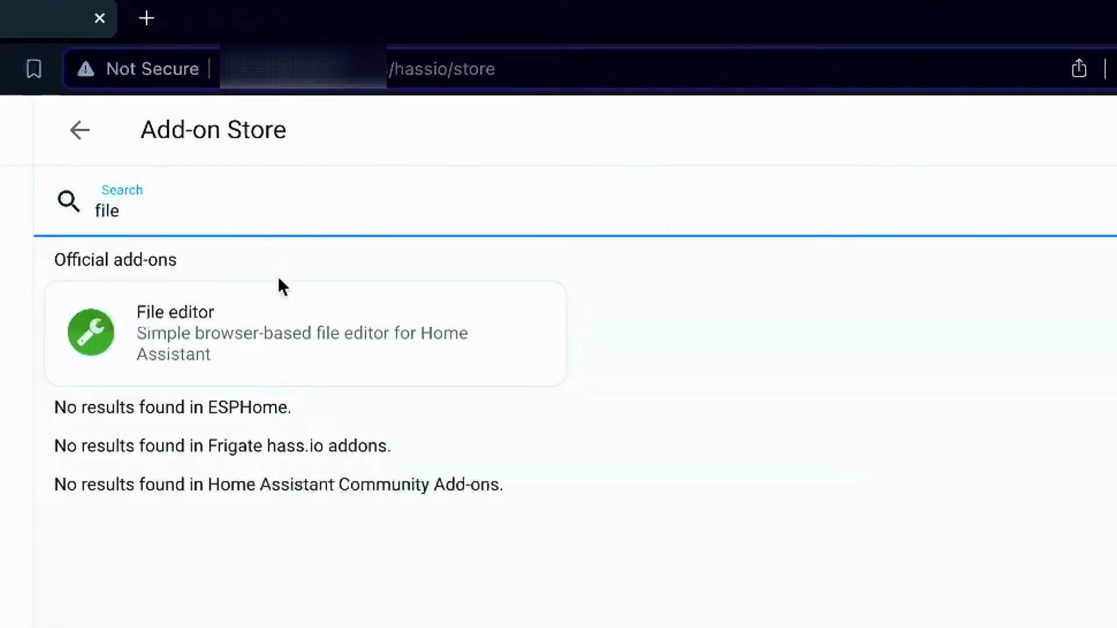
{"action": "left_click", "coordinate": [298, 262]}
{"action": "left_click", "coordinate": [246, 575]}
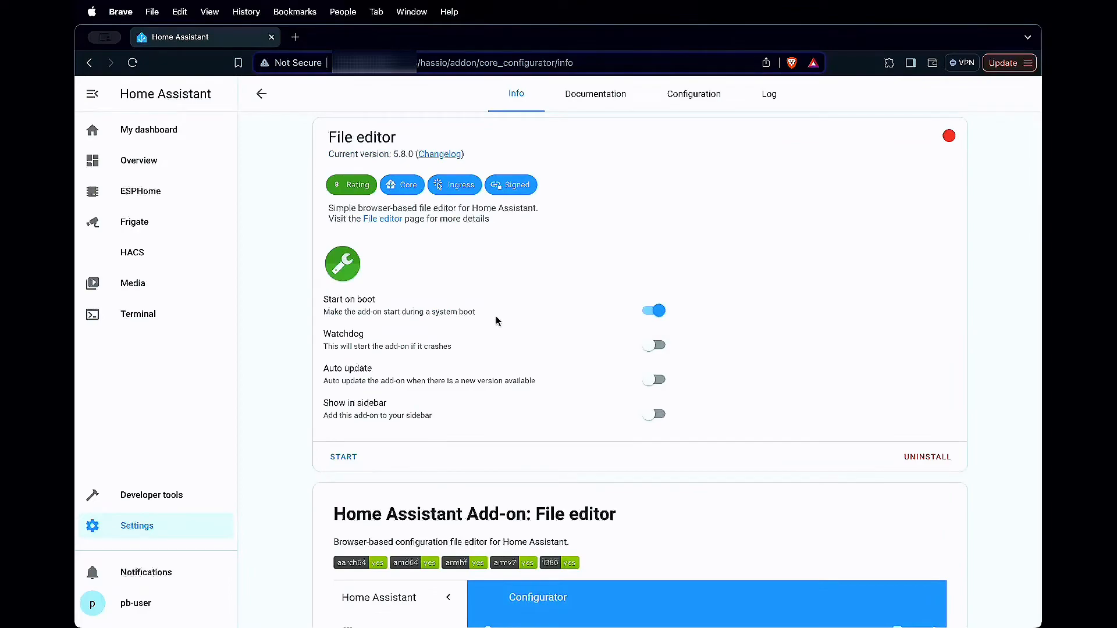
Step: Enable Watchdog, Auto update and Show in sidebar for the File editor add-on and start it
{"action": "left_click", "coordinate": [657, 345]}
{"action": "left_click", "coordinate": [657, 382]}
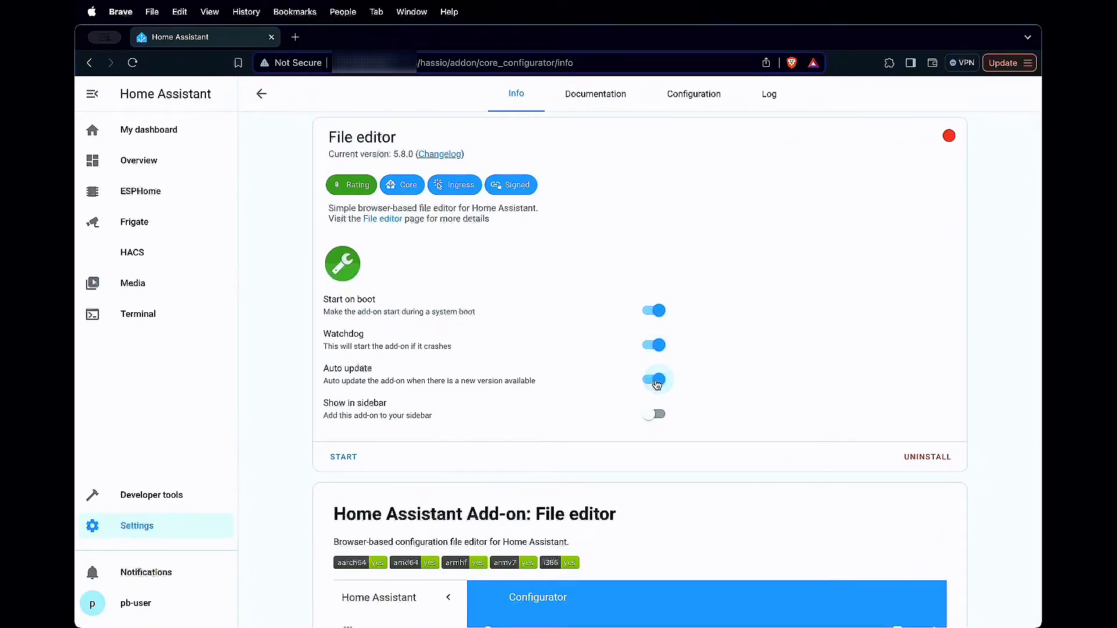
{"action": "left_click", "coordinate": [654, 414]}
{"action": "left_click", "coordinate": [349, 456]}
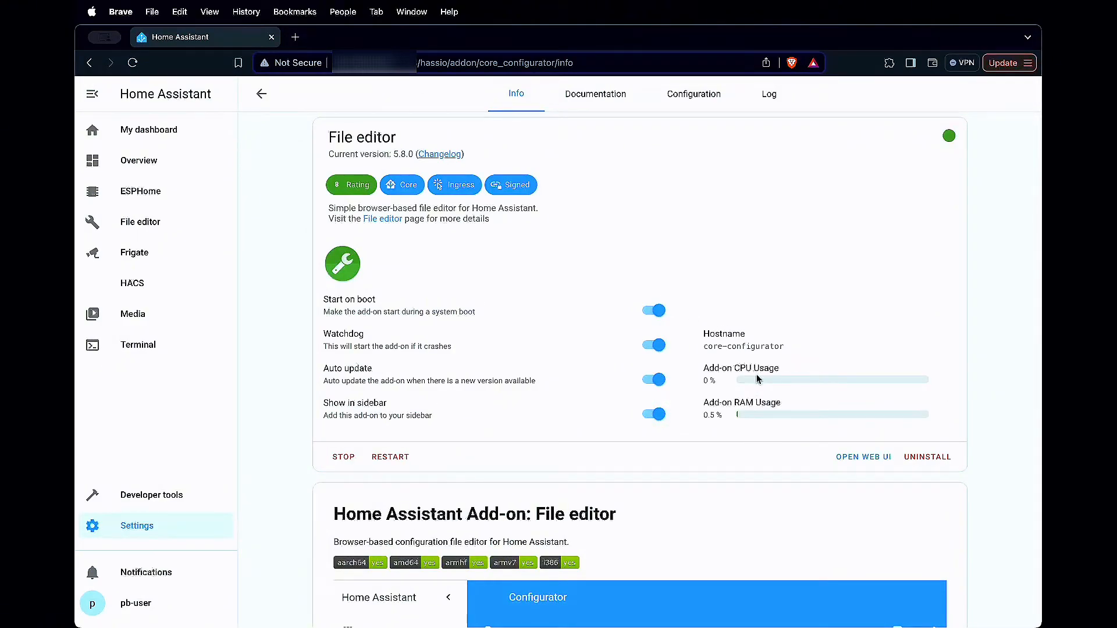
Step: Create a new file named frigate.yml in the homeassistant folder with the File editor
{"action": "left_click", "coordinate": [134, 225]}
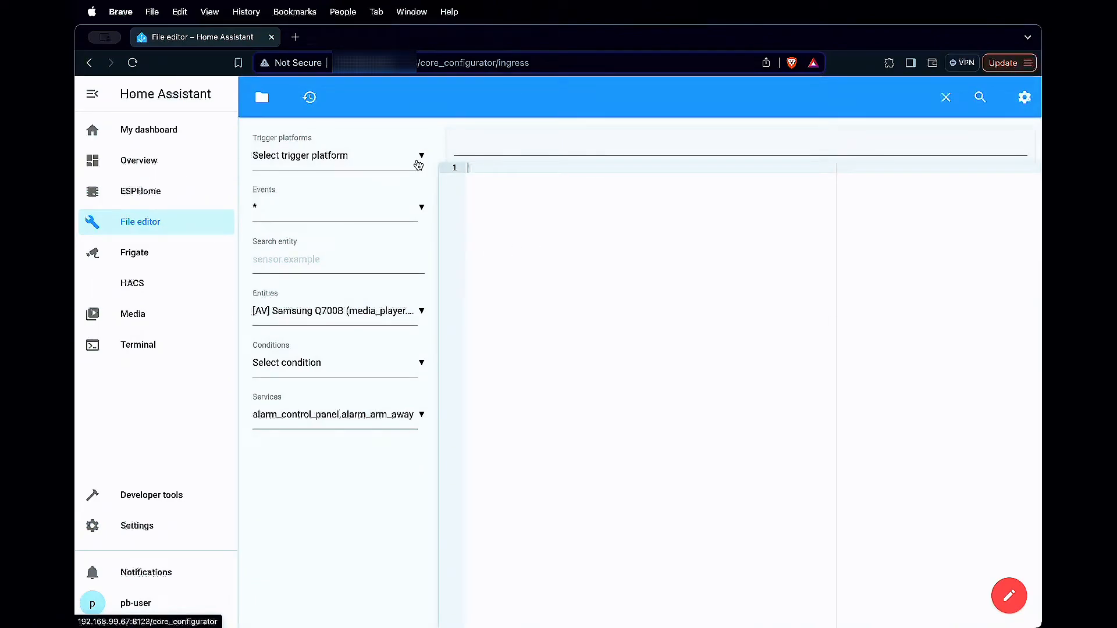
{"action": "left_click", "coordinate": [263, 97]}
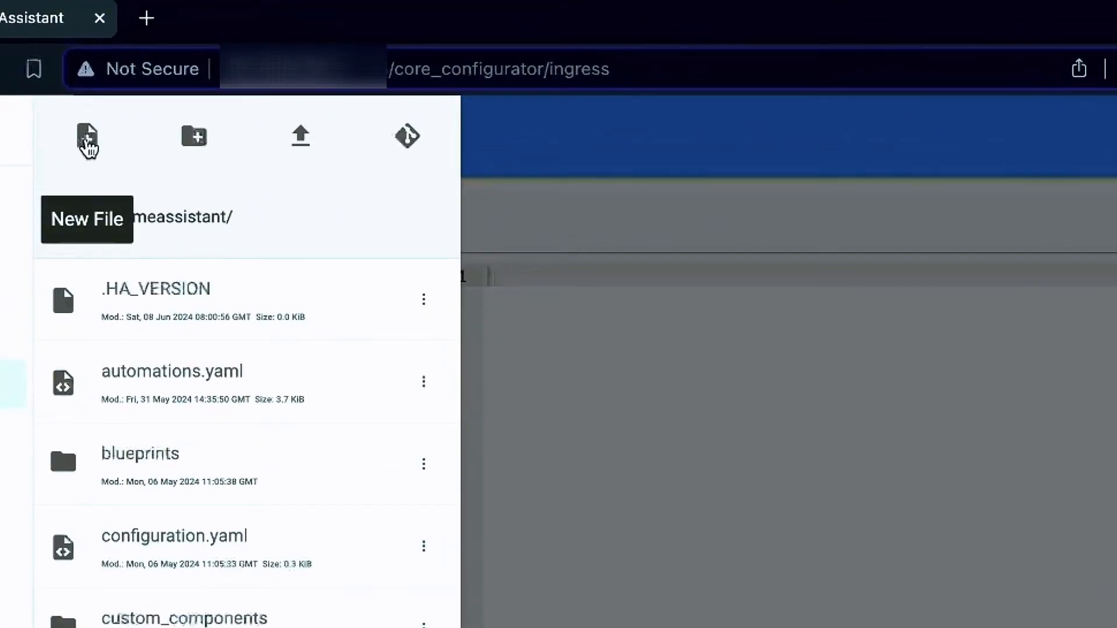
{"action": "left_click", "coordinate": [88, 140]}
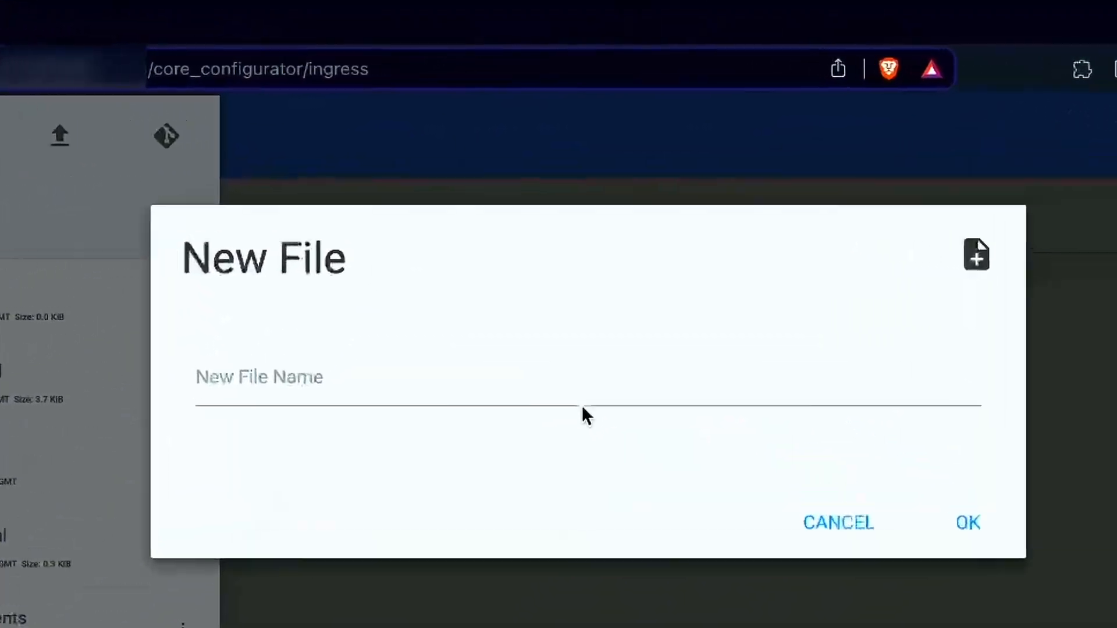
{"action": "left_click", "coordinate": [823, 403]}
{"action": "type", "text": "fr"}
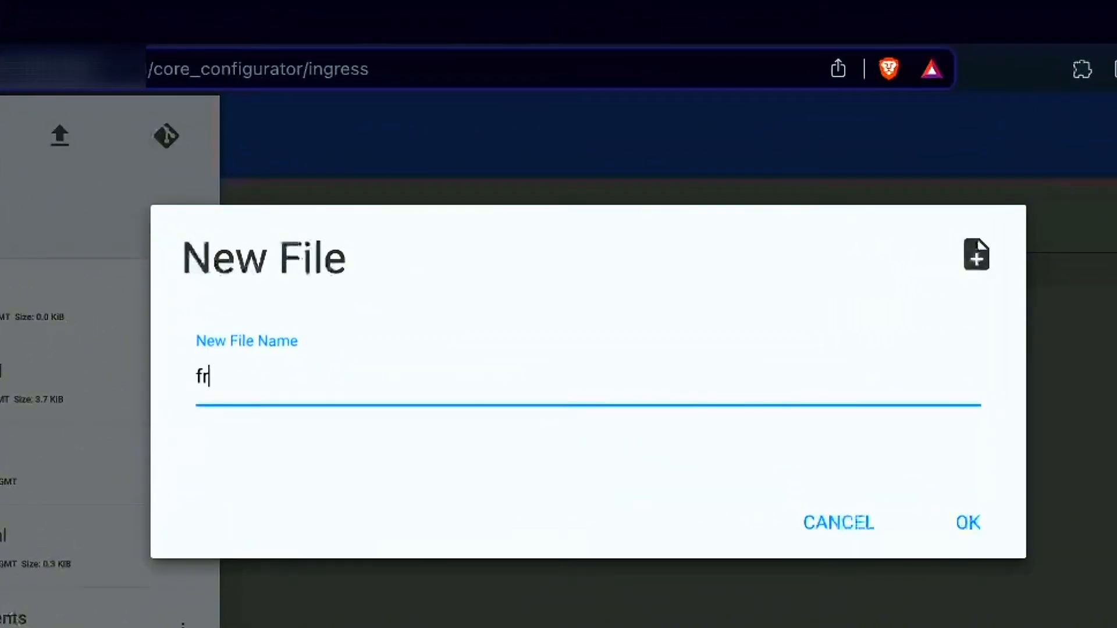
{"action": "type", "text": "igate.yml"}
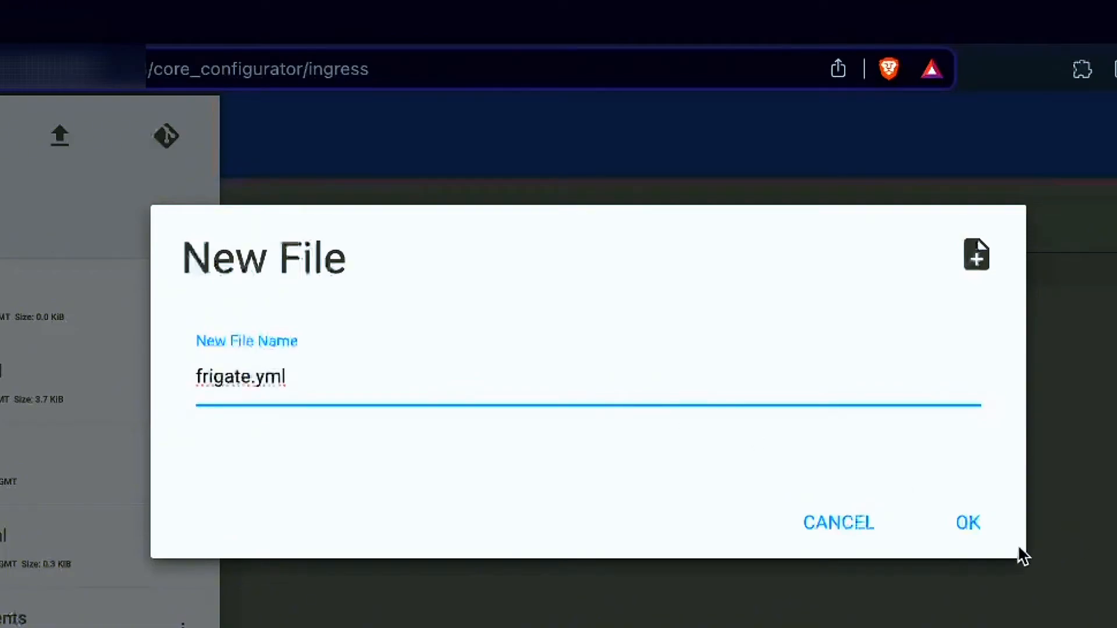
{"action": "left_click", "coordinate": [977, 525]}
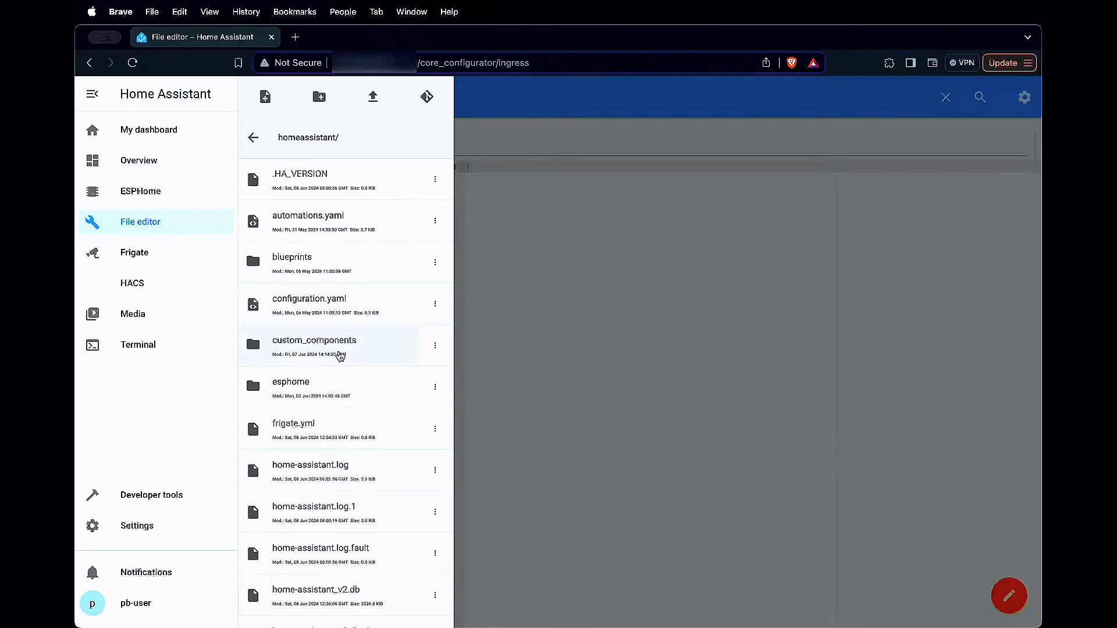
Step: Open frigate.yml and enter an mqtt section with the host IP address, user mqtt-user and the MQTT password
{"action": "left_click", "coordinate": [324, 437]}
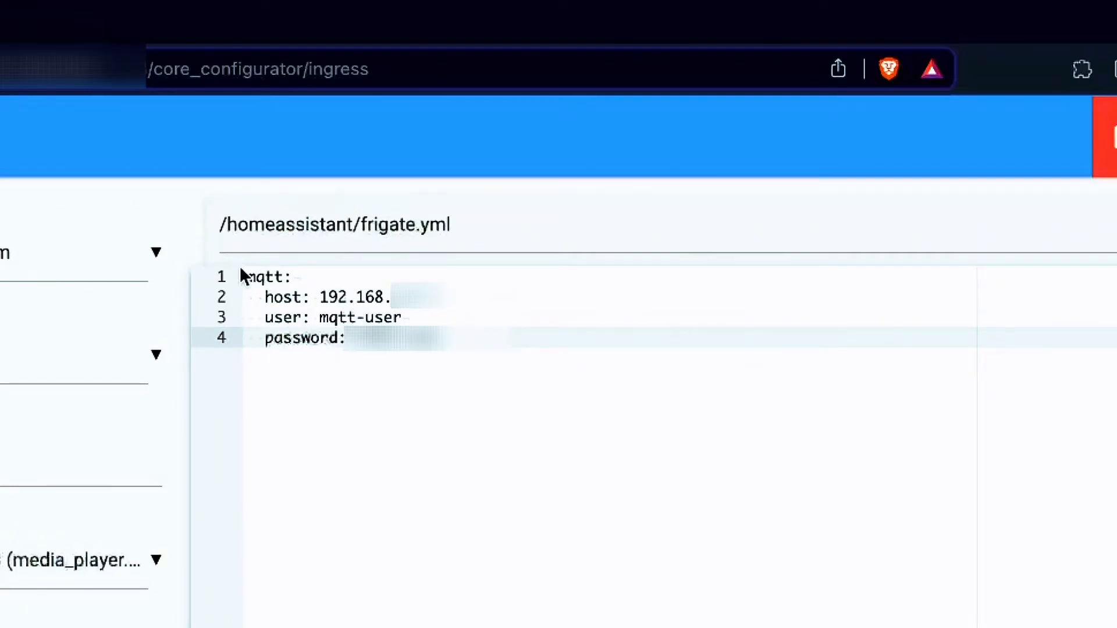
{"action": "left_click_drag", "start_coordinate": [319, 297], "coordinate": [437, 284]}
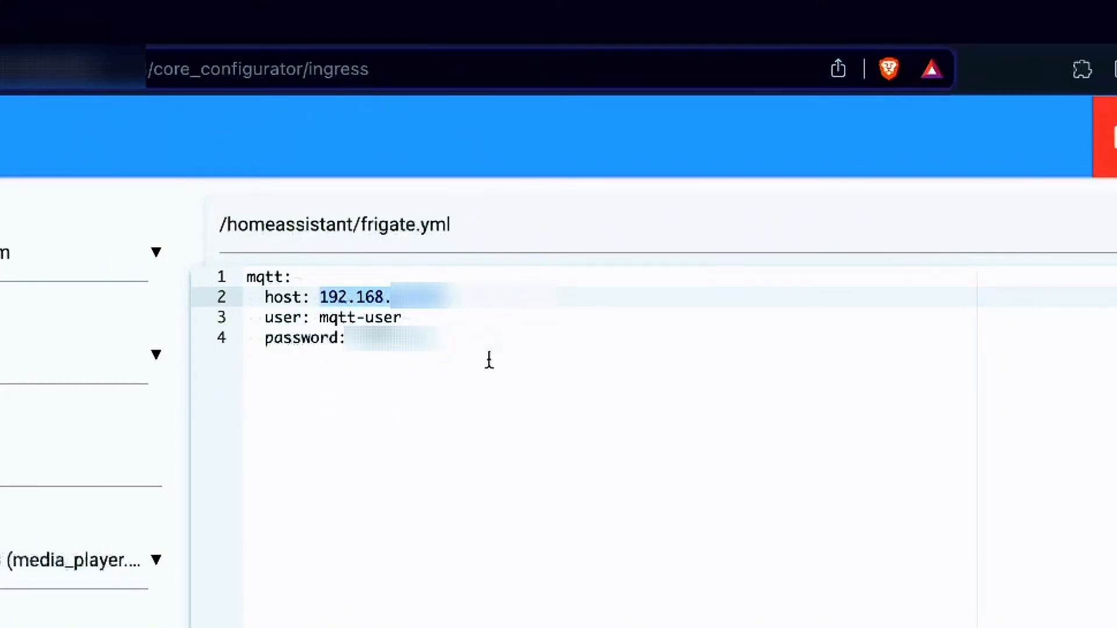
{"action": "left_click", "coordinate": [347, 315]}
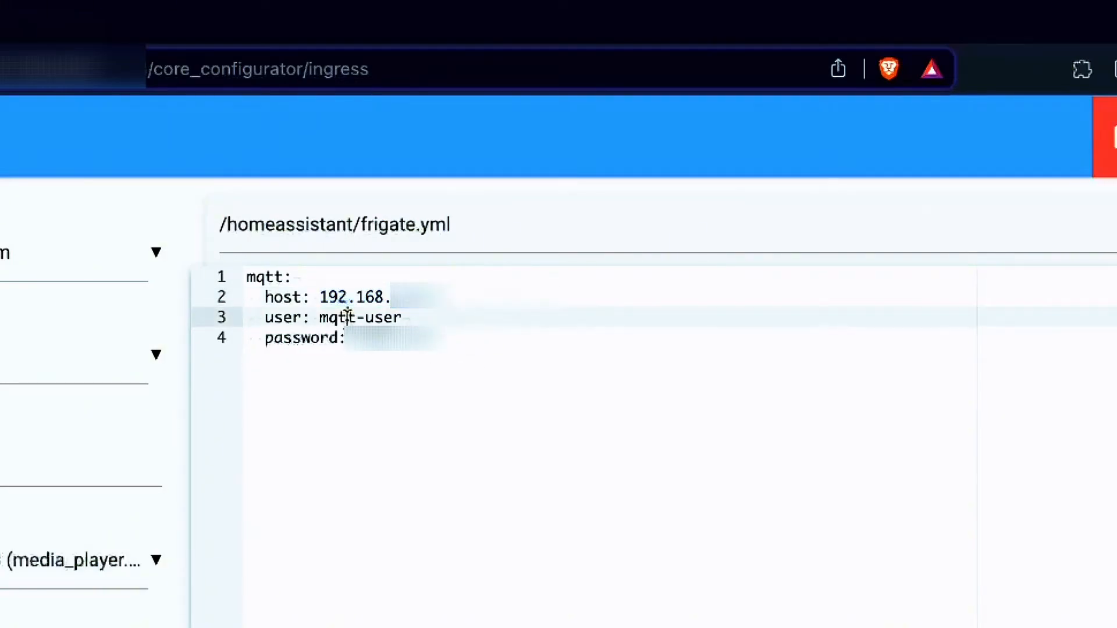
{"action": "left_click_drag", "start_coordinate": [319, 317], "coordinate": [403, 317]}
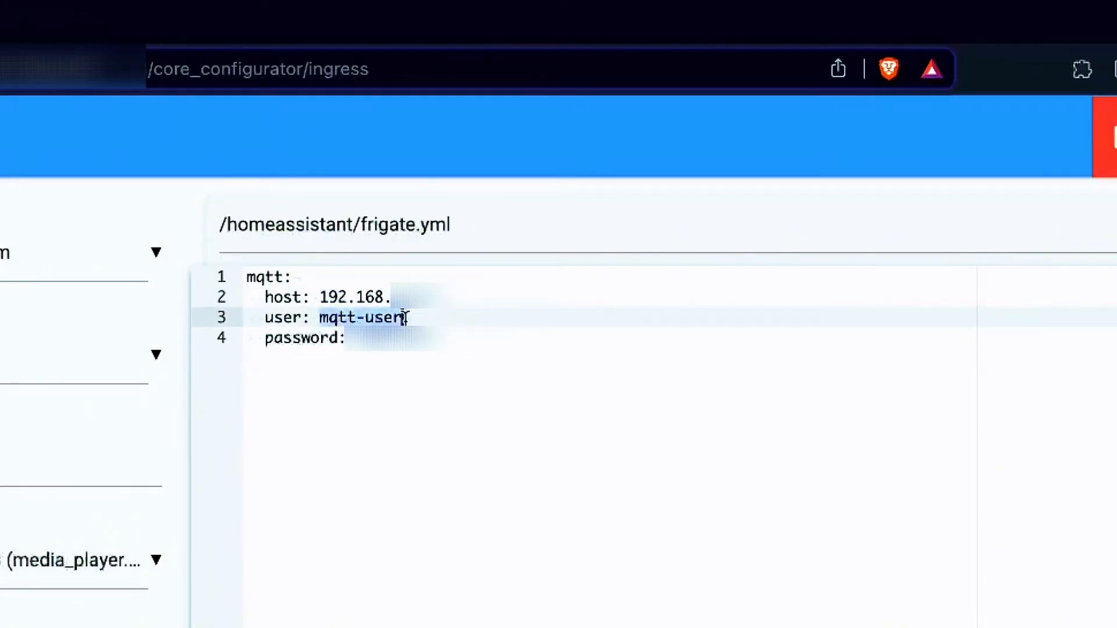
{"action": "left_click", "coordinate": [360, 343]}
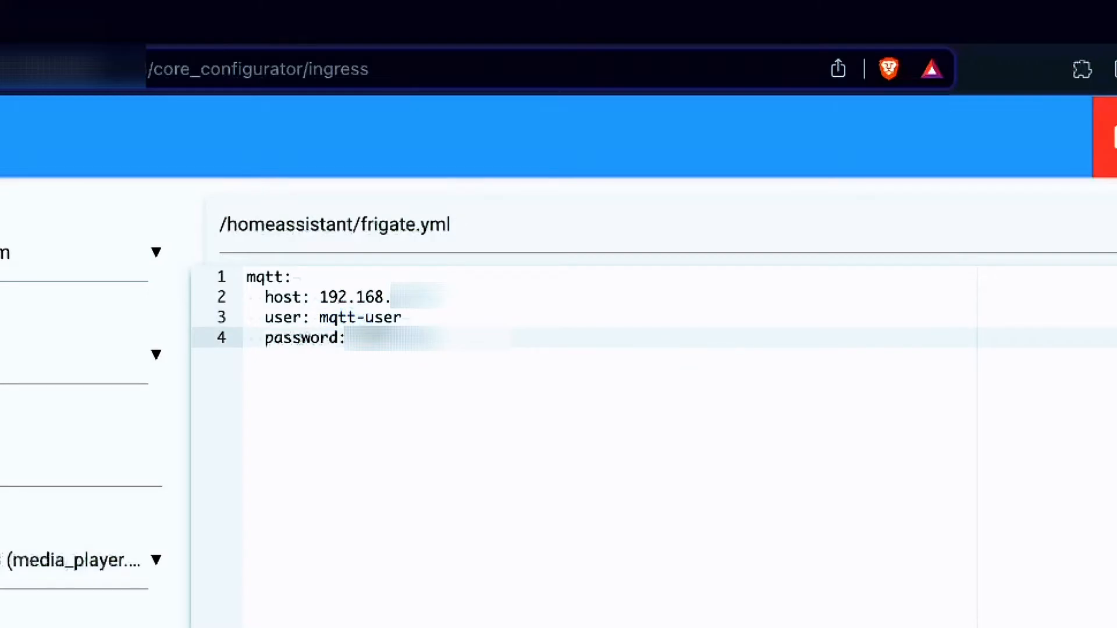
{"action": "left_click_drag", "start_coordinate": [355, 339], "coordinate": [434, 334]}
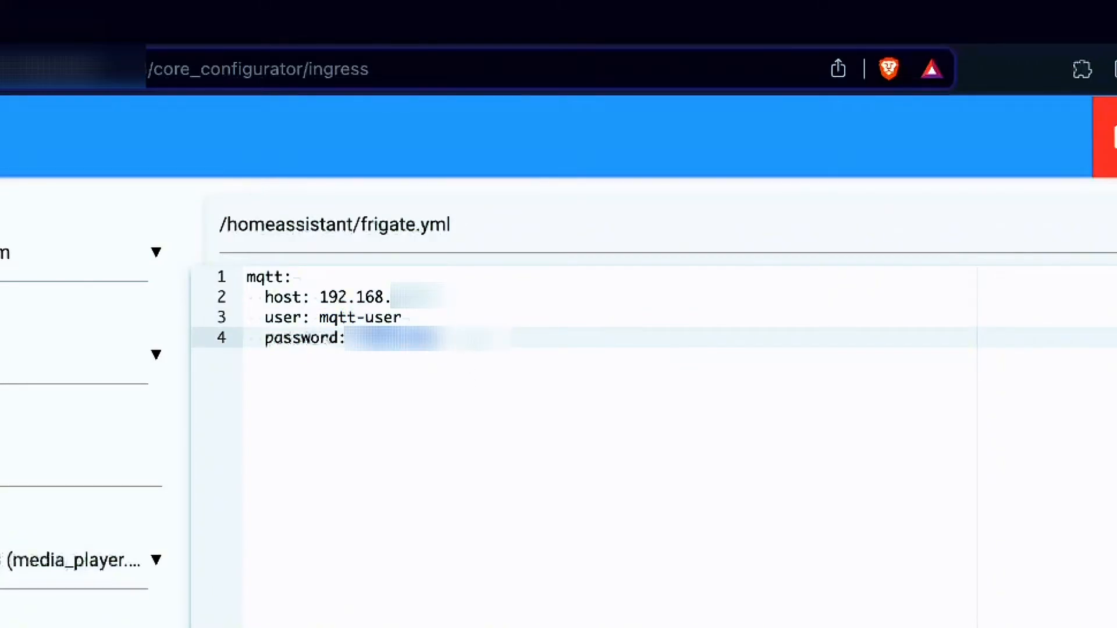
{"action": "left_click", "coordinate": [472, 339]}
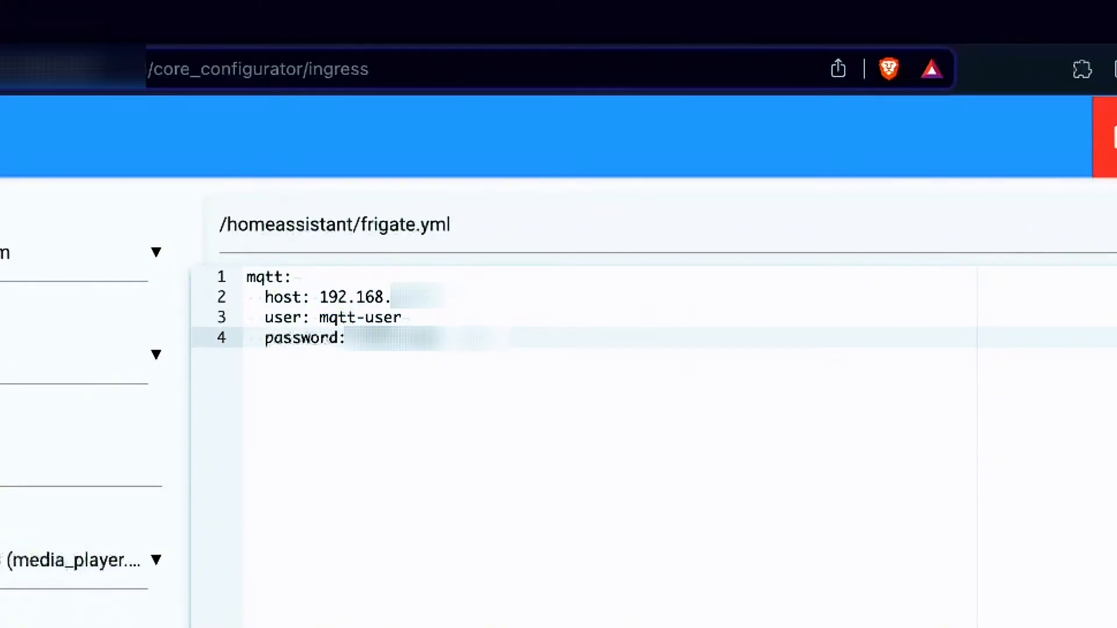
Step: Add a cpu detector with 2 threads and the tapo_c200 camera configuration, including the camera stream's password, below the mqtt section
{"action": "key", "text": "Return"}
{"action": "key", "text": "Return"}
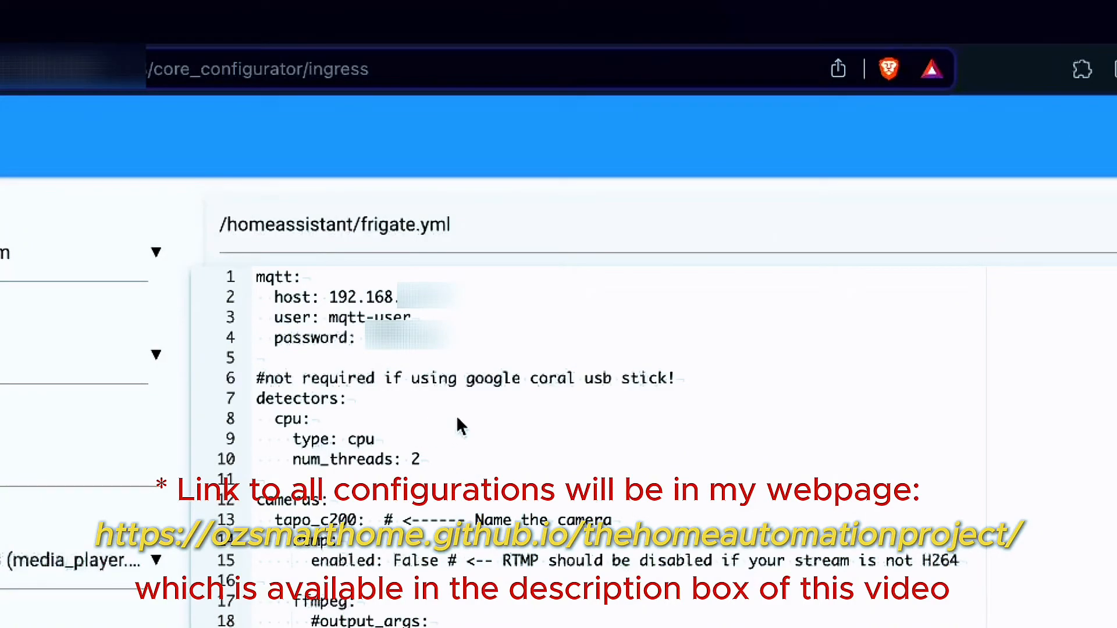
Step: Review the detectors section and the tapo_c200 camera's rtmp and ffmpeg settings in frigate.yml
{"action": "left_click_drag", "start_coordinate": [258, 400], "coordinate": [431, 470]}
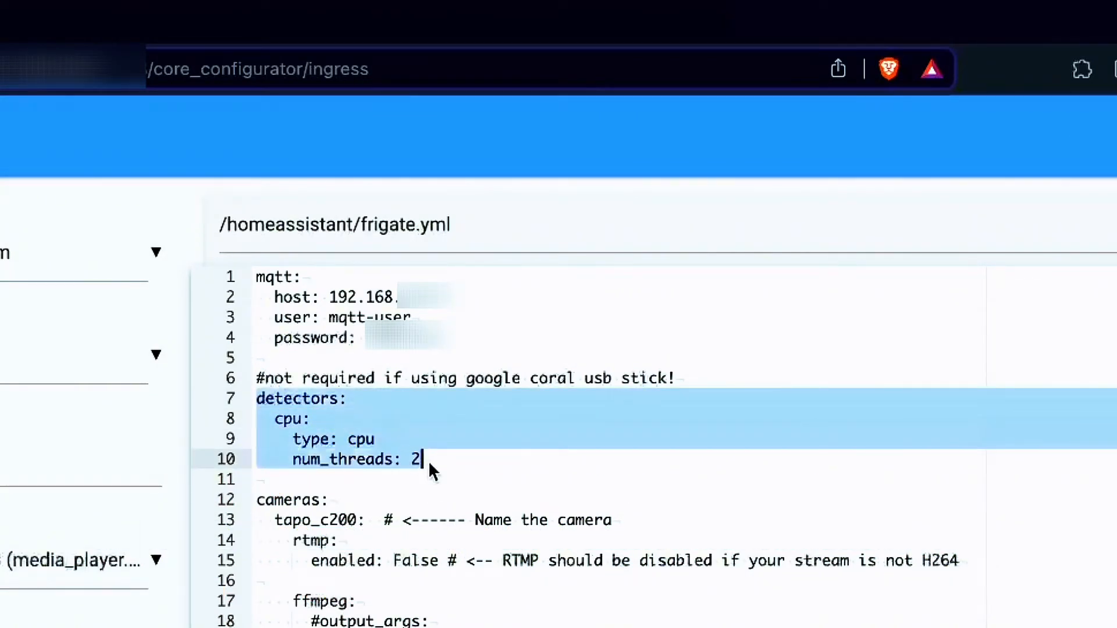
{"action": "left_click", "coordinate": [504, 379]}
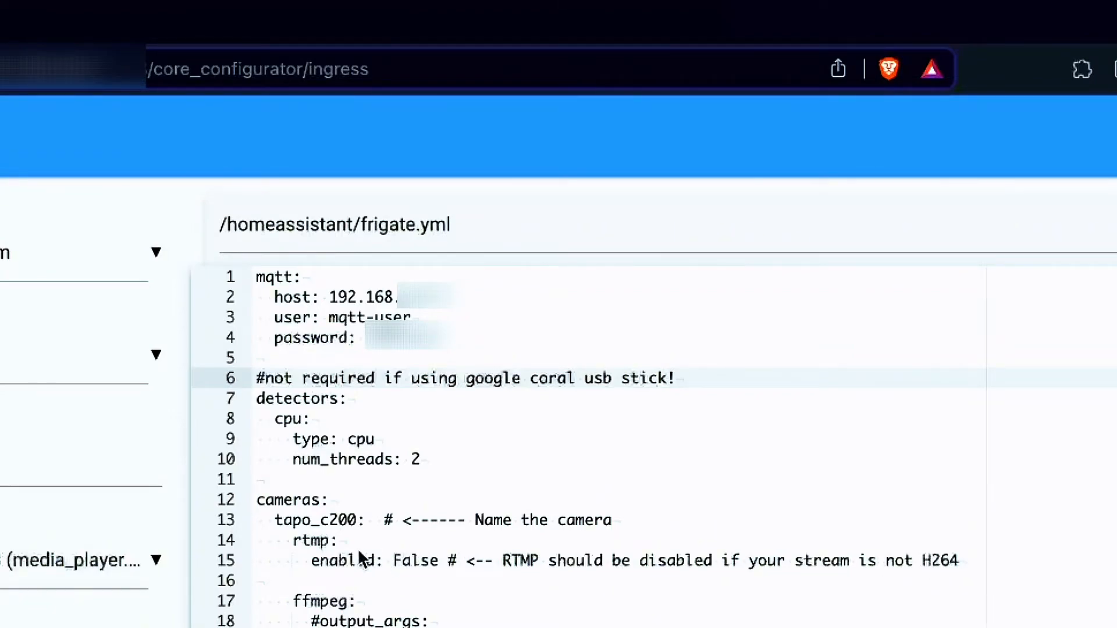
{"action": "left_click_drag", "start_coordinate": [291, 538], "coordinate": [442, 587]}
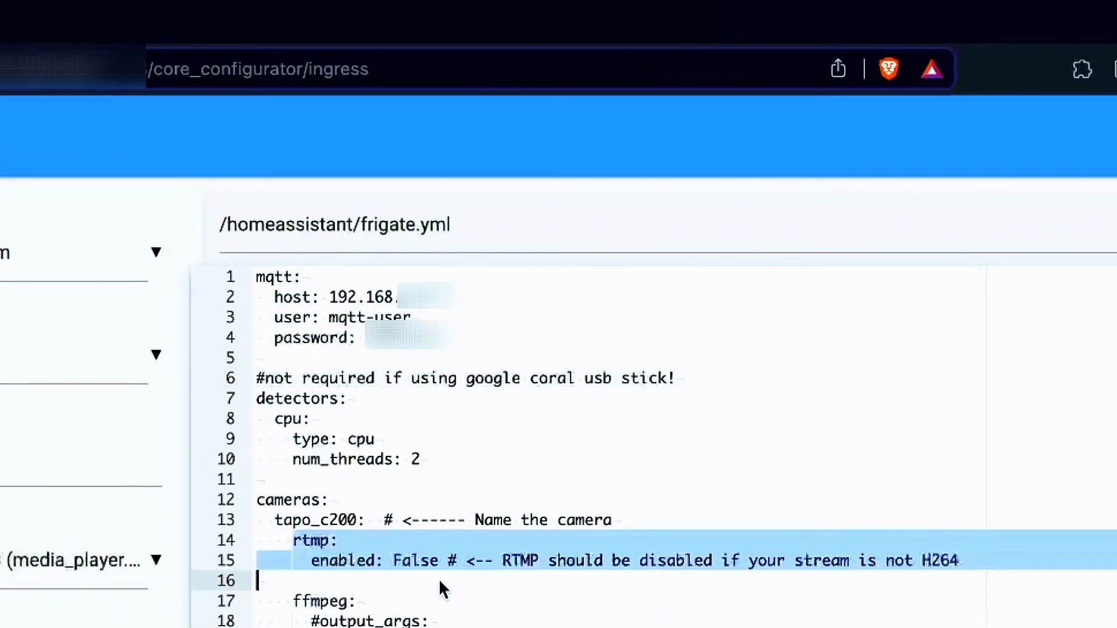
{"action": "left_click", "coordinate": [449, 575]}
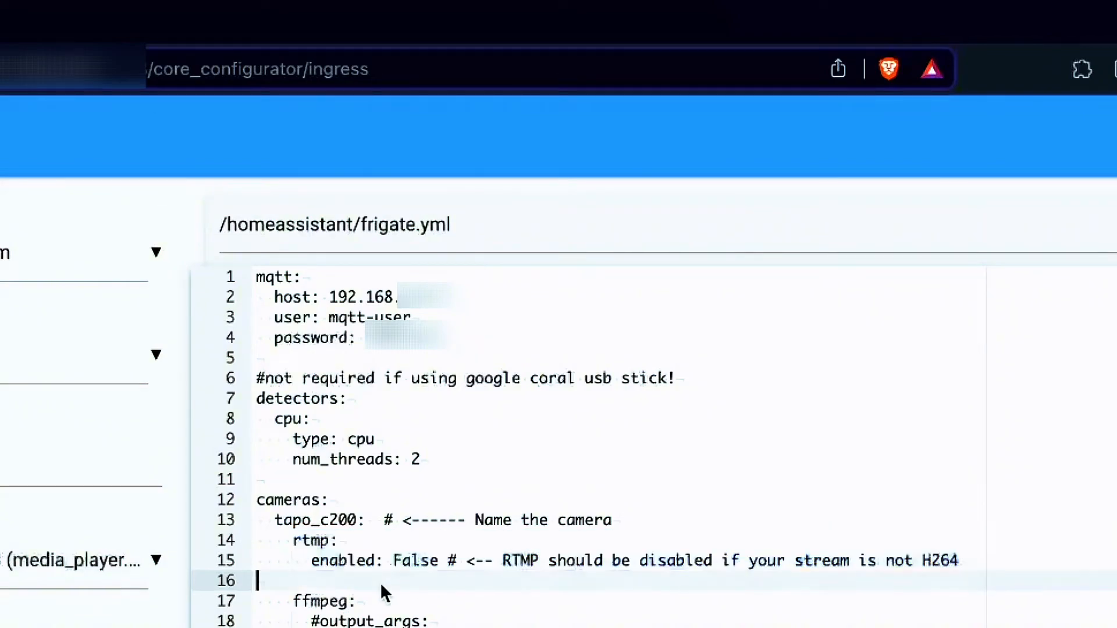
{"action": "left_click_drag", "start_coordinate": [294, 543], "coordinate": [419, 570]}
{"action": "left_click", "coordinate": [343, 579]}
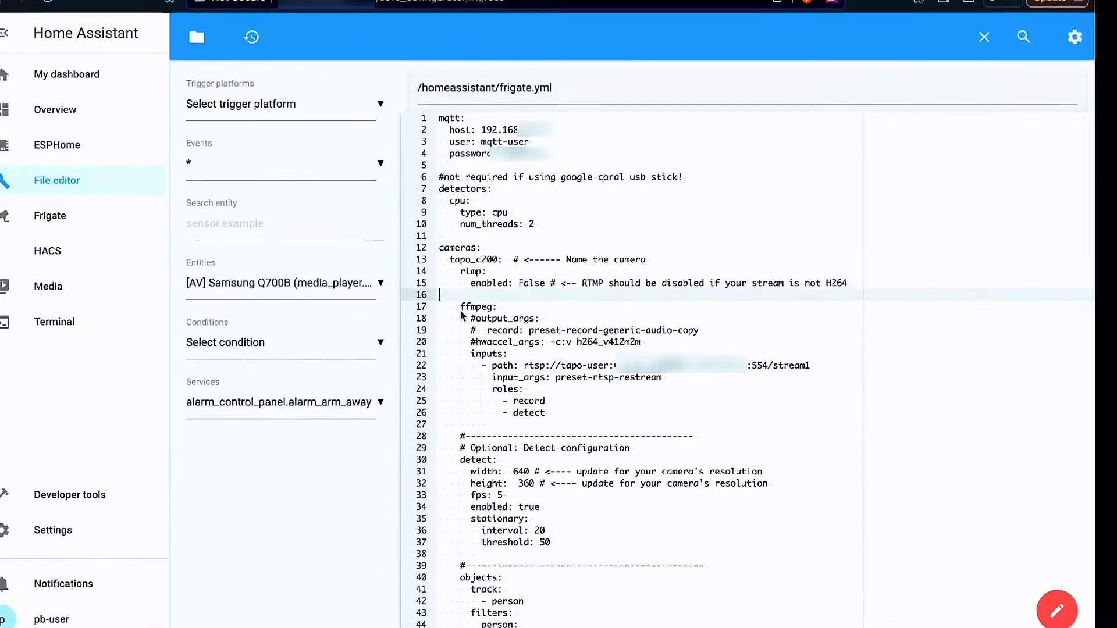
{"action": "left_click_drag", "start_coordinate": [462, 307], "coordinate": [498, 307]}
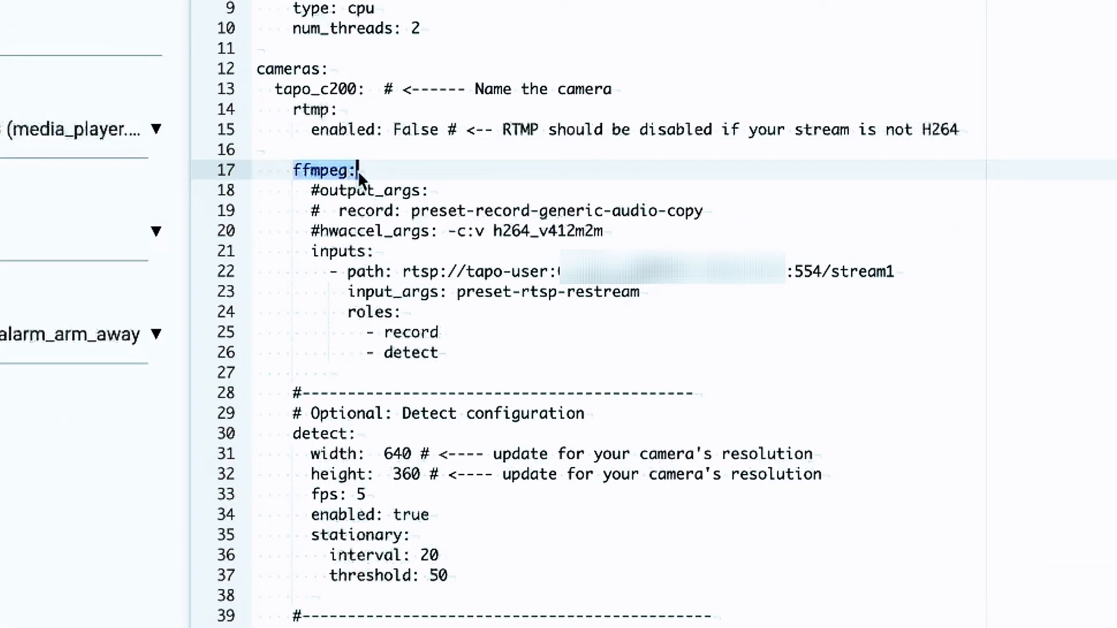
{"action": "left_click", "coordinate": [344, 196]}
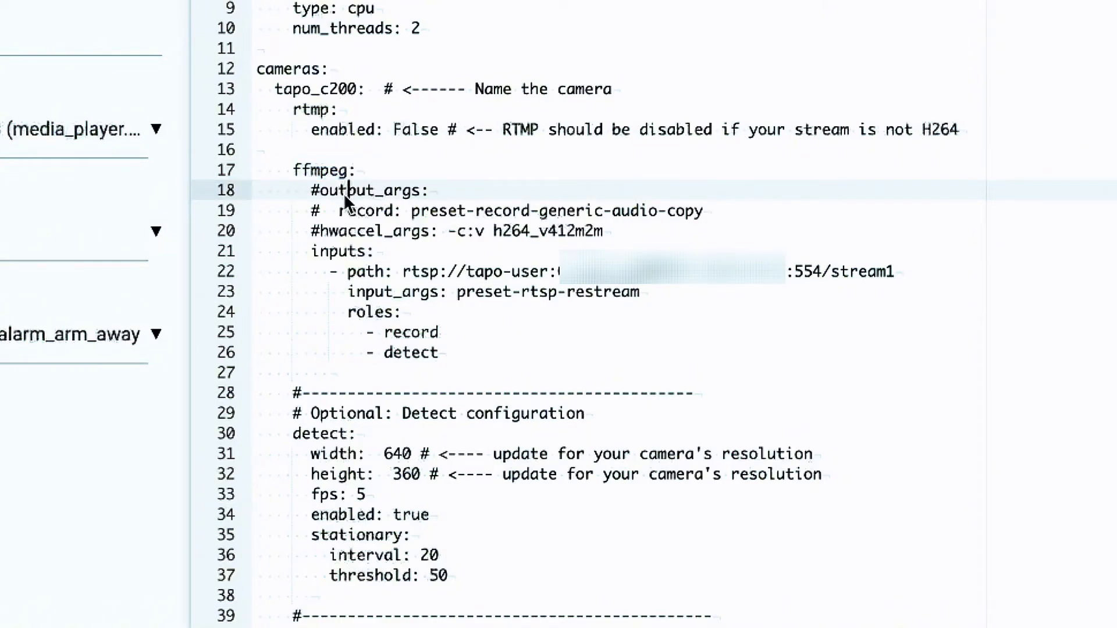
Step: Examine the commented-out output_args and hwaccel_args lines in the tapo_c200 camera's ffmpeg section
{"action": "left_click_drag", "start_coordinate": [322, 196], "coordinate": [636, 214]}
{"action": "left_click", "coordinate": [634, 208]}
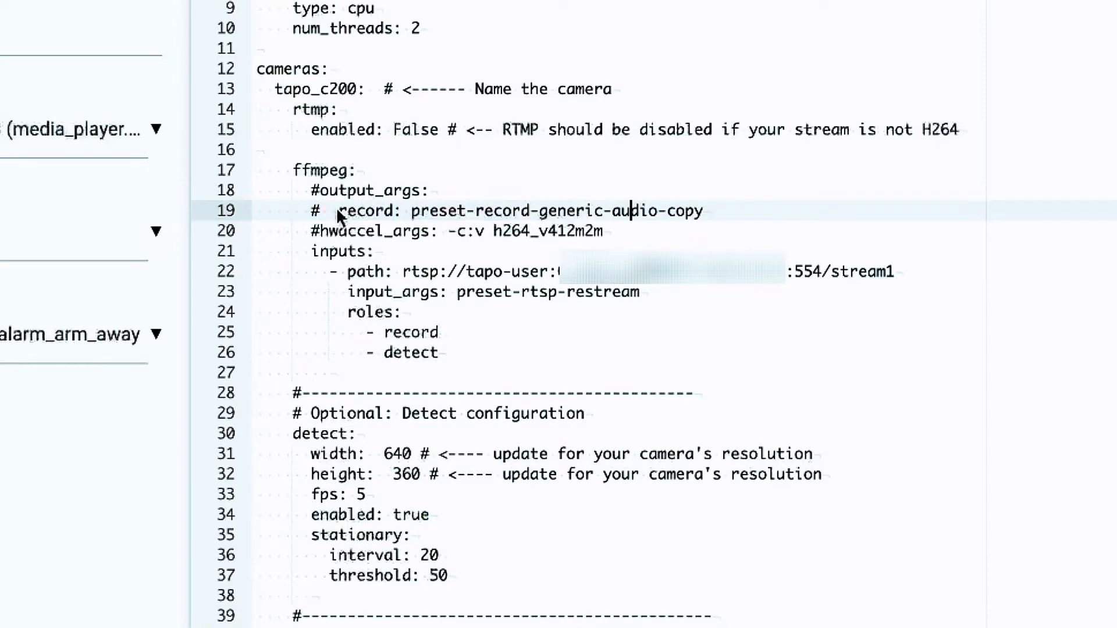
{"action": "left_click_drag", "start_coordinate": [321, 191], "coordinate": [706, 207]}
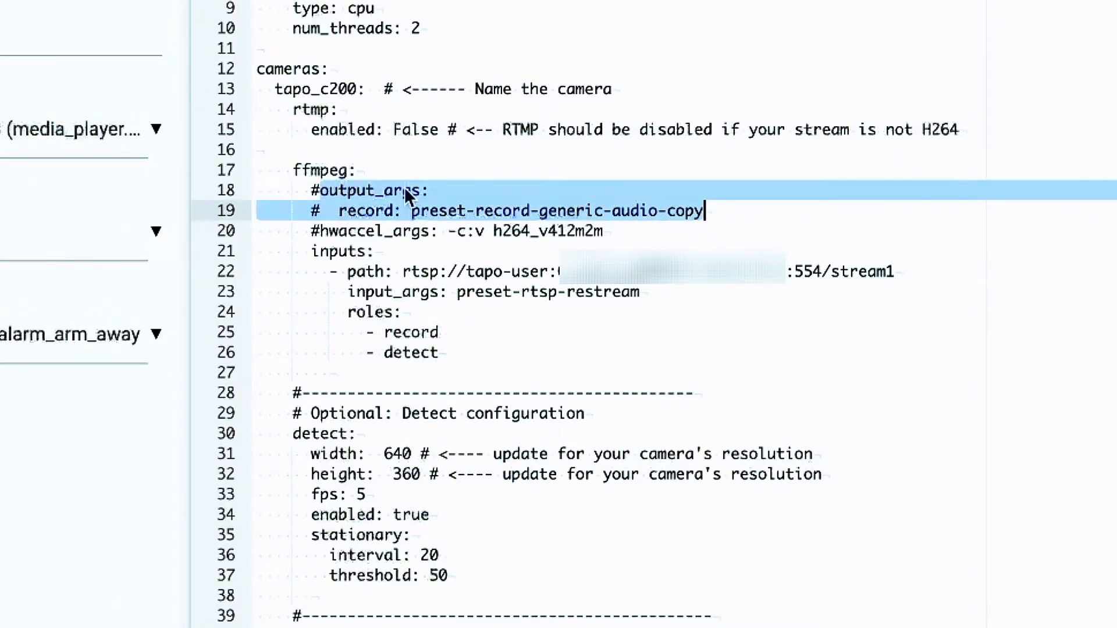
{"action": "left_click", "coordinate": [351, 193]}
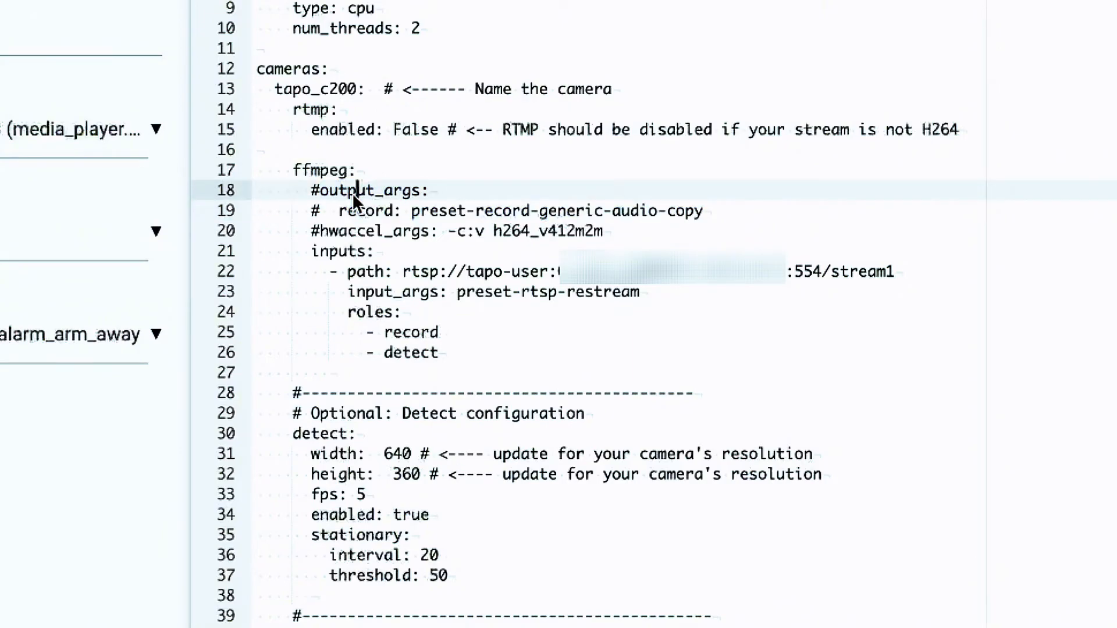
{"action": "left_click_drag", "start_coordinate": [312, 191], "coordinate": [727, 212]}
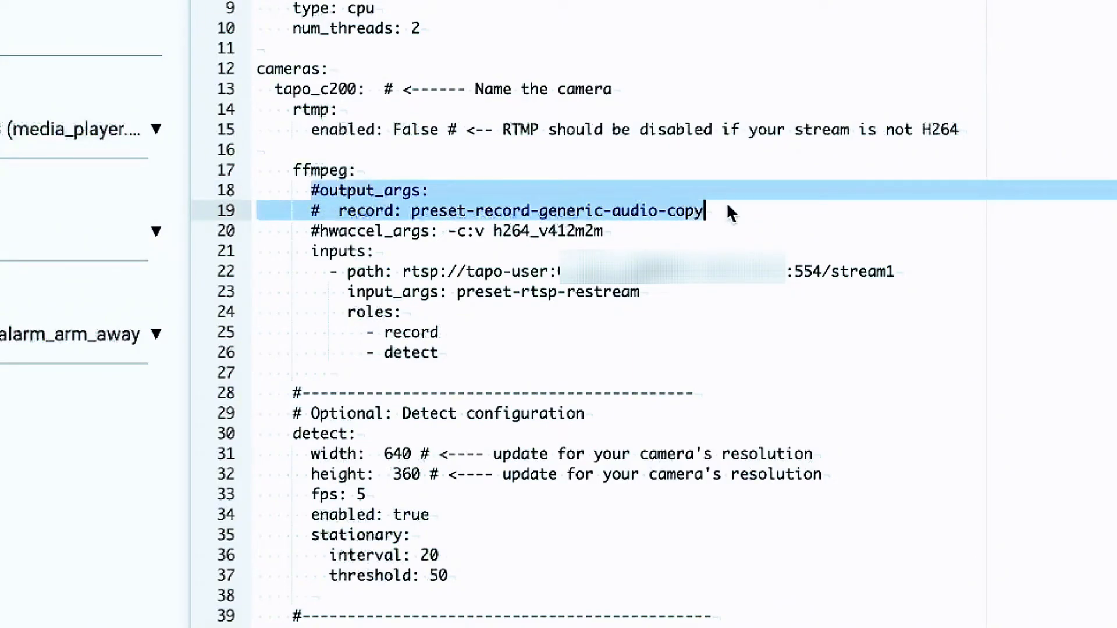
{"action": "left_click", "coordinate": [295, 212]}
{"action": "scroll", "coordinate": [329, 197], "scroll_direction": "down", "scroll_amount": 3}
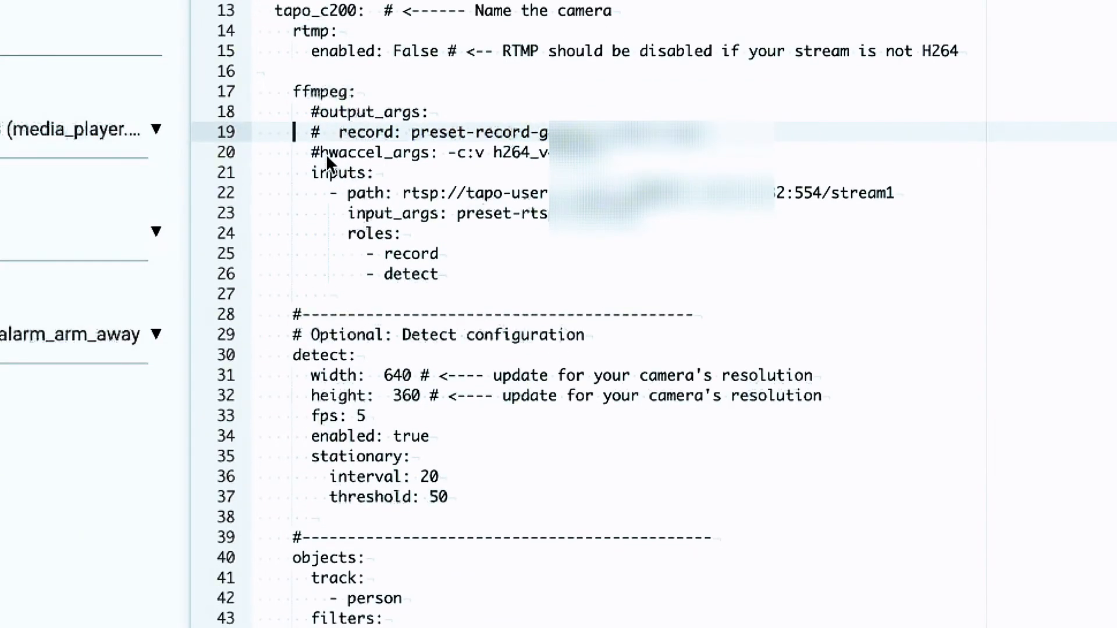
{"action": "left_click_drag", "start_coordinate": [325, 153], "coordinate": [395, 153]}
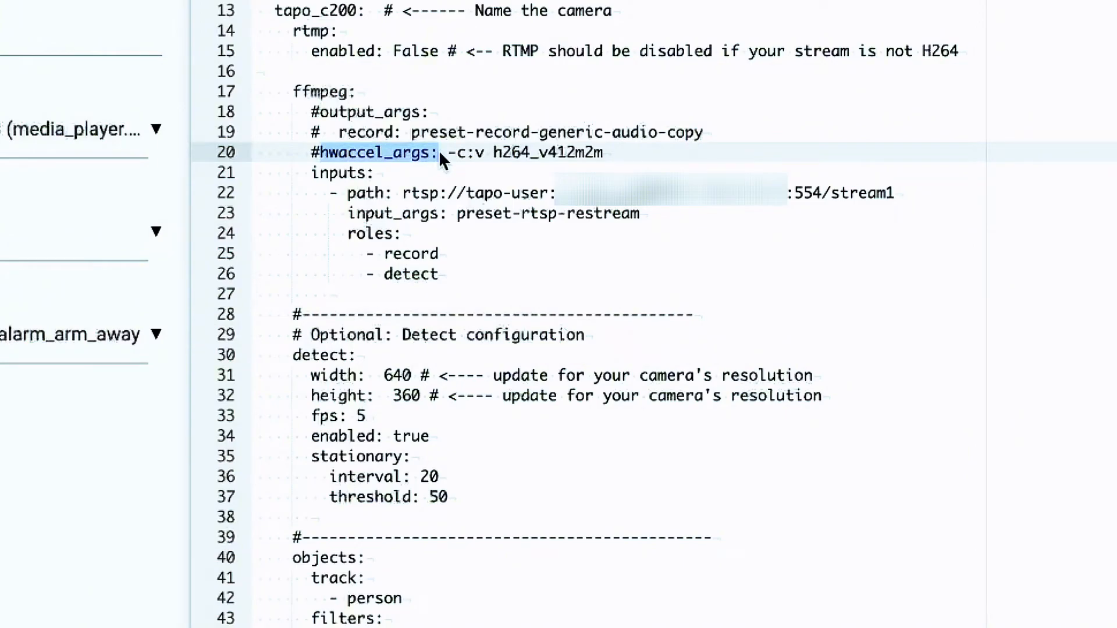
{"action": "left_click", "coordinate": [566, 153]}
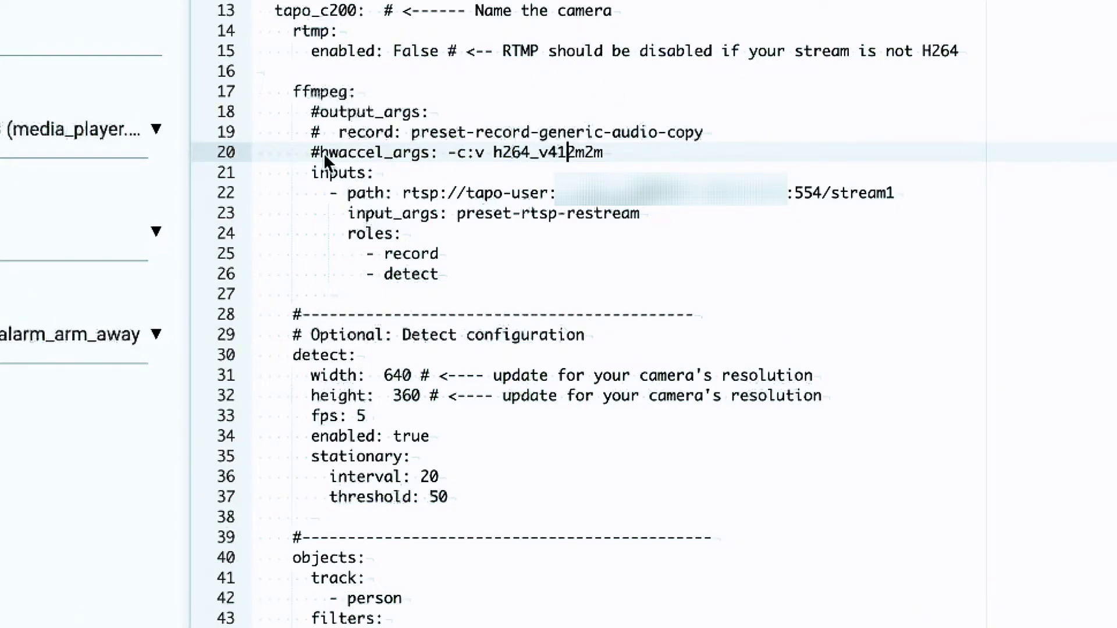
{"action": "left_click_drag", "start_coordinate": [314, 157], "coordinate": [597, 150]}
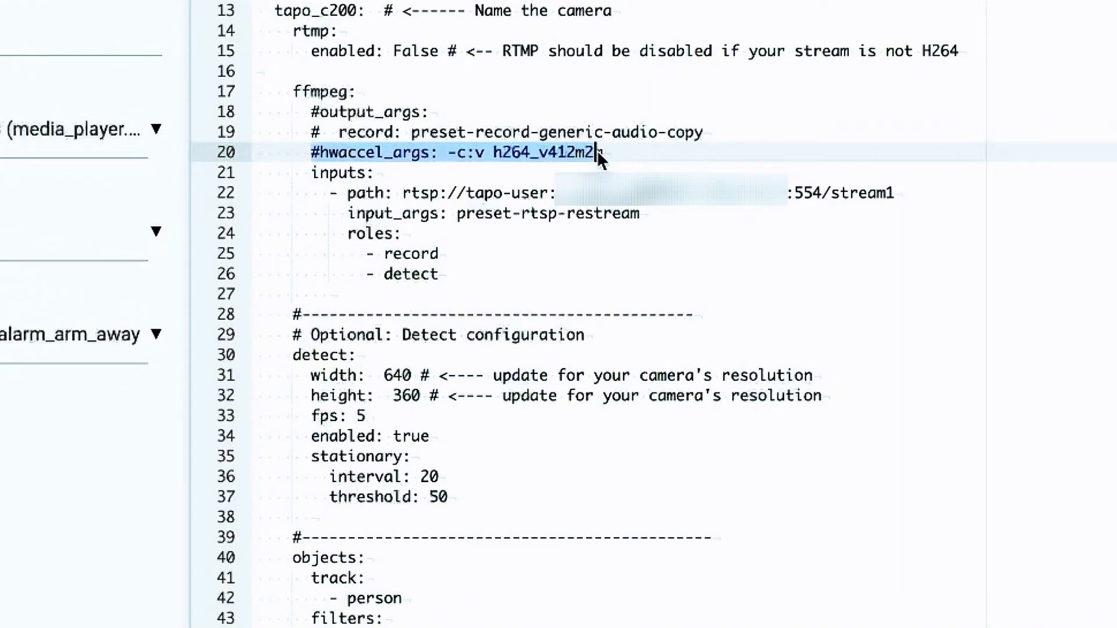
{"action": "left_click", "coordinate": [413, 154]}
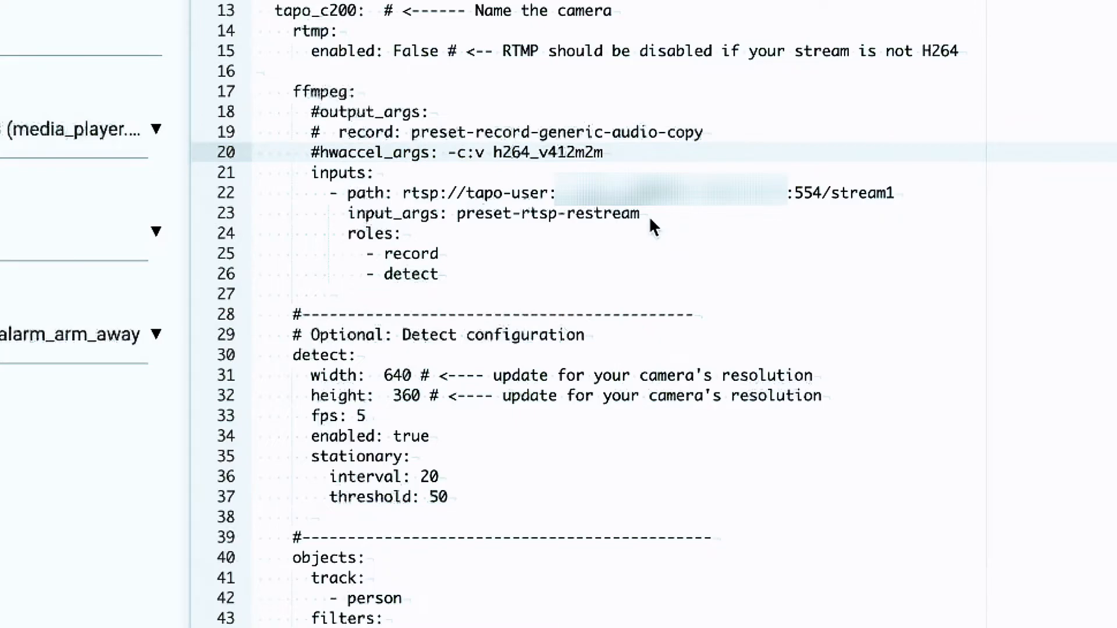
Step: Comment out the input_args: preset-rtsp-restream line under the camera's ffmpeg inputs
{"action": "left_click", "coordinate": [350, 214]}
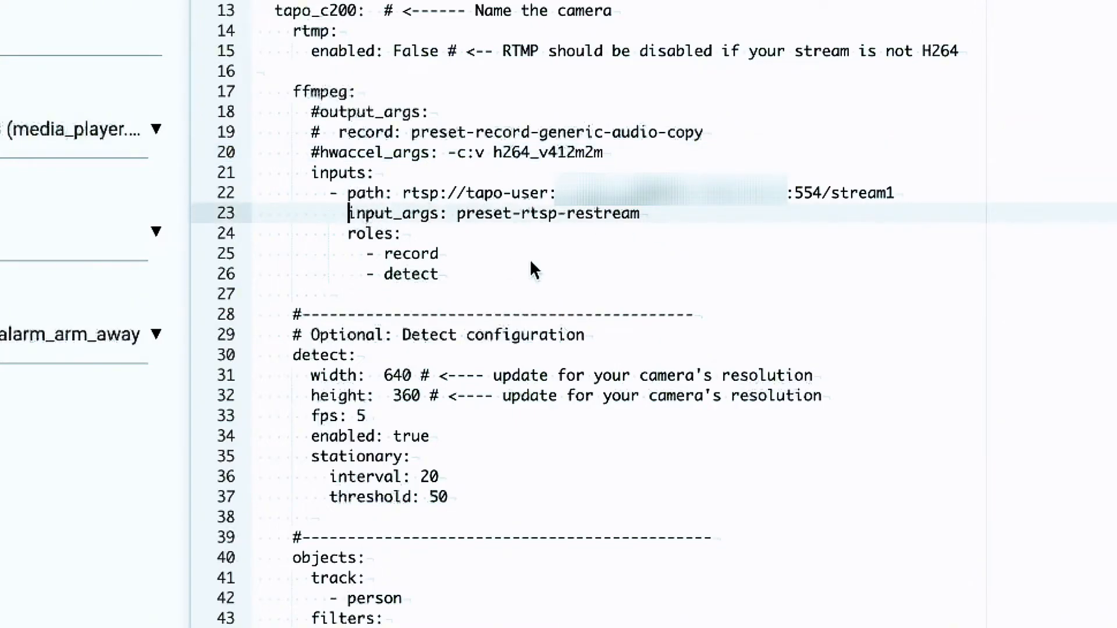
{"action": "type", "text": "#"}
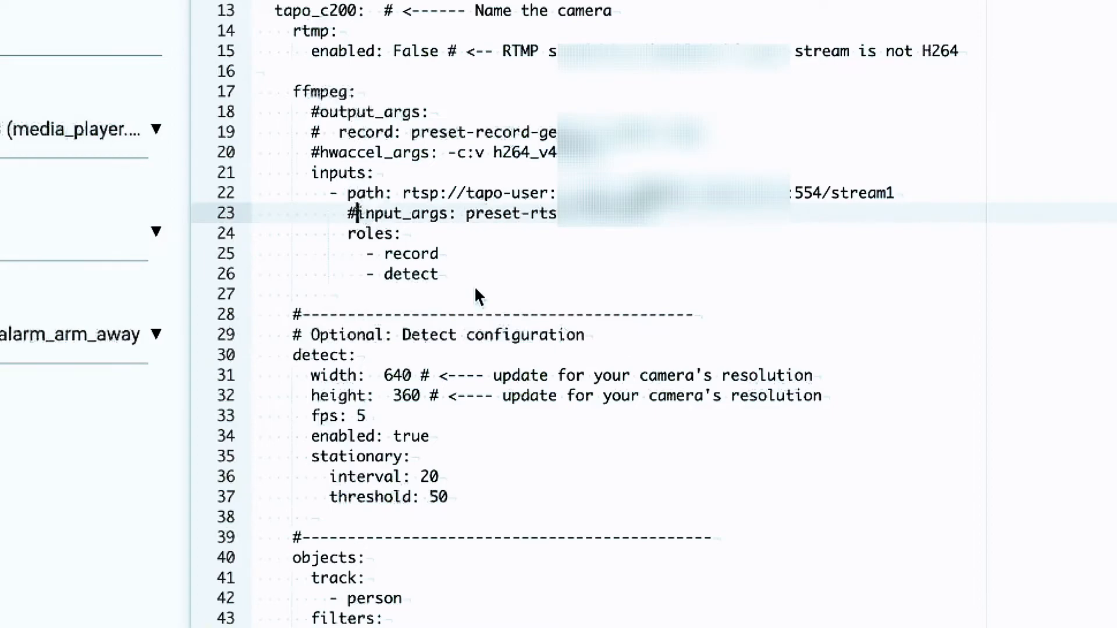
Step: Comment out the stationary, interval and threshold lines in the camera's detect configuration
{"action": "scroll", "coordinate": [473, 290], "scroll_direction": "down", "scroll_amount": 2}
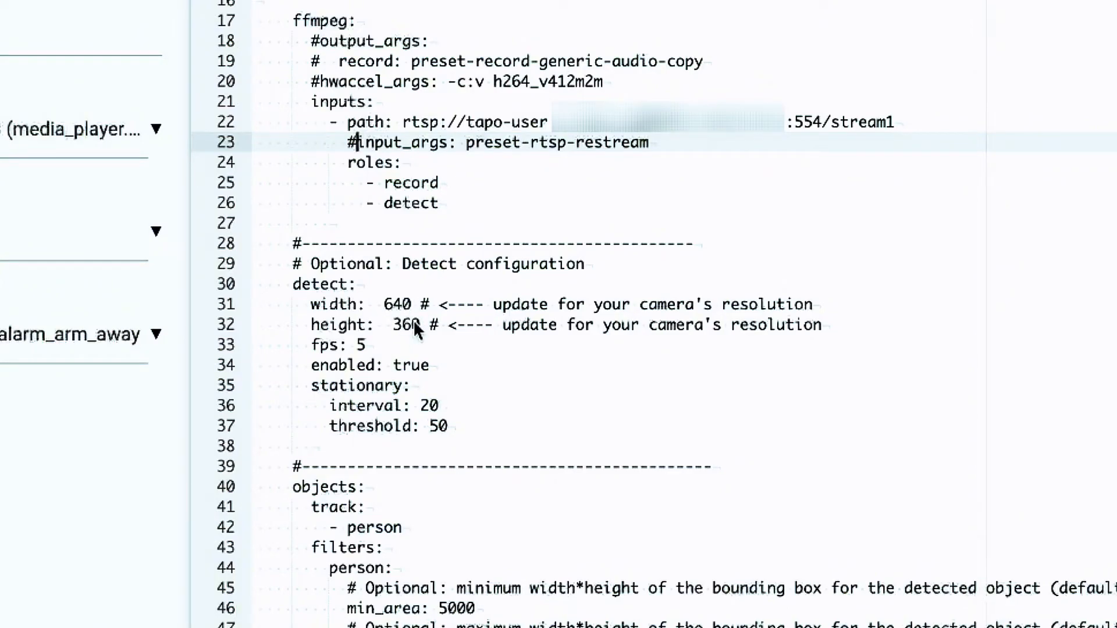
{"action": "scroll", "coordinate": [404, 354], "scroll_direction": "down", "scroll_amount": 3}
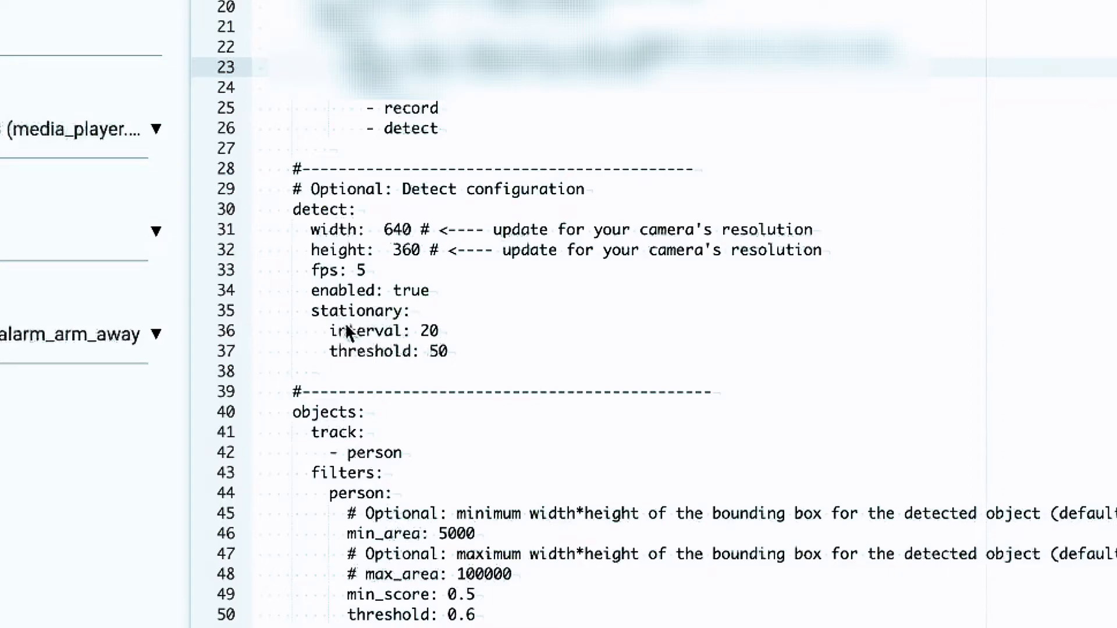
{"action": "left_click_drag", "start_coordinate": [304, 311], "coordinate": [449, 353]}
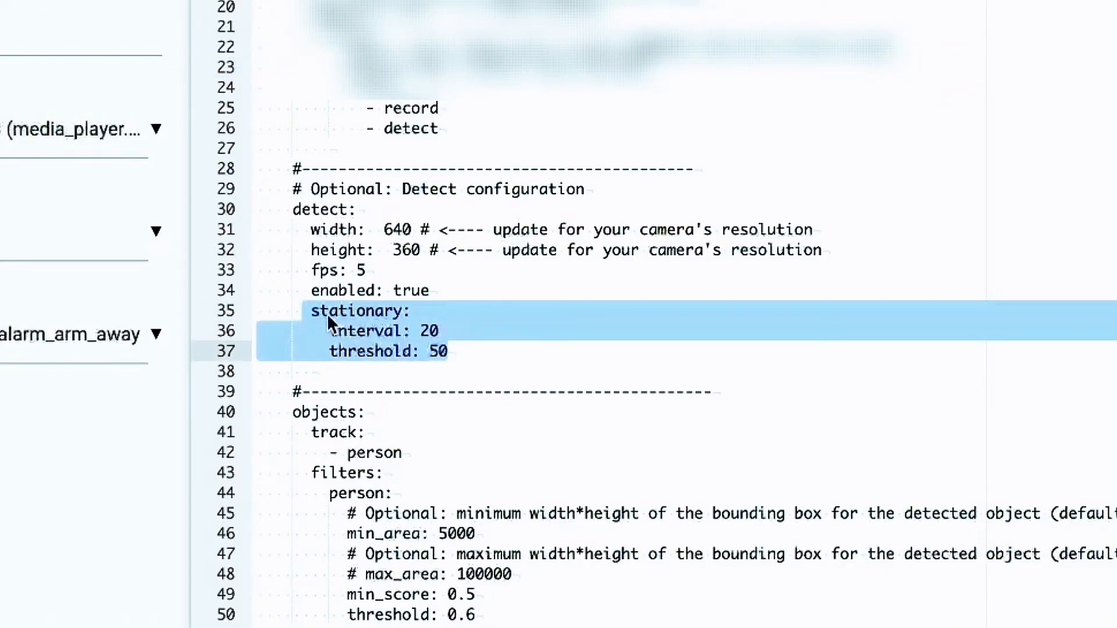
{"action": "left_click", "coordinate": [311, 310]}
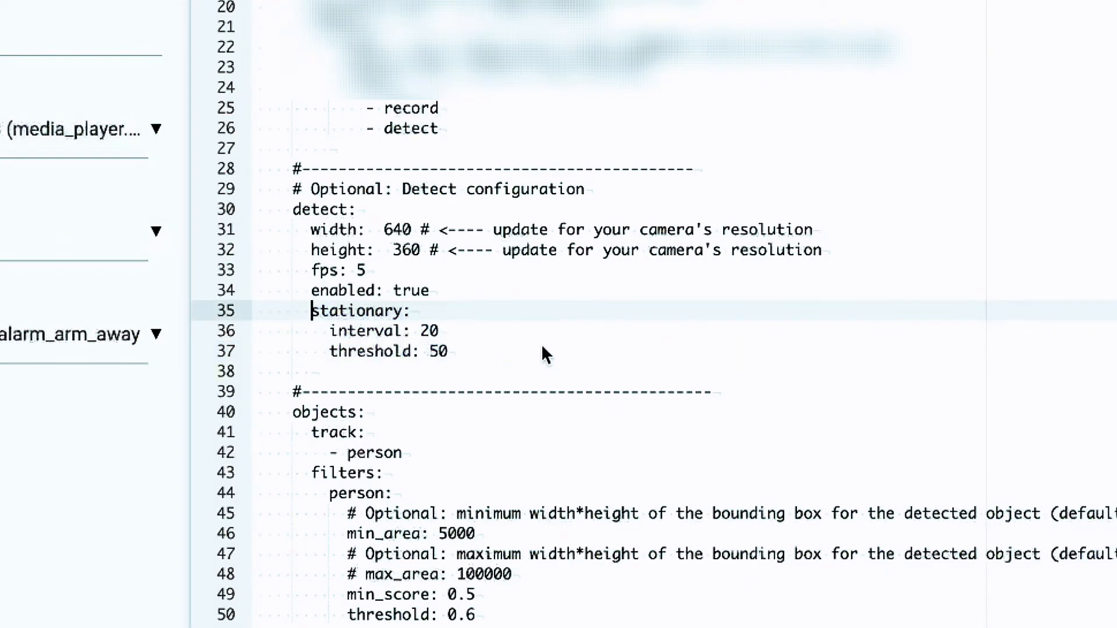
{"action": "type", "text": "#"}
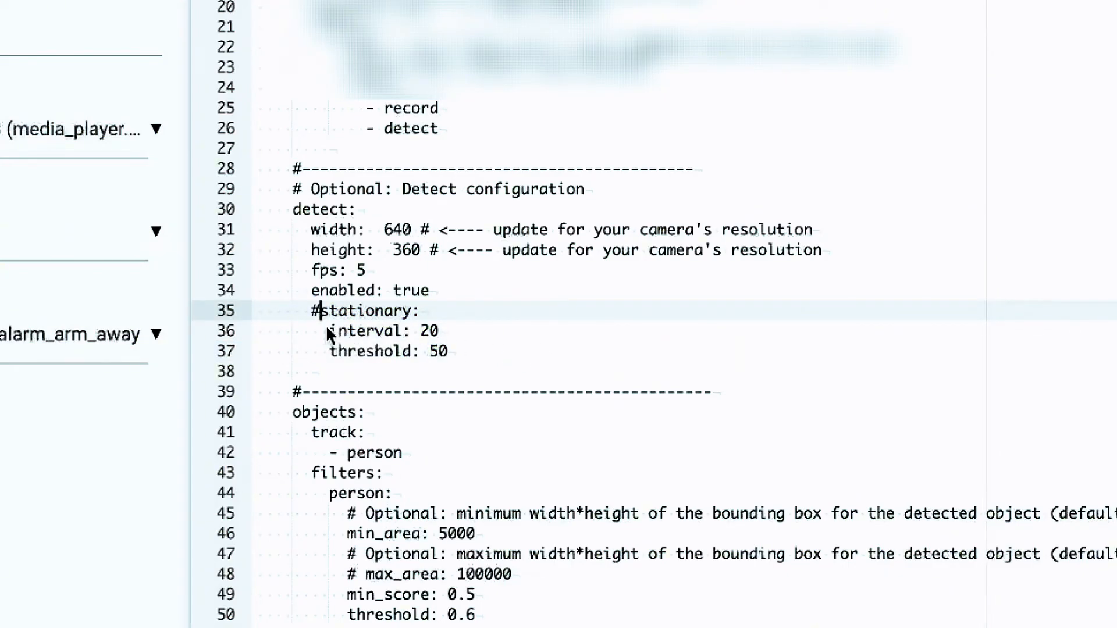
{"action": "left_click", "coordinate": [326, 326]}
{"action": "type", "text": "#"}
{"action": "left_click", "coordinate": [328, 349]}
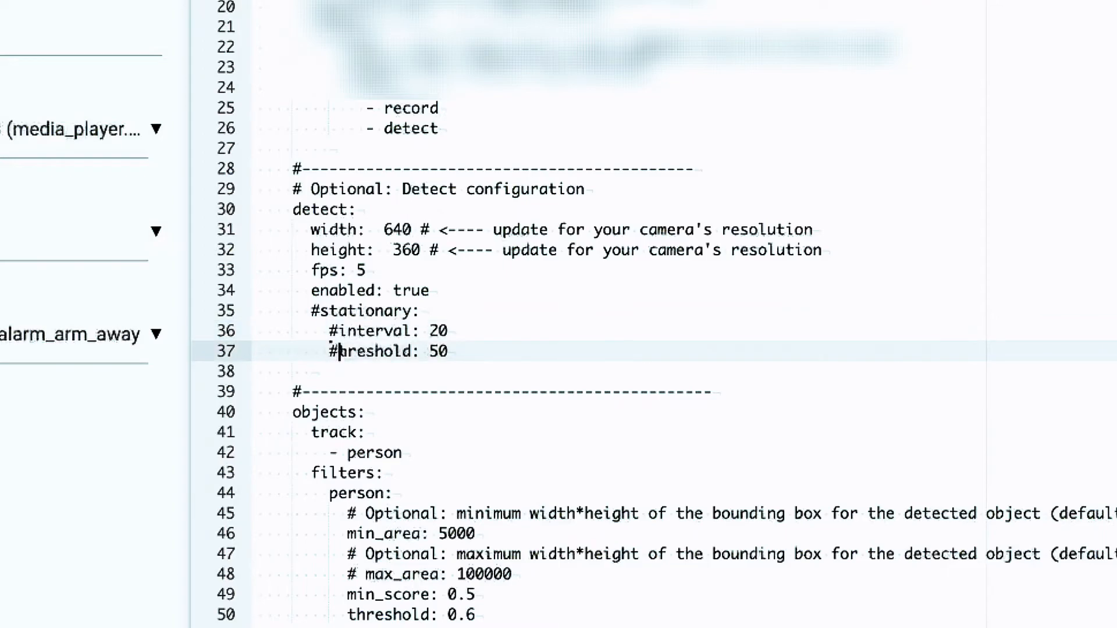
{"action": "type", "text": "#"}
{"action": "left_click", "coordinate": [486, 344]}
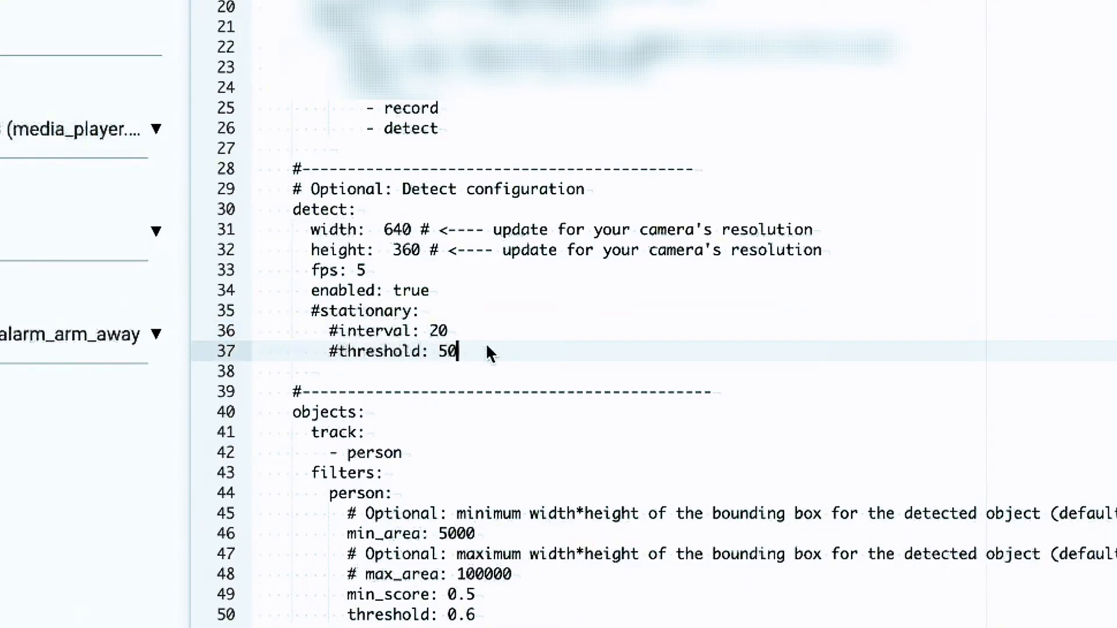
{"action": "left_click", "coordinate": [357, 330]}
Step: Examine the person filter in the objects section, including its area limits, min_score and threshold
{"action": "scroll", "coordinate": [361, 349], "scroll_direction": "down", "scroll_amount": 3}
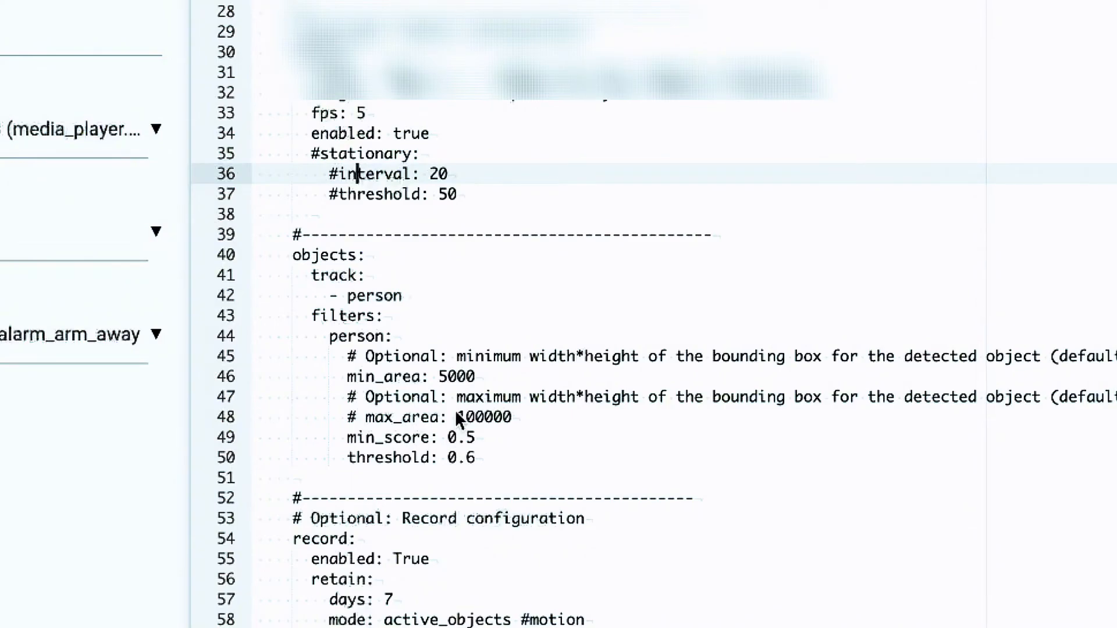
{"action": "left_click_drag", "start_coordinate": [348, 437], "coordinate": [478, 458]}
{"action": "left_click", "coordinate": [430, 436]}
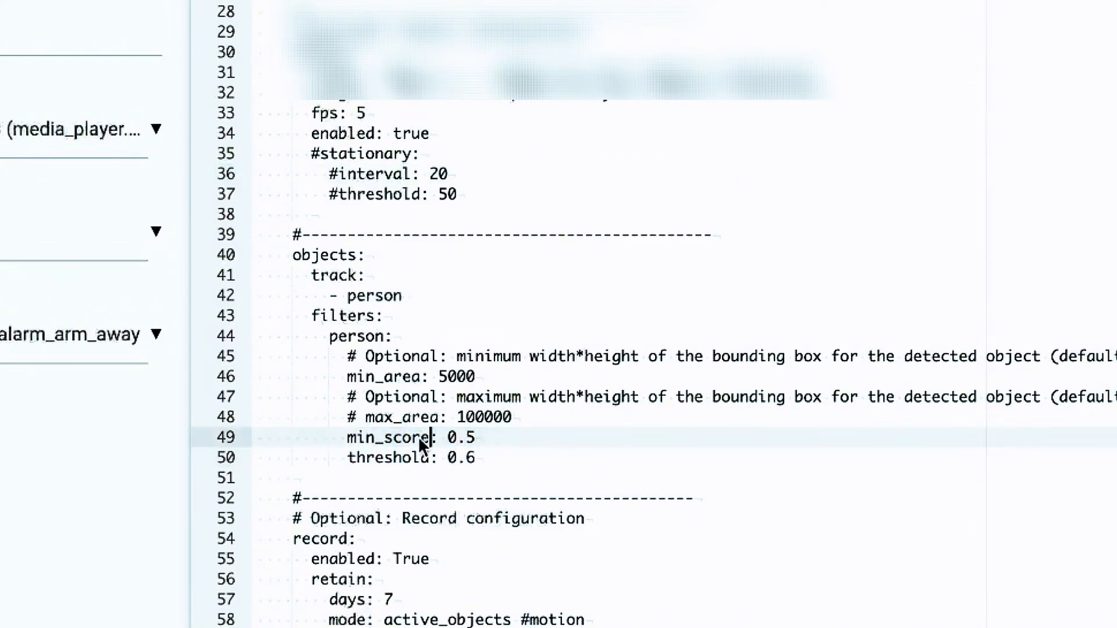
{"action": "left_click_drag", "start_coordinate": [448, 436], "coordinate": [477, 437]}
{"action": "left_click", "coordinate": [486, 436]}
{"action": "scroll", "coordinate": [374, 440], "scroll_direction": "down", "scroll_amount": 1}
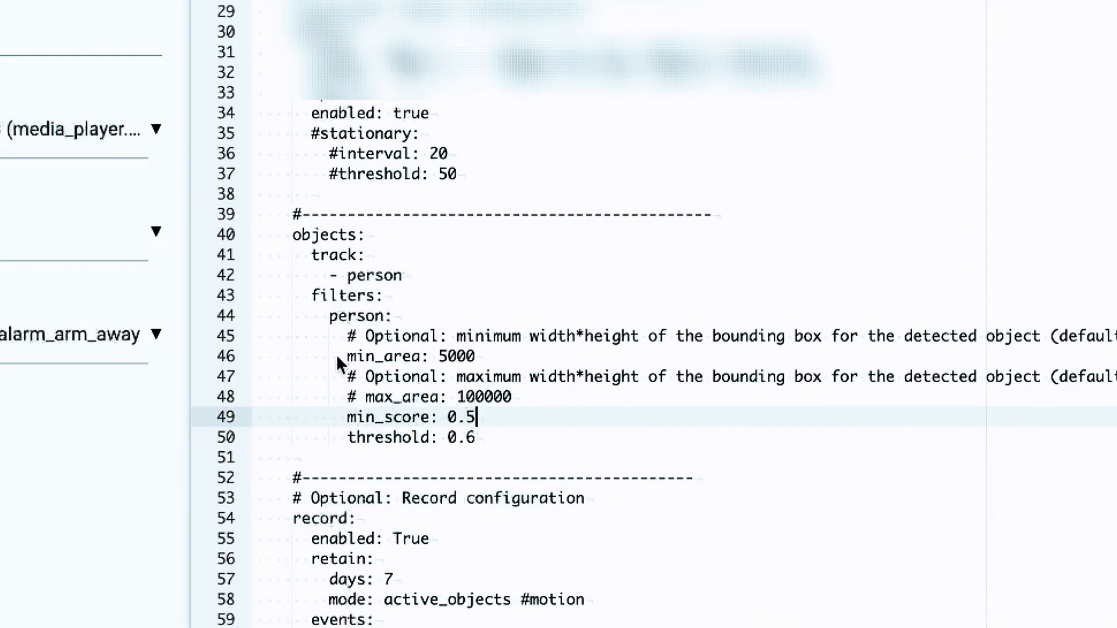
{"action": "left_click_drag", "start_coordinate": [480, 437], "coordinate": [327, 313]}
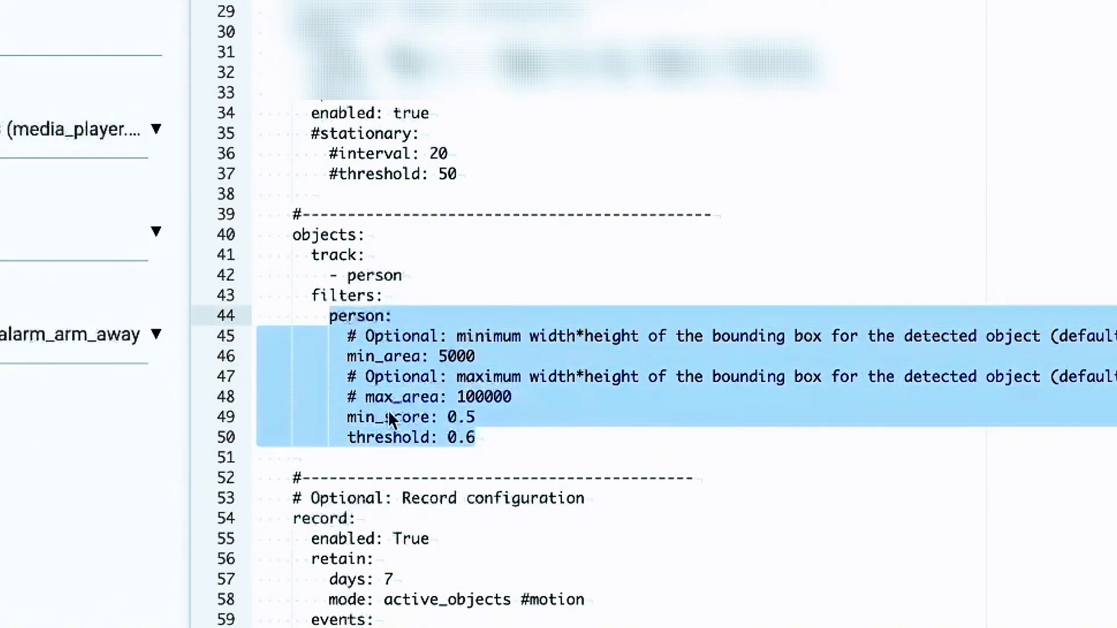
Step: Review the record configuration, including its retain mode, event capture settings and the optional per-object retention days
{"action": "scroll", "coordinate": [388, 409], "scroll_direction": "down", "scroll_amount": 4}
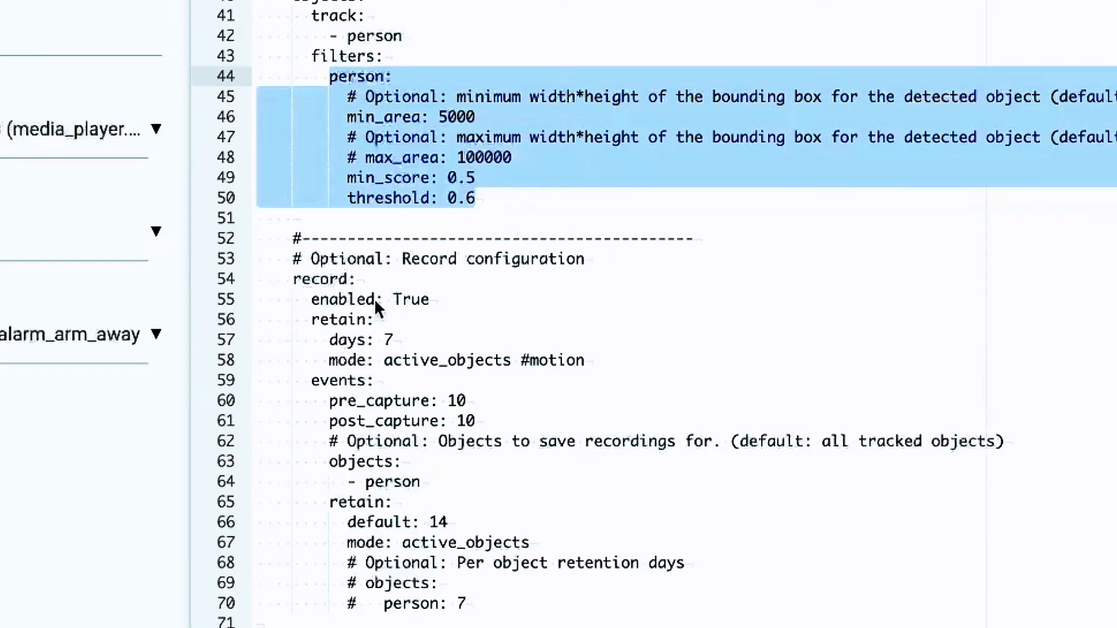
{"action": "left_click_drag", "start_coordinate": [291, 279], "coordinate": [438, 297]}
{"action": "left_click", "coordinate": [370, 337]}
{"action": "left_click_drag", "start_coordinate": [312, 319], "coordinate": [512, 365]}
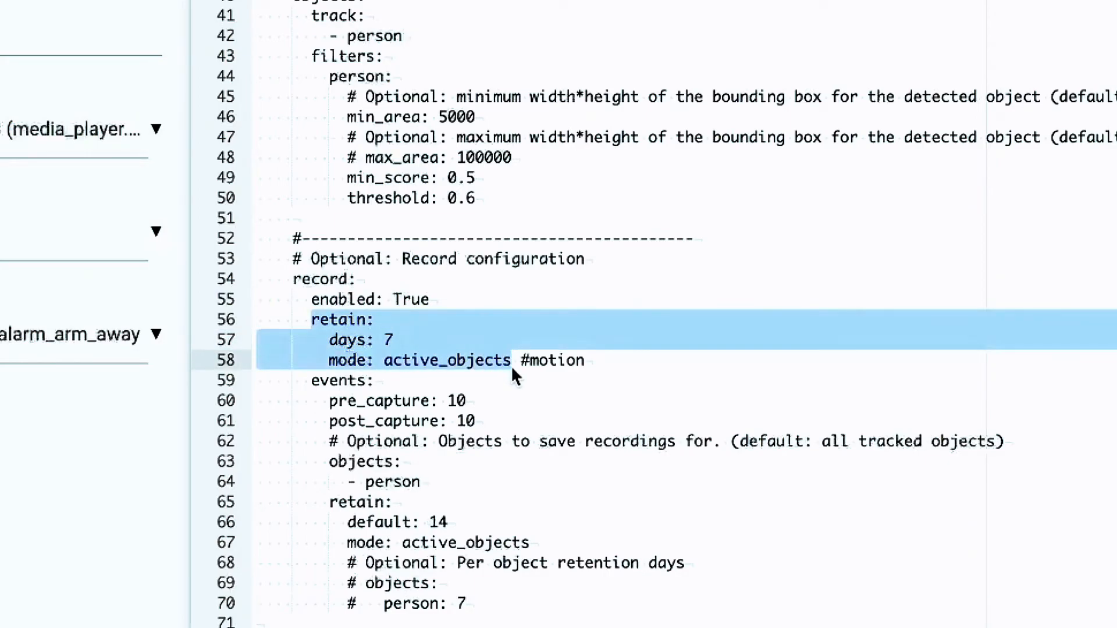
{"action": "left_click", "coordinate": [389, 365]}
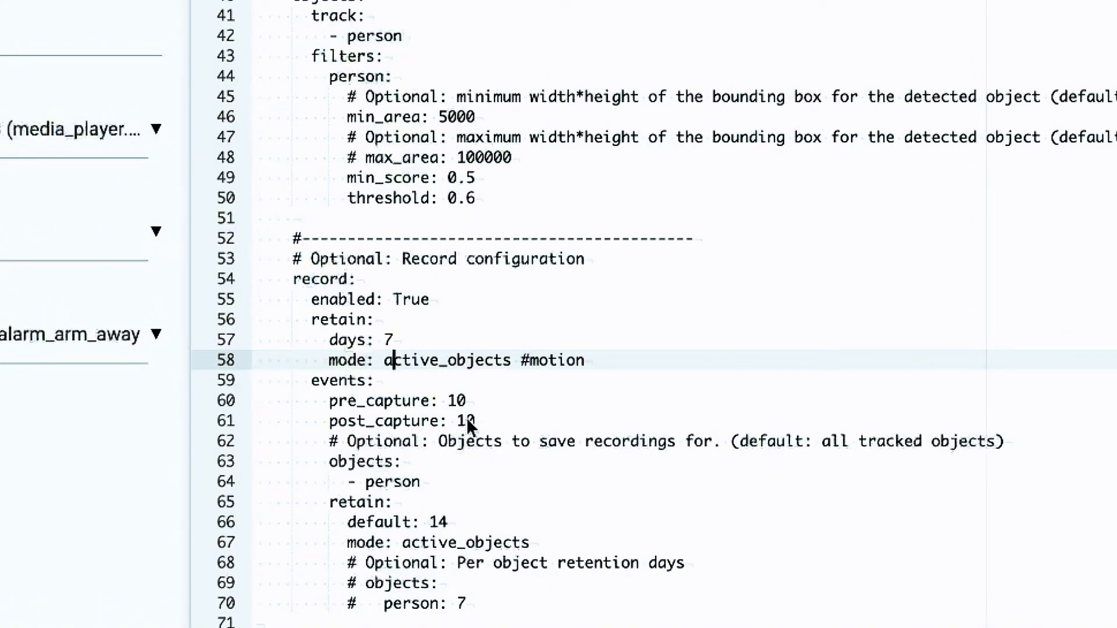
{"action": "scroll", "coordinate": [389, 444], "scroll_direction": "down", "scroll_amount": 3}
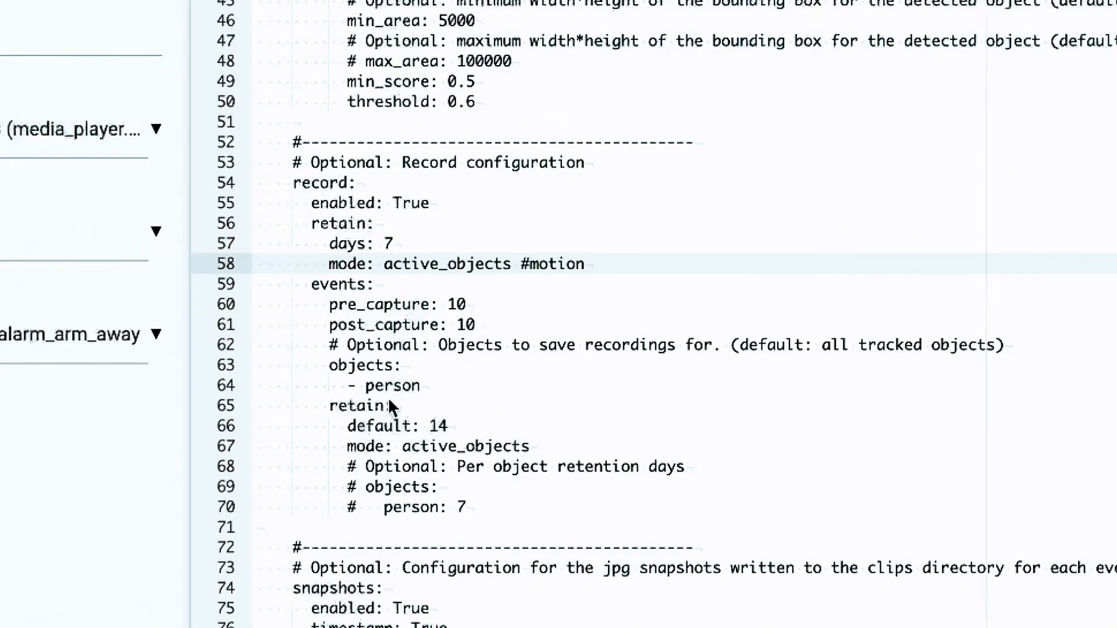
{"action": "scroll", "coordinate": [402, 391], "scroll_direction": "down", "scroll_amount": 2}
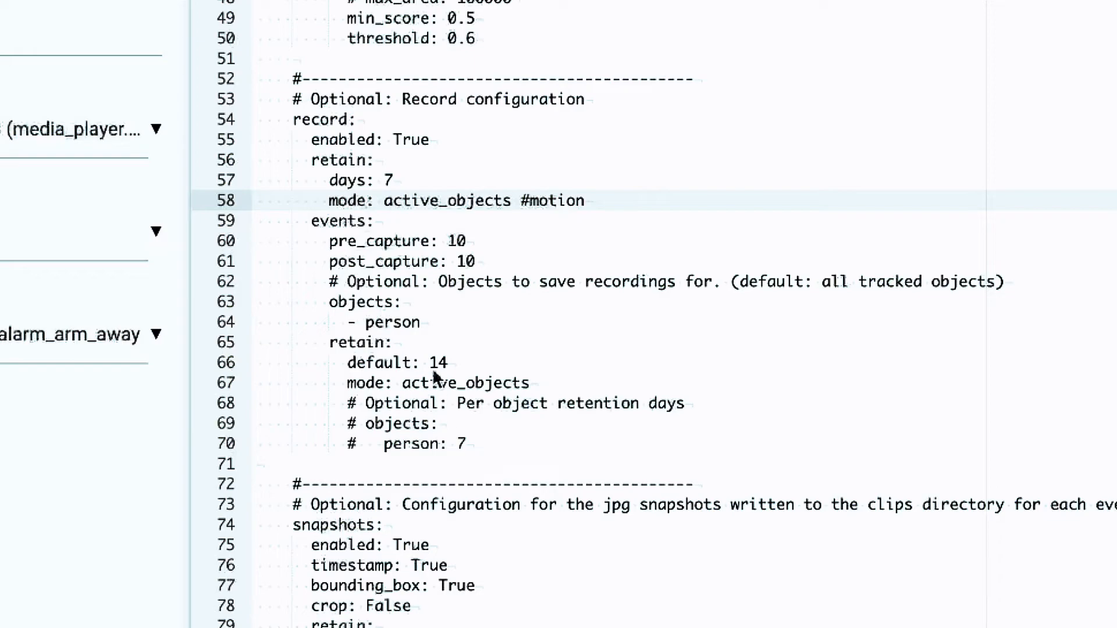
{"action": "left_click_drag", "start_coordinate": [367, 404], "coordinate": [457, 443]}
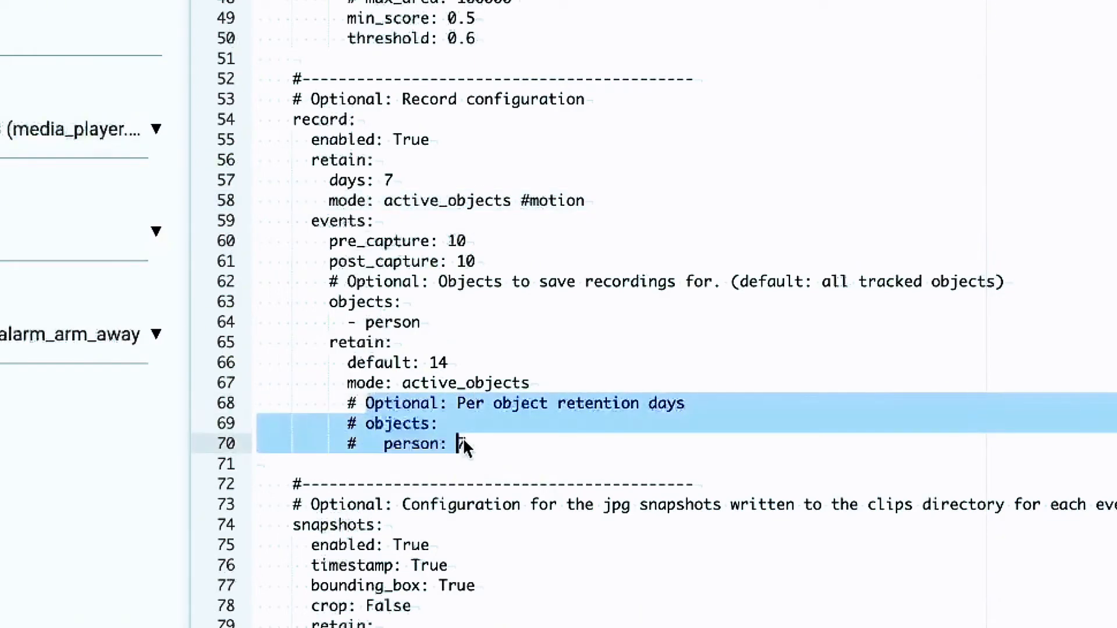
{"action": "left_click", "coordinate": [401, 427]}
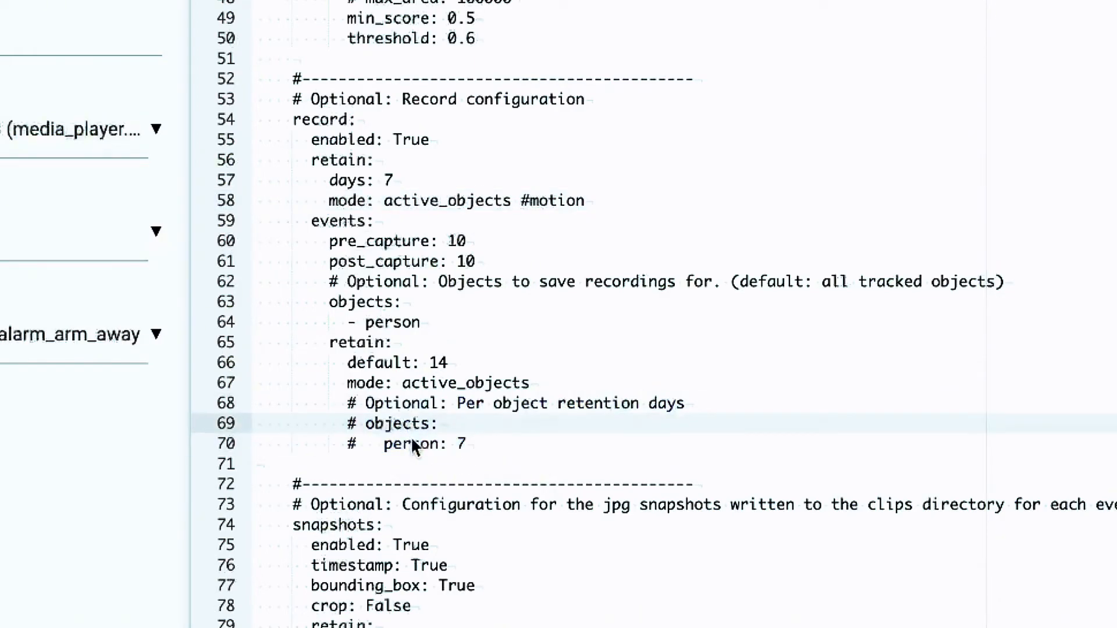
{"action": "left_click", "coordinate": [411, 443]}
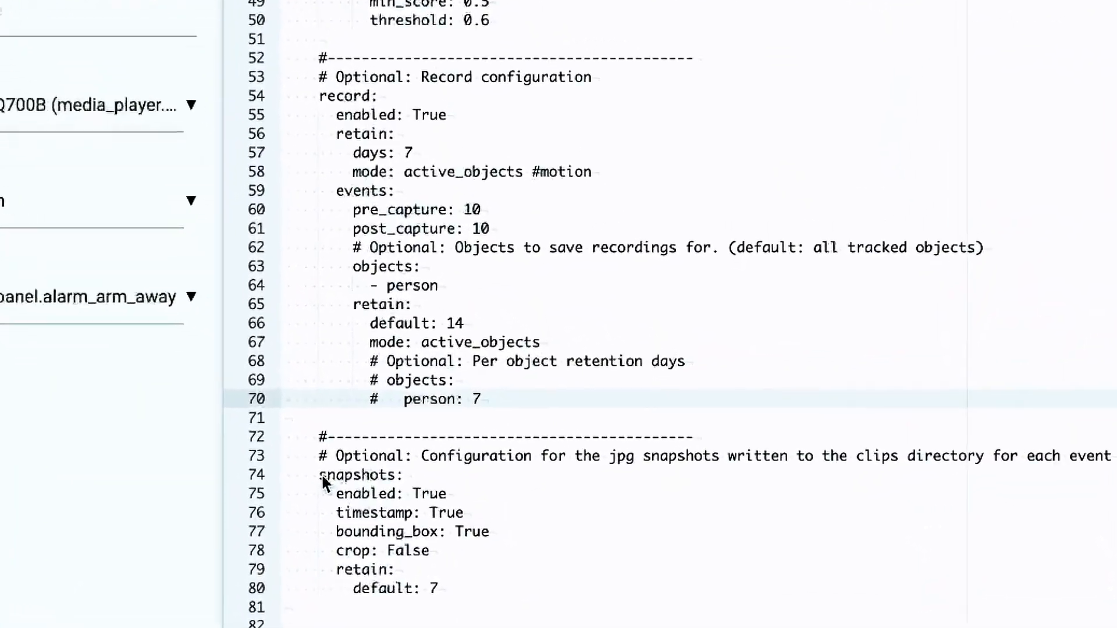
Step: Review the snapshots configuration, including its timestamp, bounding_box, crop and retain options, alongside the record section
{"action": "double_click", "coordinate": [373, 527]}
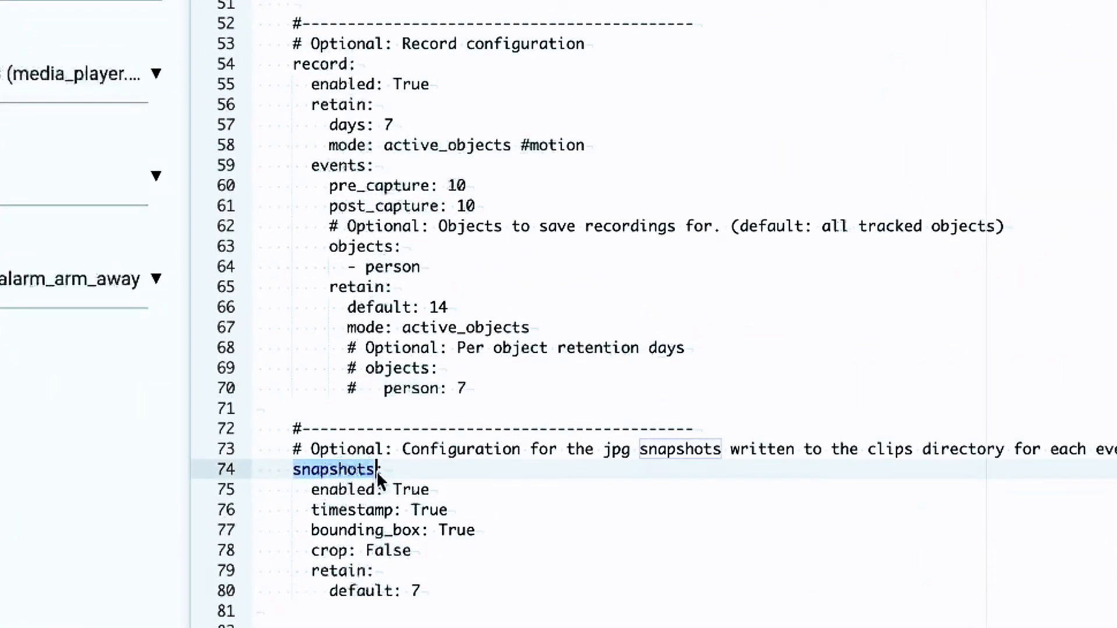
{"action": "left_click", "coordinate": [348, 510]}
{"action": "left_click_drag", "start_coordinate": [296, 64], "coordinate": [420, 228]}
{"action": "left_click", "coordinate": [368, 472]}
{"action": "left_click_drag", "start_coordinate": [320, 470], "coordinate": [415, 534]}
{"action": "left_click", "coordinate": [444, 563]}
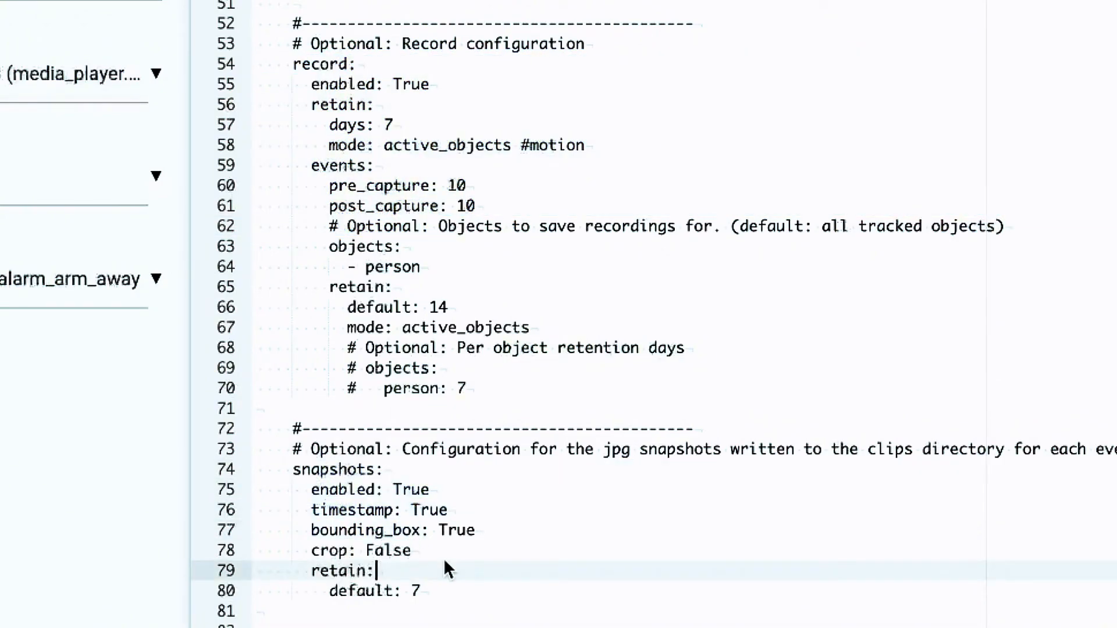
{"action": "left_click", "coordinate": [349, 509]}
{"action": "double_click", "coordinate": [347, 509]}
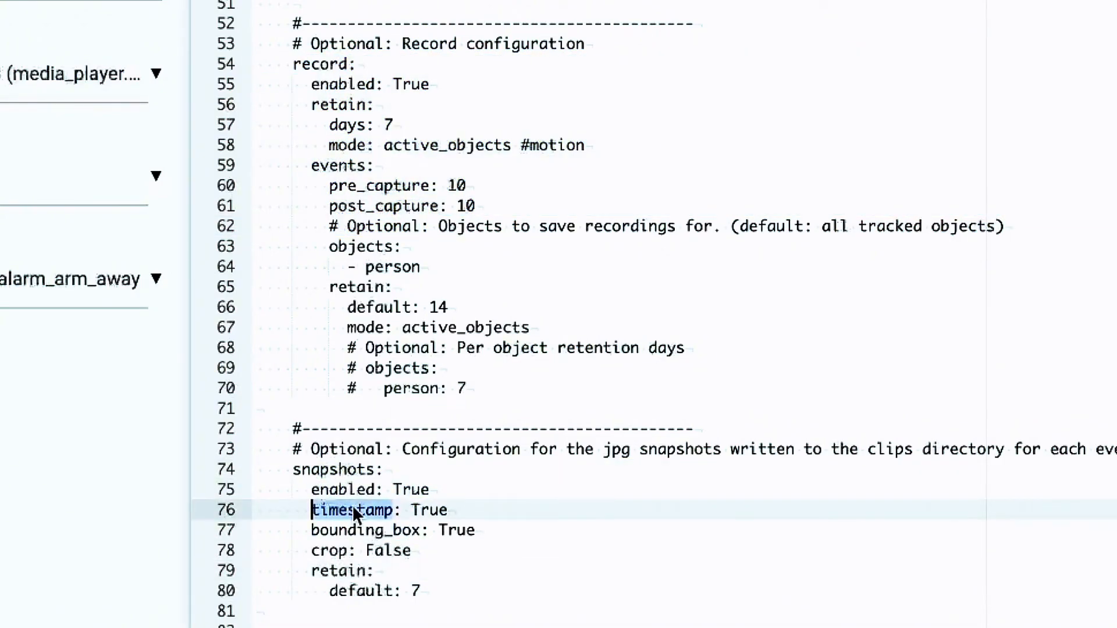
{"action": "double_click", "coordinate": [425, 510]}
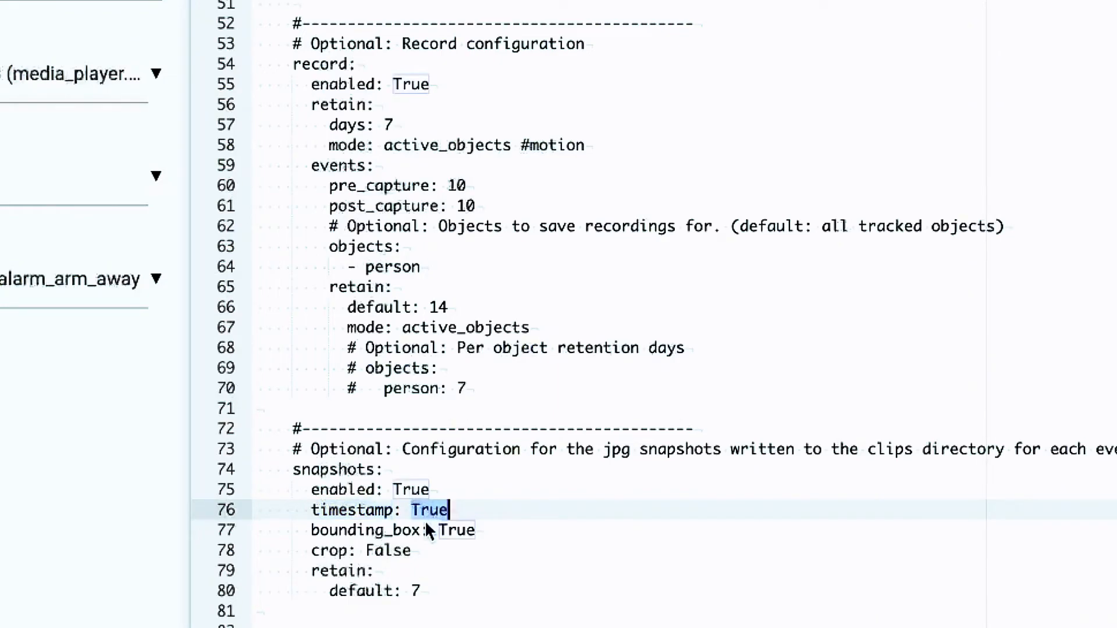
{"action": "left_click", "coordinate": [426, 524]}
{"action": "double_click", "coordinate": [376, 547]}
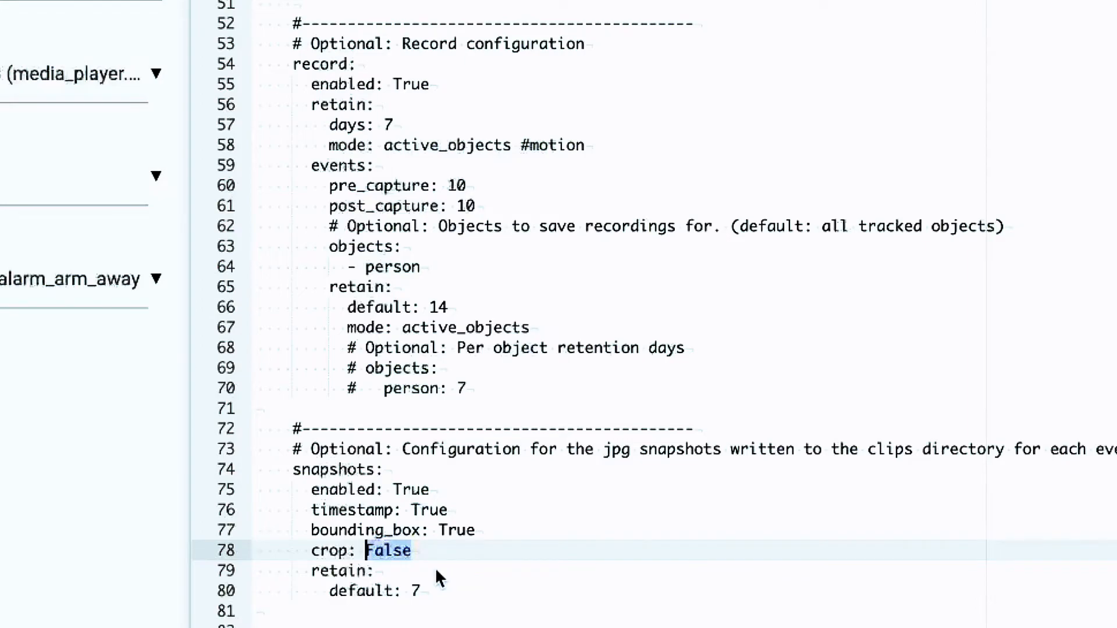
Step: Check the bounding_box value and the default retention period in the snapshots configuration
{"action": "left_click", "coordinate": [356, 532]}
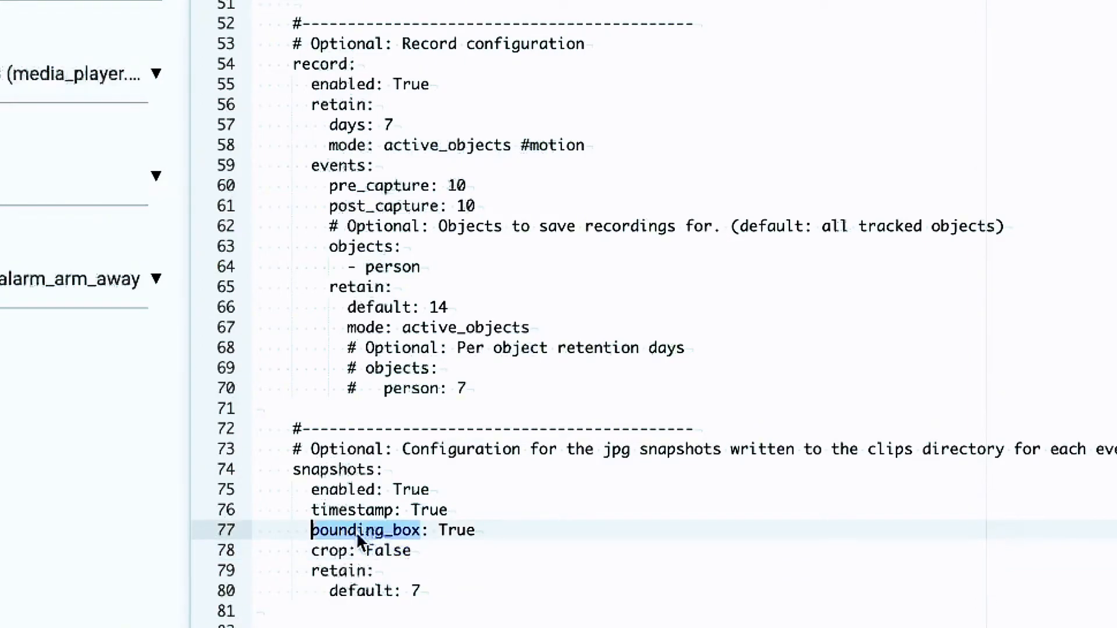
{"action": "double_click", "coordinate": [460, 531]}
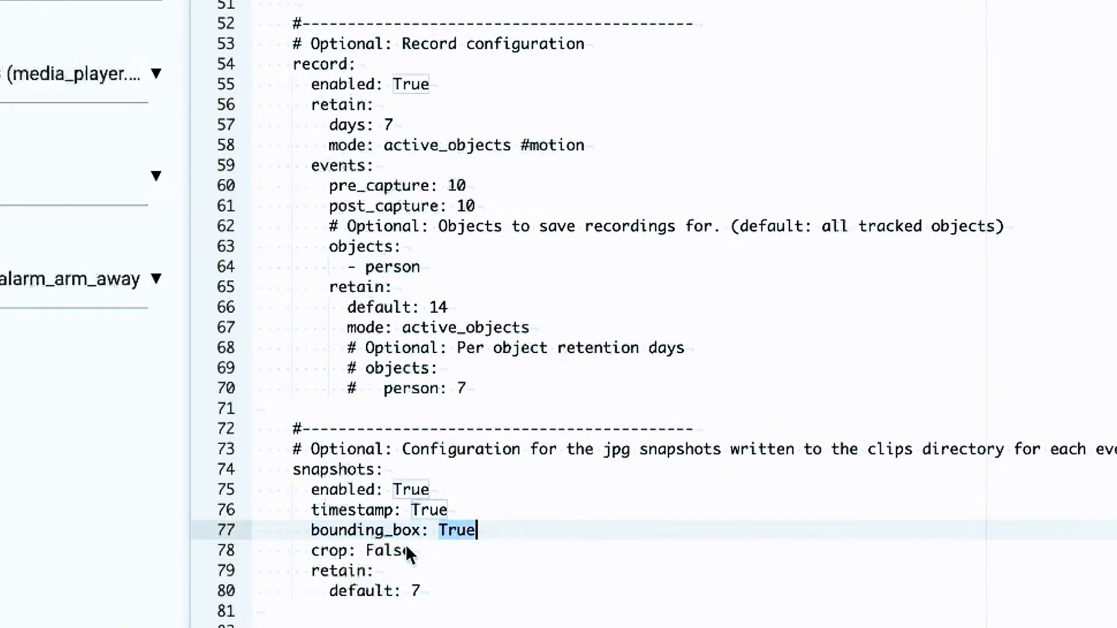
{"action": "left_click", "coordinate": [427, 588]}
{"action": "left_click", "coordinate": [310, 571], "text": "shift"}
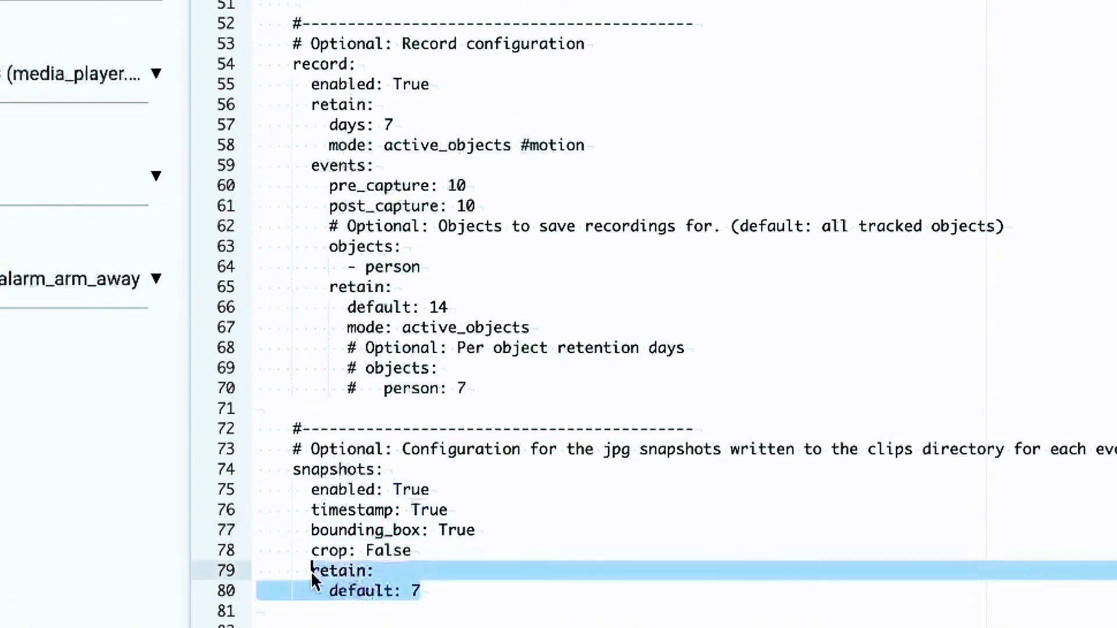
Step: Save the frigate.yml configuration file
{"action": "left_click", "coordinate": [491, 510]}
{"action": "scroll", "coordinate": [492, 512], "scroll_direction": "up", "scroll_amount": 5}
{"action": "scroll", "coordinate": [491, 505], "scroll_direction": "up", "scroll_amount": 3}
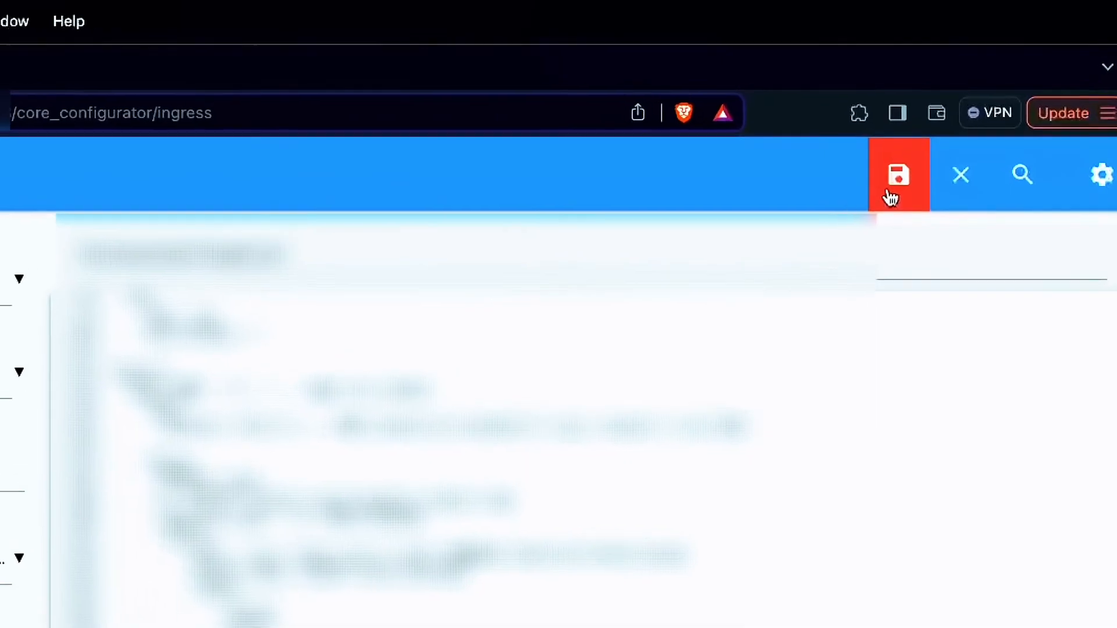
{"action": "left_click", "coordinate": [909, 100]}
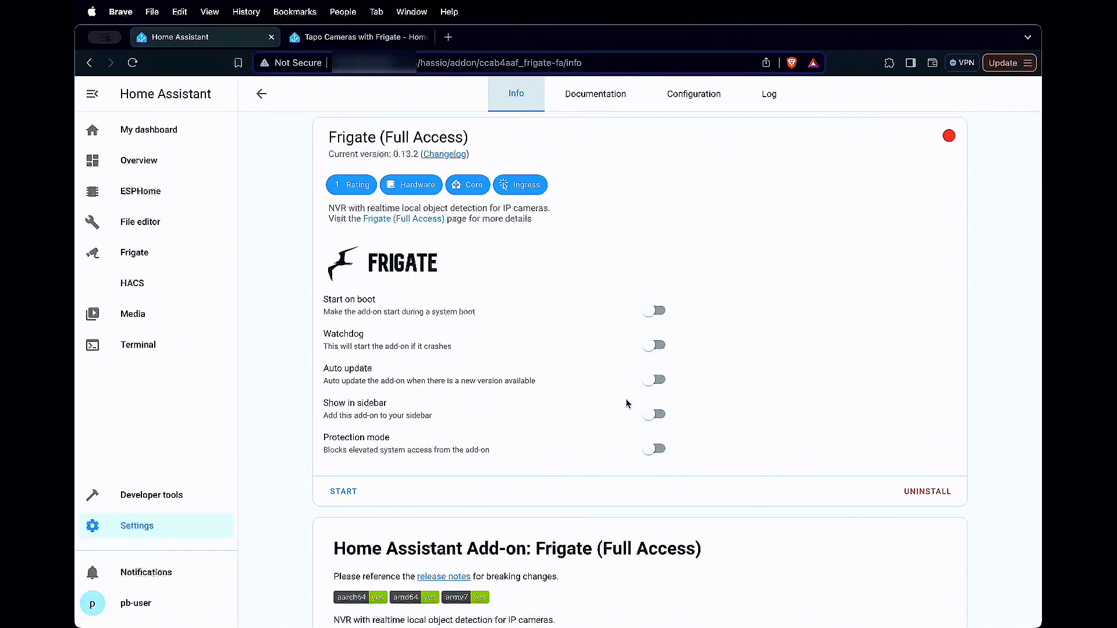
Step: Enable Watchdog, Auto update, Show in sidebar and Protection mode for the Frigate add-on, leave Start on boot off, and start it
{"action": "left_click", "coordinate": [657, 382]}
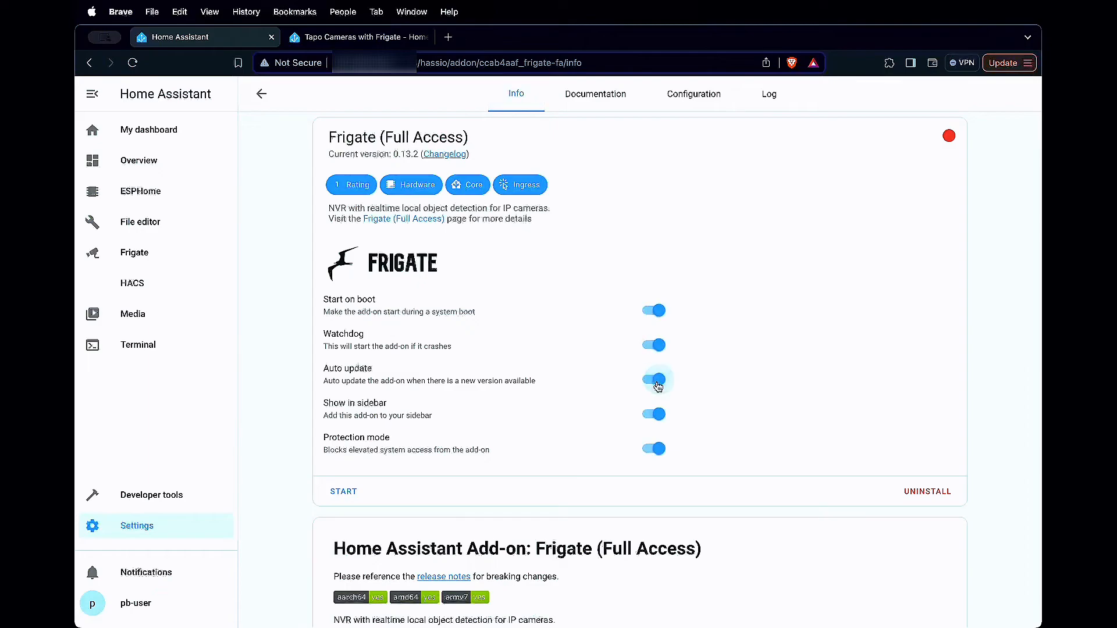
{"action": "left_click", "coordinate": [654, 318]}
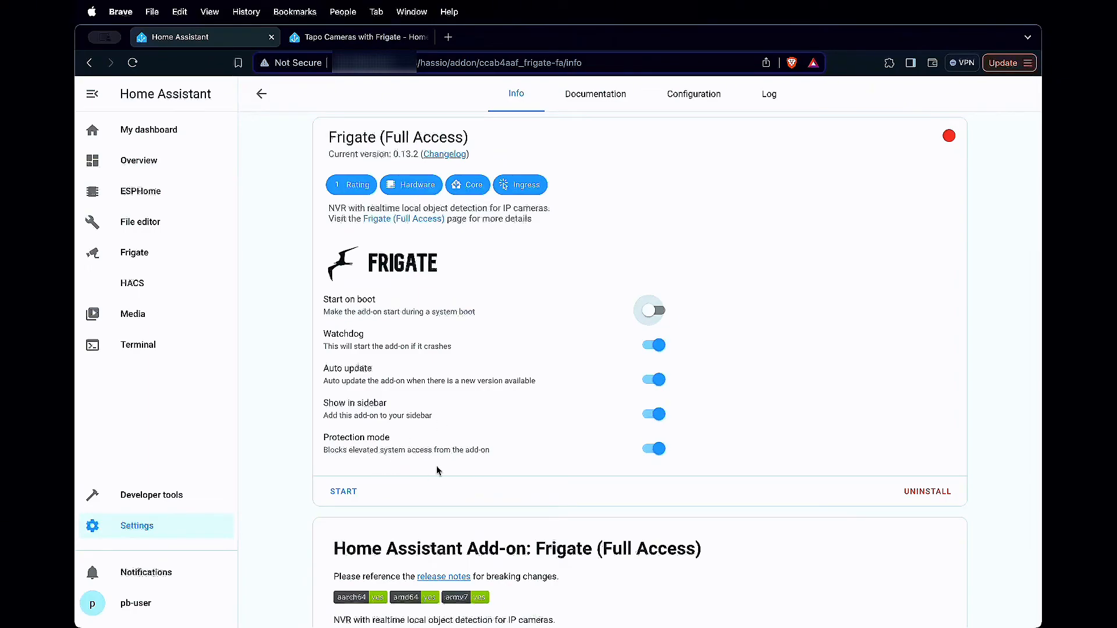
{"action": "left_click", "coordinate": [350, 494]}
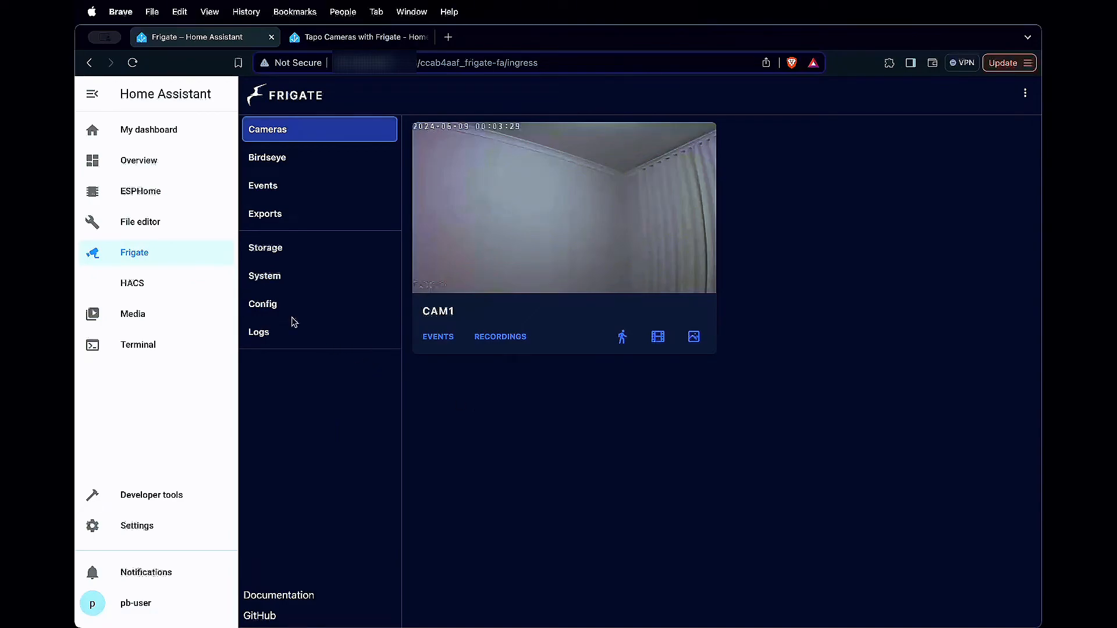
Step: Look through Frigate's configuration and events pages, ending on the camera overview
{"action": "left_click", "coordinate": [273, 309]}
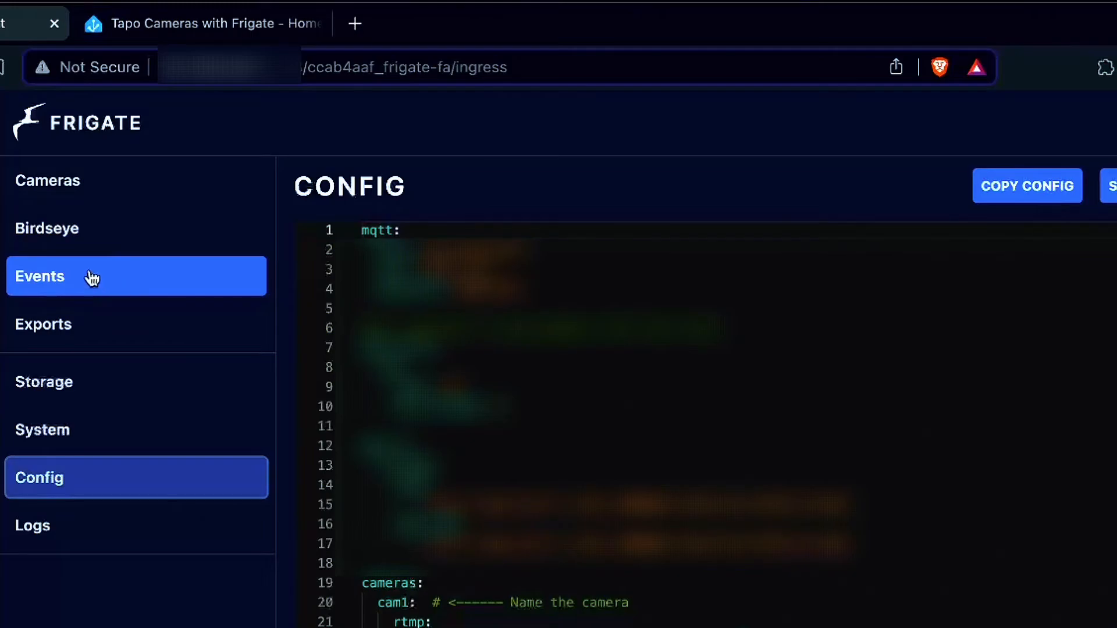
{"action": "left_click", "coordinate": [94, 285]}
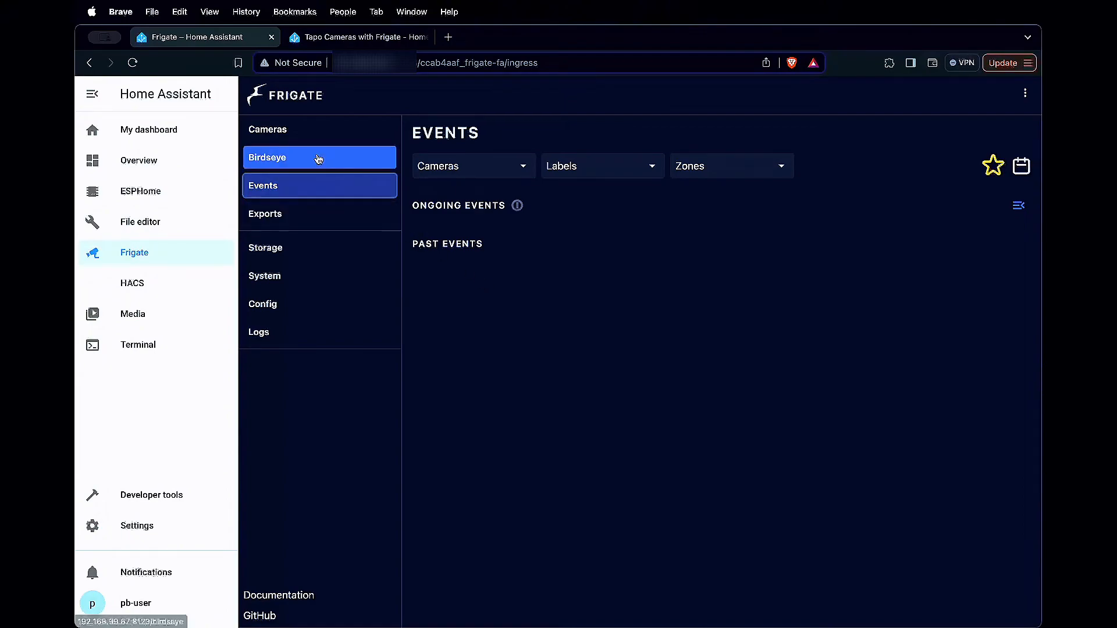
{"action": "left_click", "coordinate": [357, 141]}
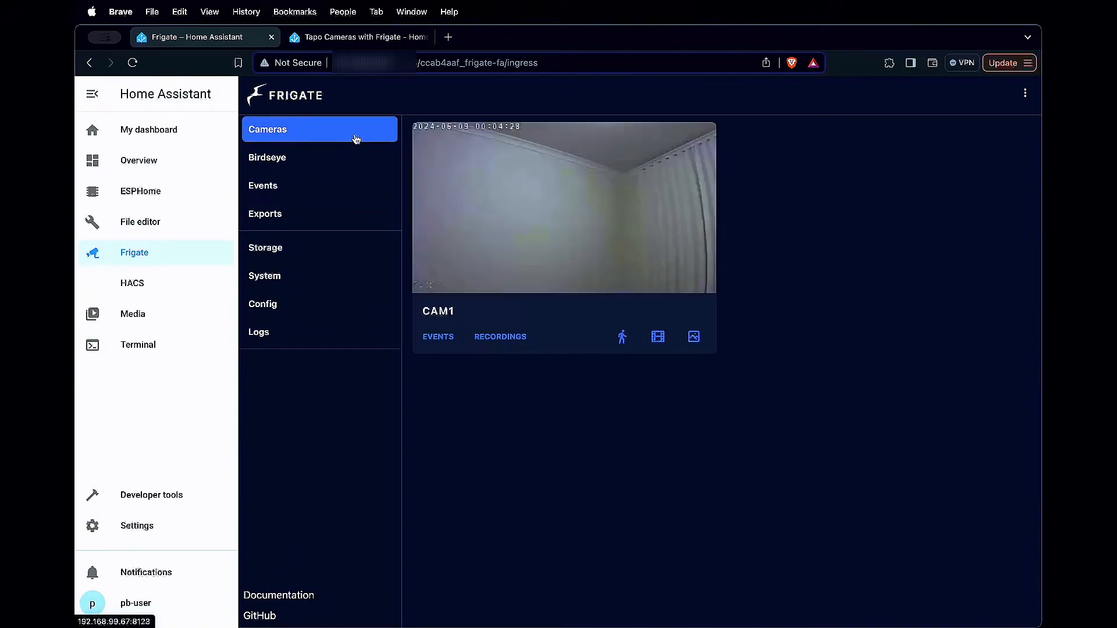
Step: Open the debug view of cam1, show its options and enable the bounding box overlay
{"action": "left_click", "coordinate": [626, 265]}
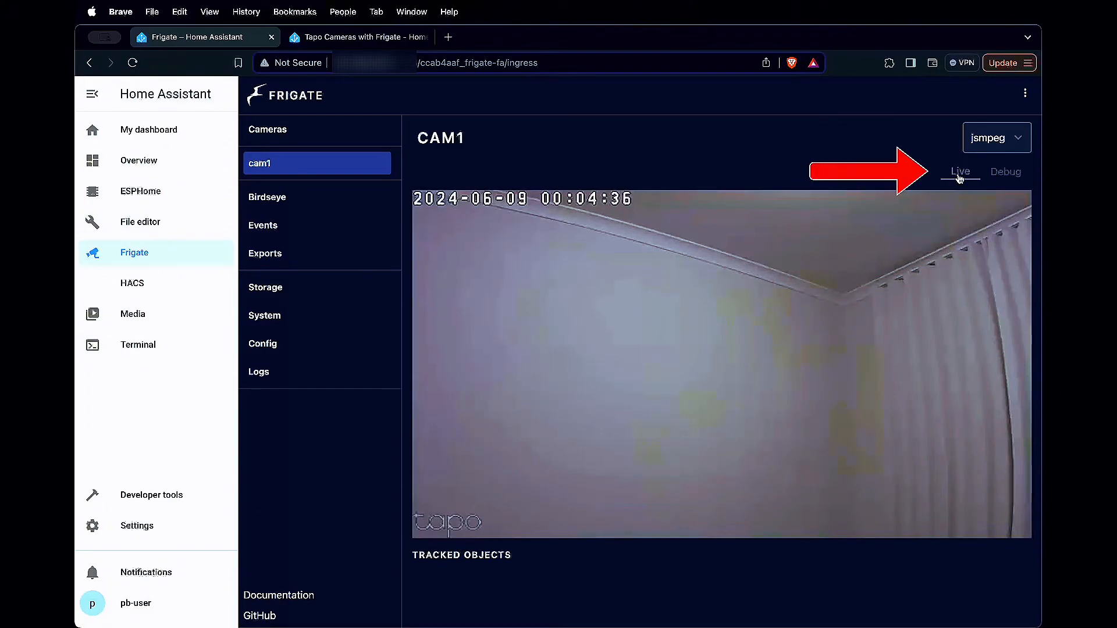
{"action": "left_click", "coordinate": [1007, 175]}
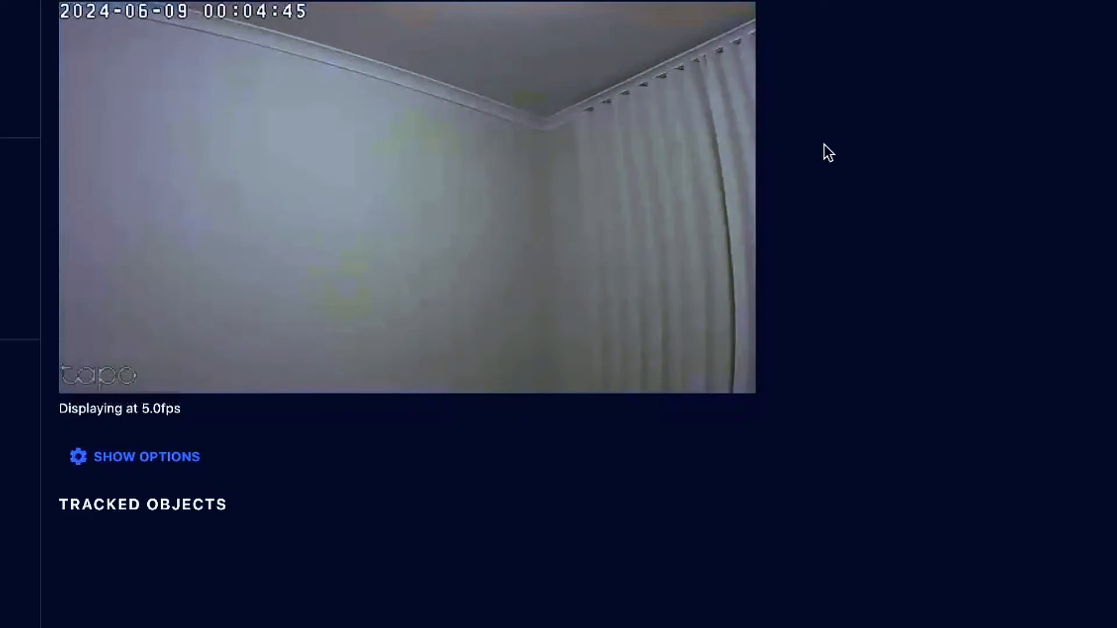
{"action": "left_click", "coordinate": [153, 465]}
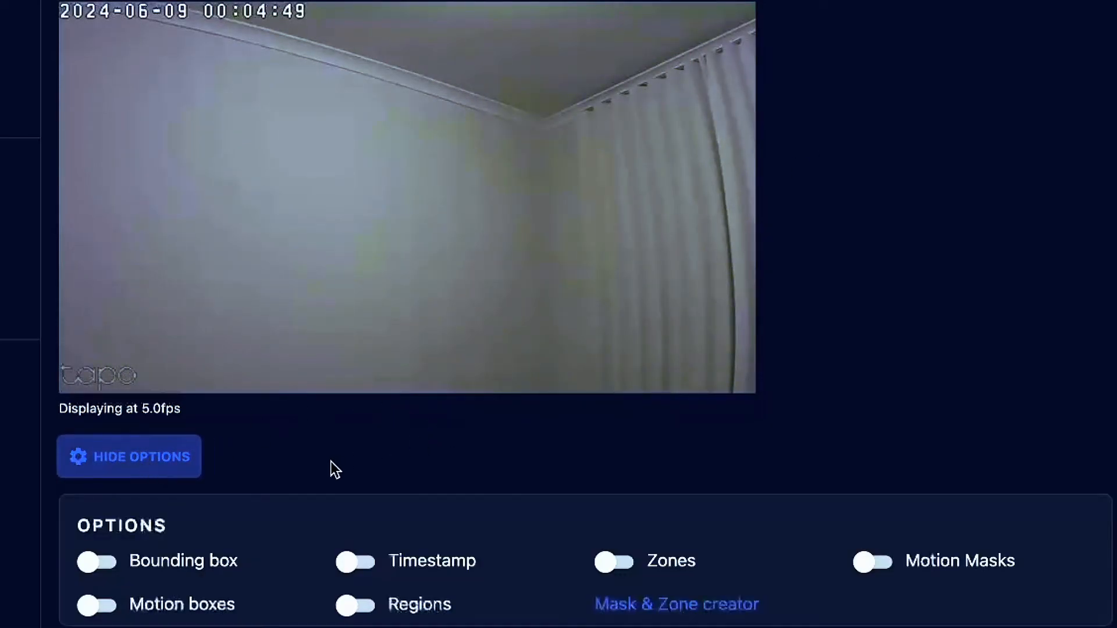
{"action": "left_click", "coordinate": [113, 564]}
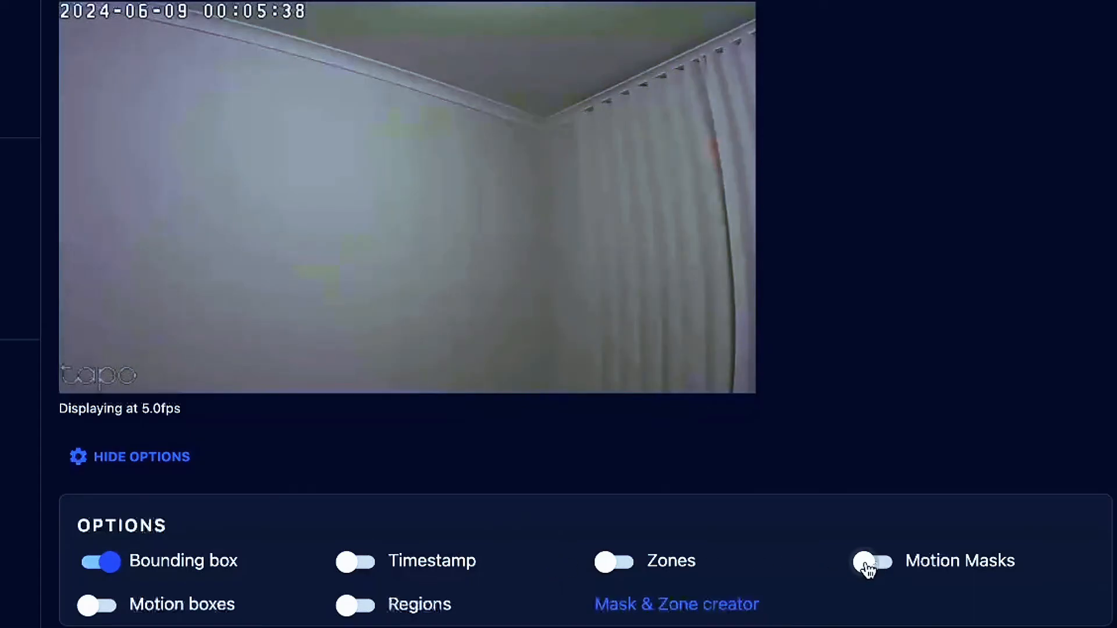
Step: Draw a four-point motion mask about 228 by 23 pixels over the timestamp in cam1's mask and zone creator
{"action": "left_click", "coordinate": [723, 606]}
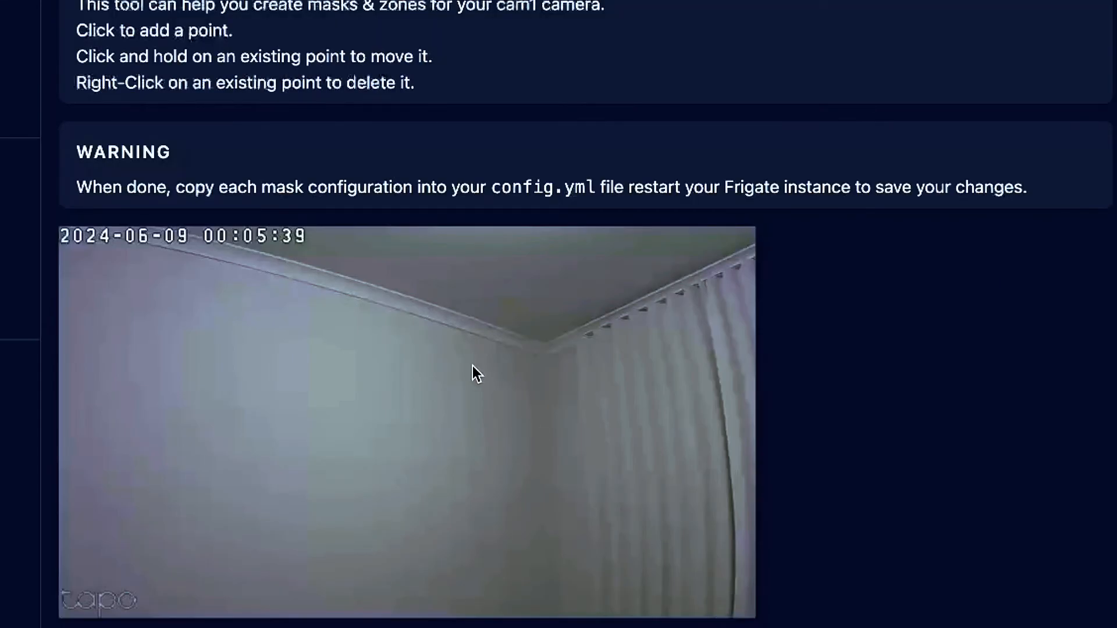
{"action": "scroll", "coordinate": [472, 372], "scroll_direction": "down", "scroll_amount": 5}
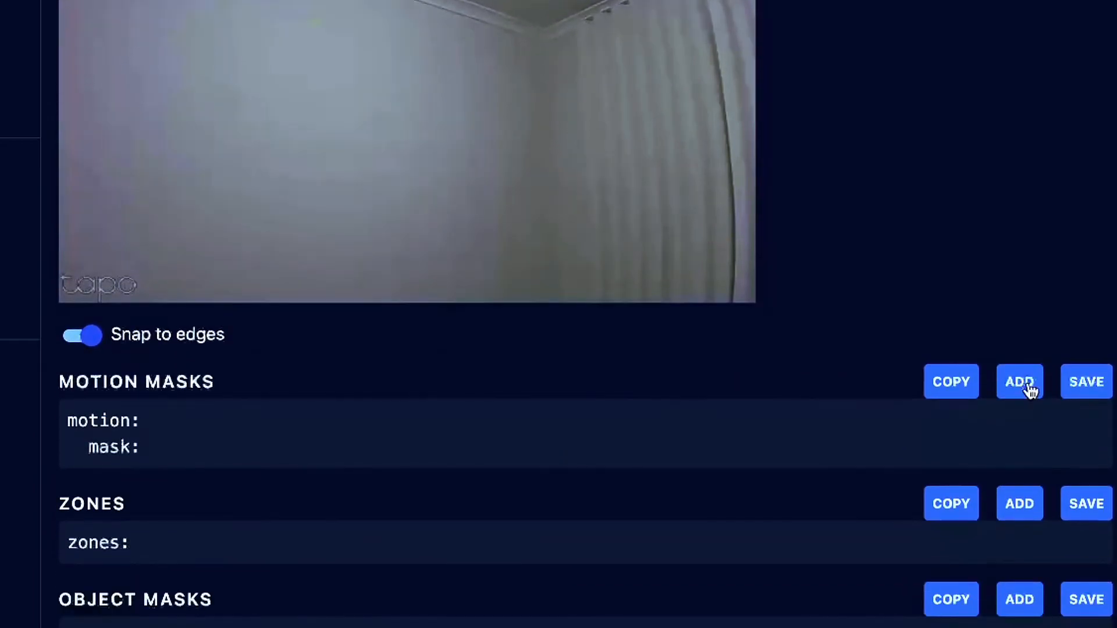
{"action": "left_click", "coordinate": [1029, 385]}
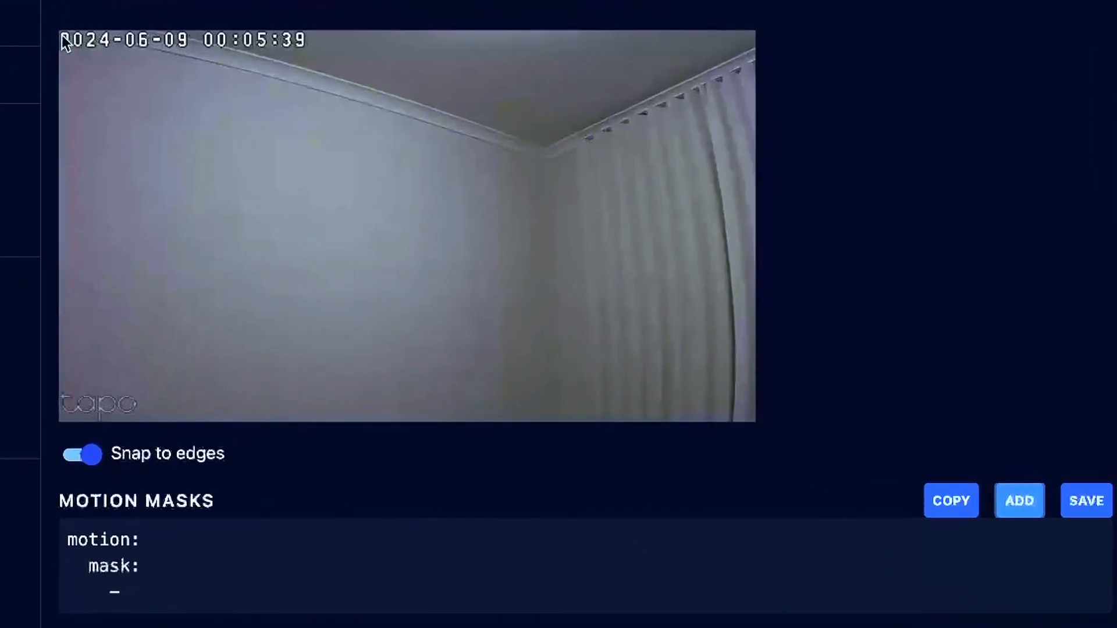
{"action": "left_click", "coordinate": [62, 38]}
{"action": "left_click", "coordinate": [123, 42]}
{"action": "left_click", "coordinate": [58, 34]}
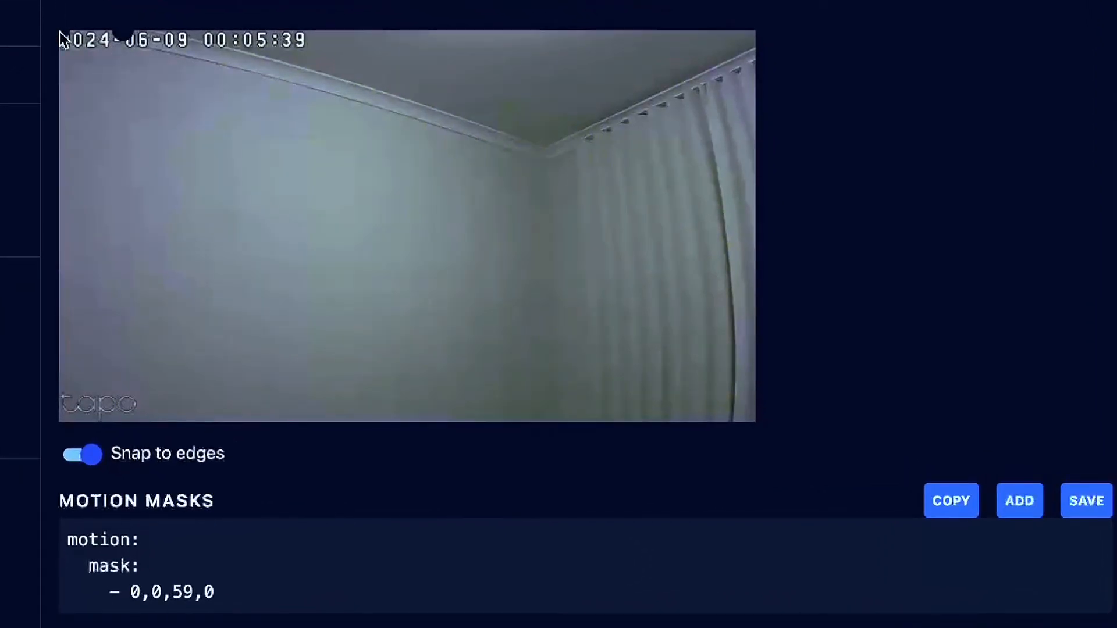
{"action": "left_click_drag", "start_coordinate": [124, 41], "coordinate": [305, 36]}
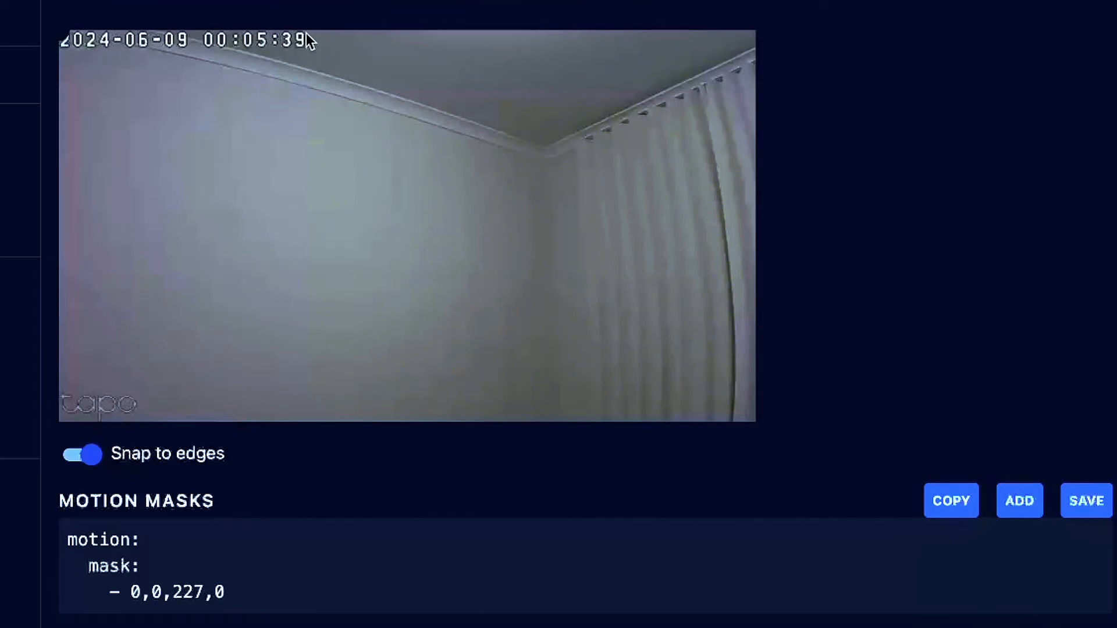
{"action": "left_click", "coordinate": [306, 52]}
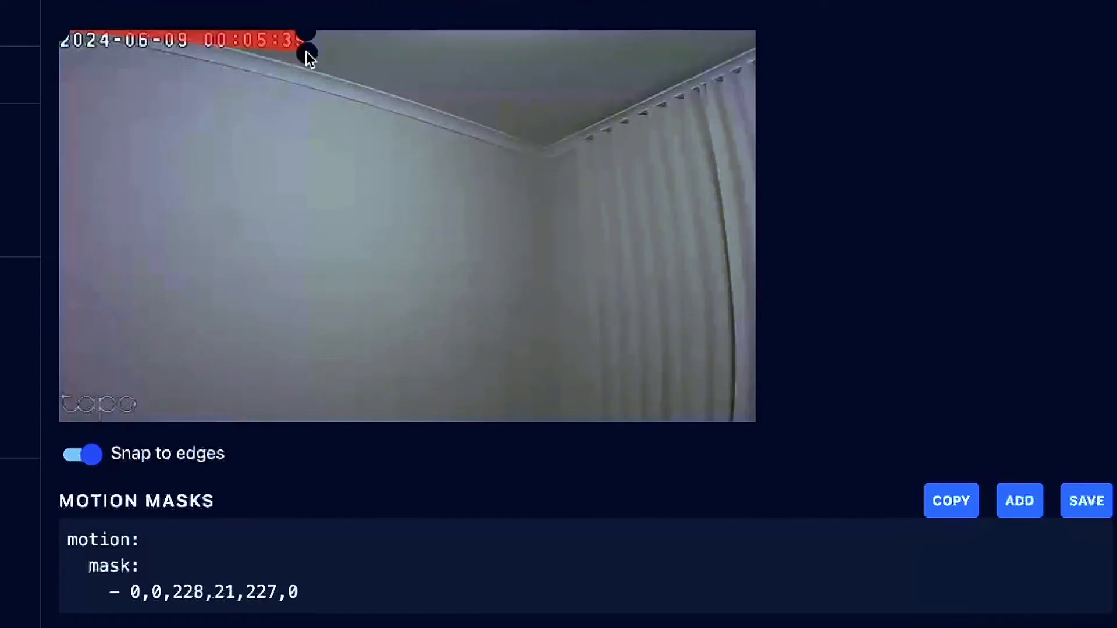
{"action": "left_click", "coordinate": [66, 55]}
{"action": "mouse_move", "coordinate": [901, 535]}
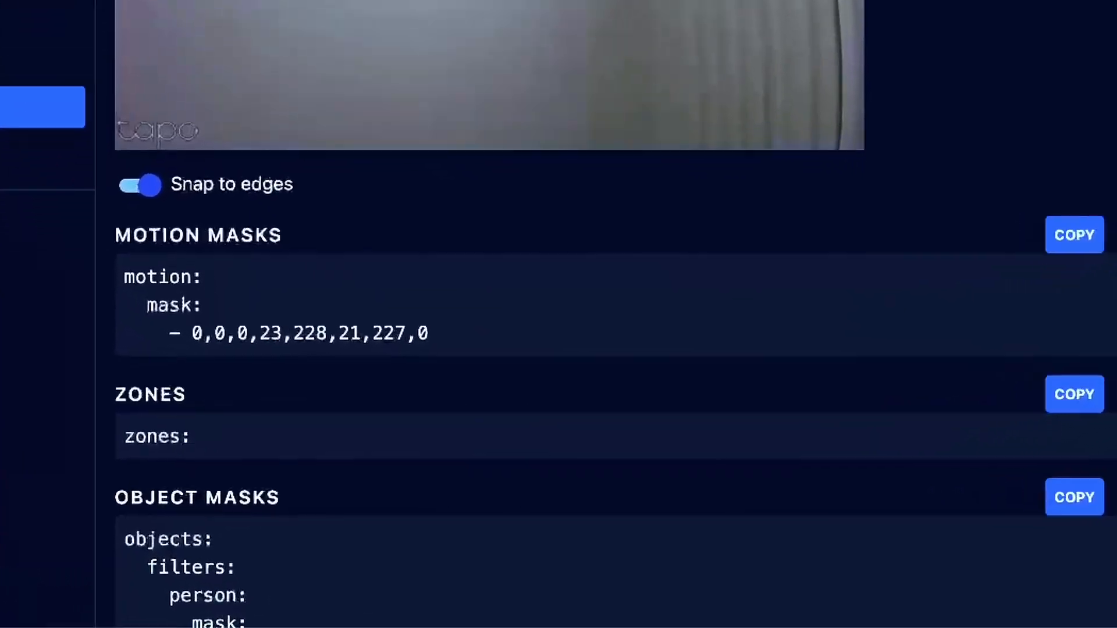
Step: Add the motion mask block with coordinates 0,0,0,23,228,21,227,0 below the snapshots section of the Frigate config and indent it one level
{"action": "left_click", "coordinate": [315, 349]}
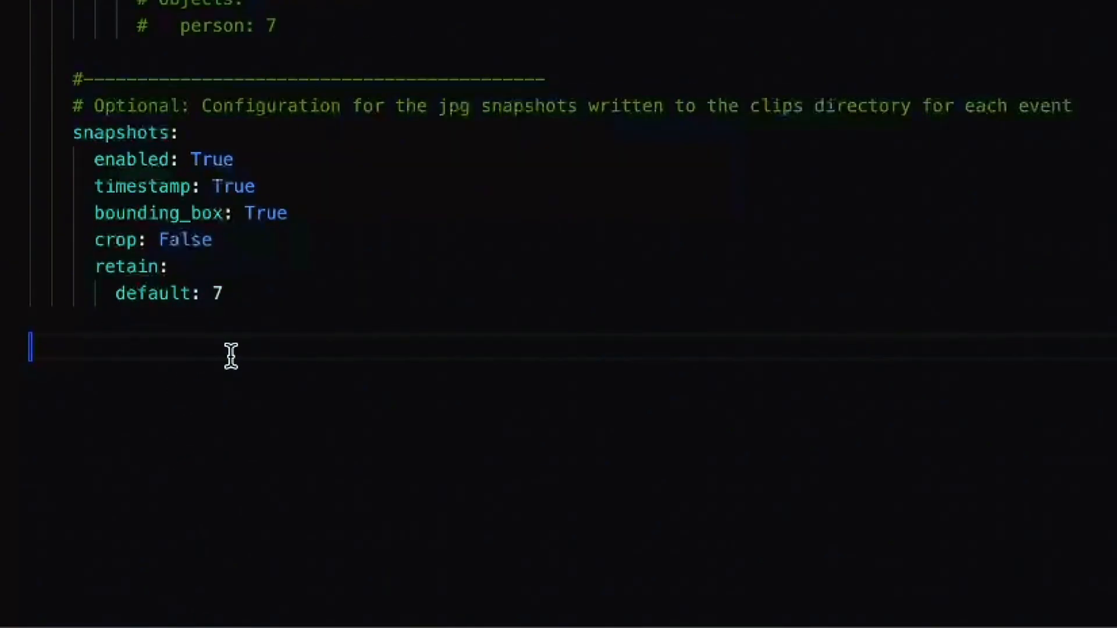
{"action": "type", "text": "motion:       mask:         - 0,0,0,23,228,21,227,0"}
{"action": "left_click", "coordinate": [51, 347]}
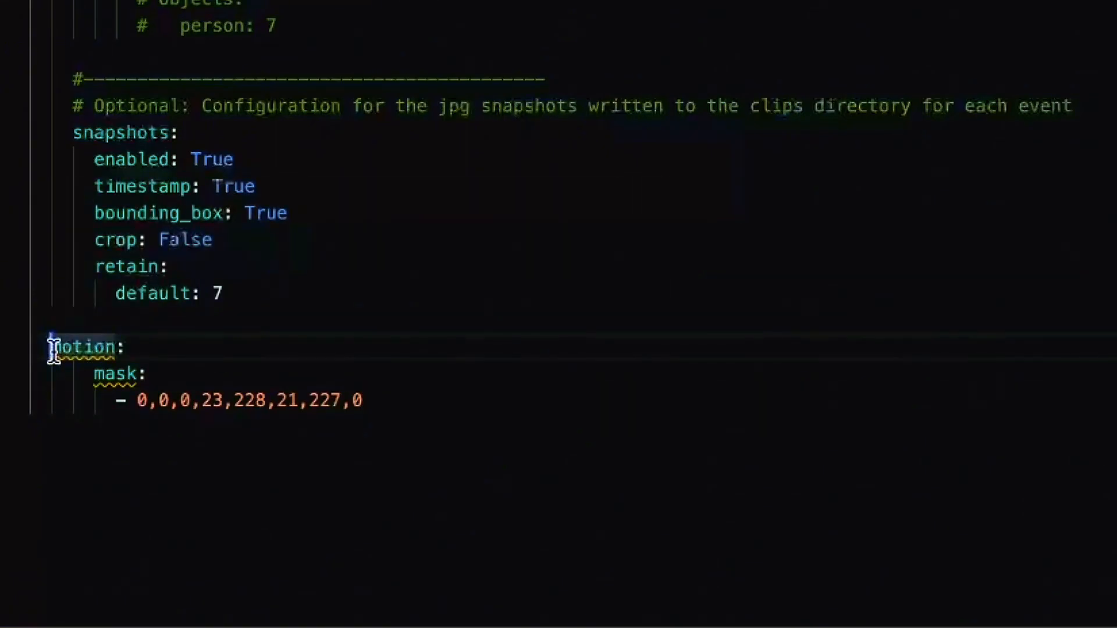
{"action": "left_click", "coordinate": [387, 413], "text": "shift"}
{"action": "key", "text": "Tab"}
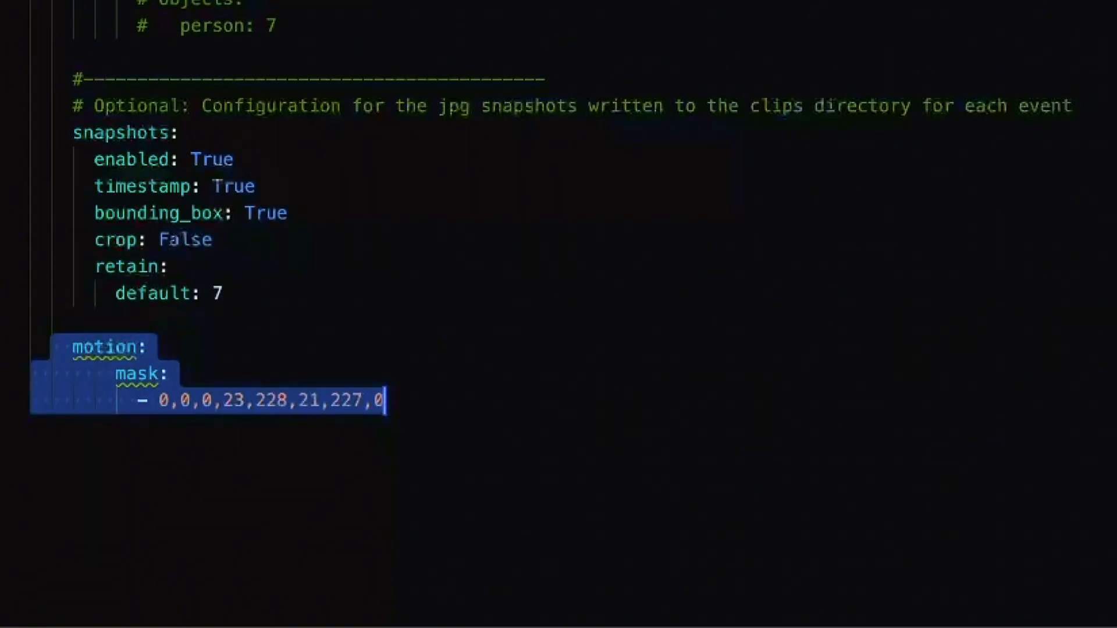
Step: Check that the motion block aligns with the snapshots key, then save the config and restart Frigate
{"action": "left_click", "coordinate": [73, 126]}
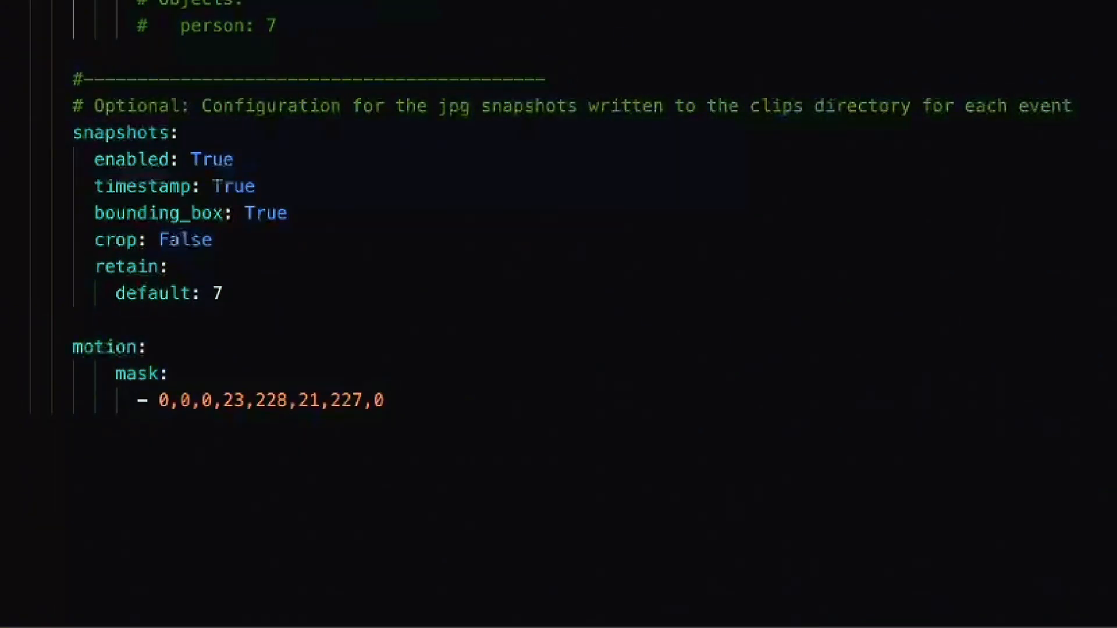
{"action": "mouse_move", "coordinate": [75, 129]}
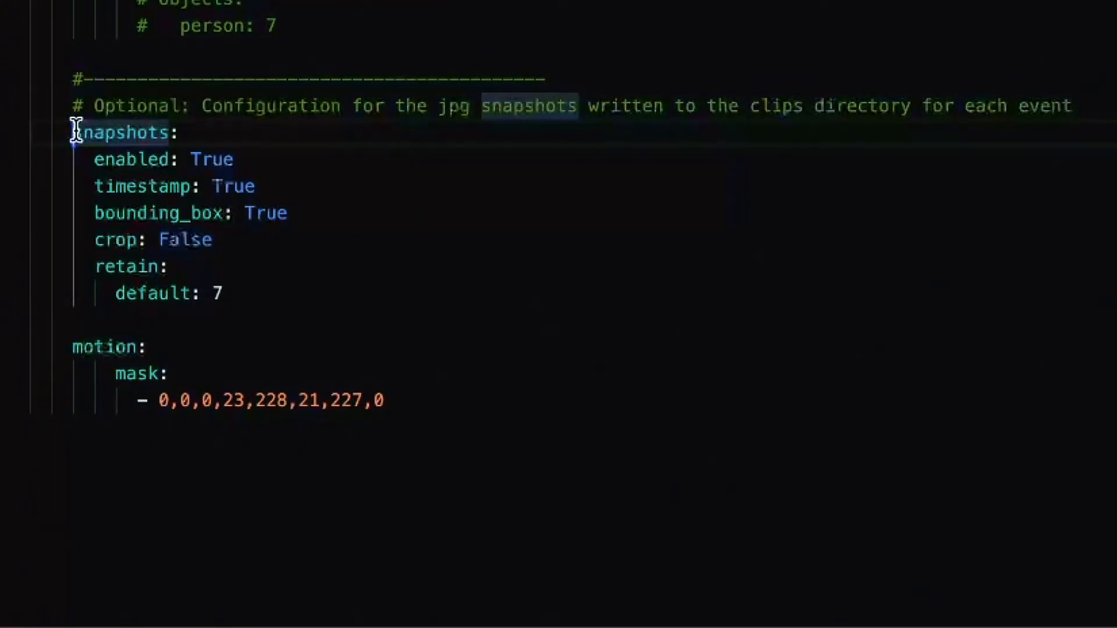
{"action": "left_click", "coordinate": [74, 347]}
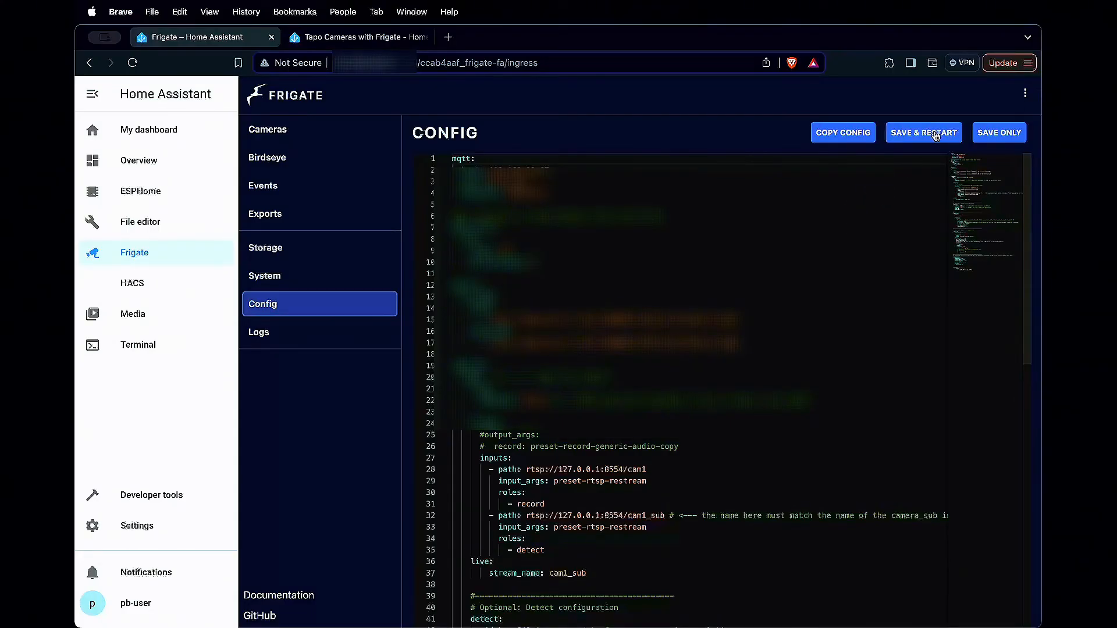
{"action": "left_click", "coordinate": [935, 134]}
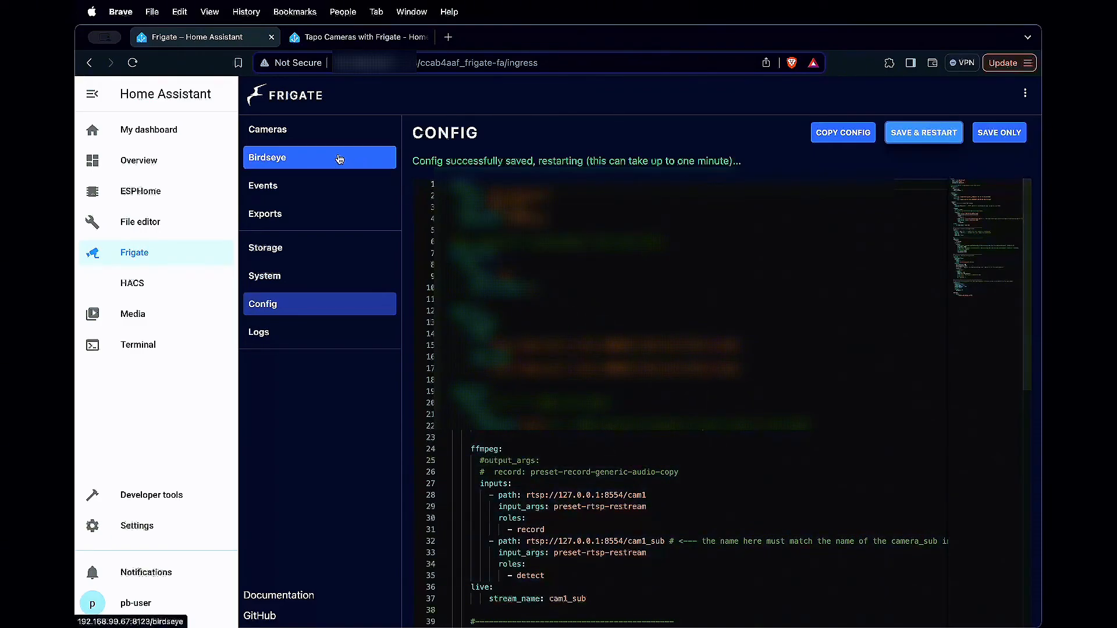
Step: Check the motion mask over the timestamp in cam1's debug view with the options shown
{"action": "left_click", "coordinate": [308, 131]}
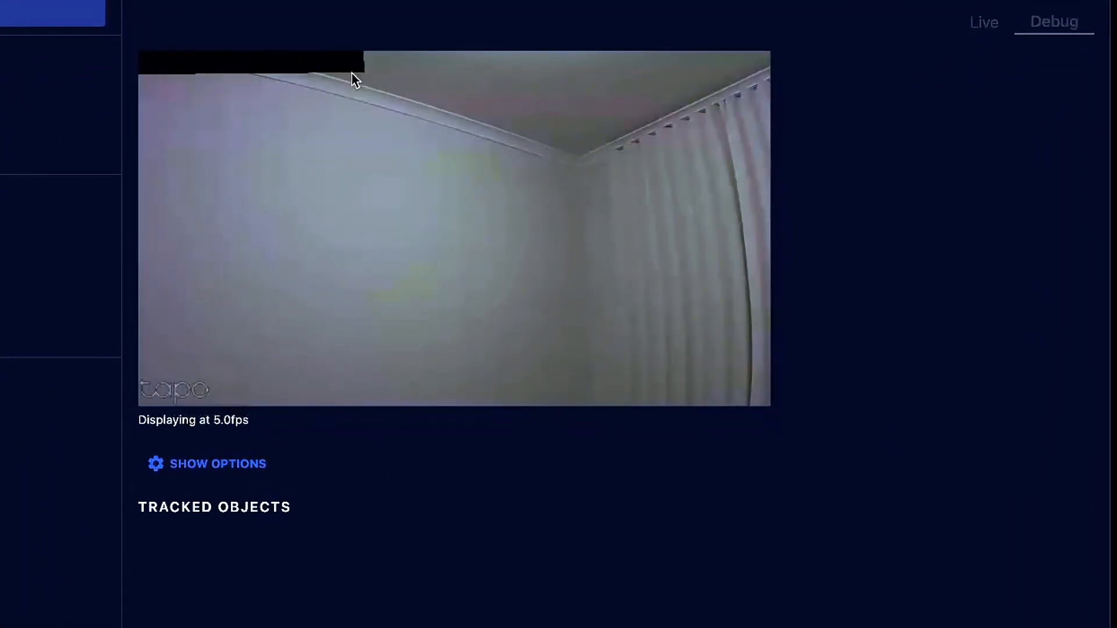
{"action": "left_click", "coordinate": [265, 474]}
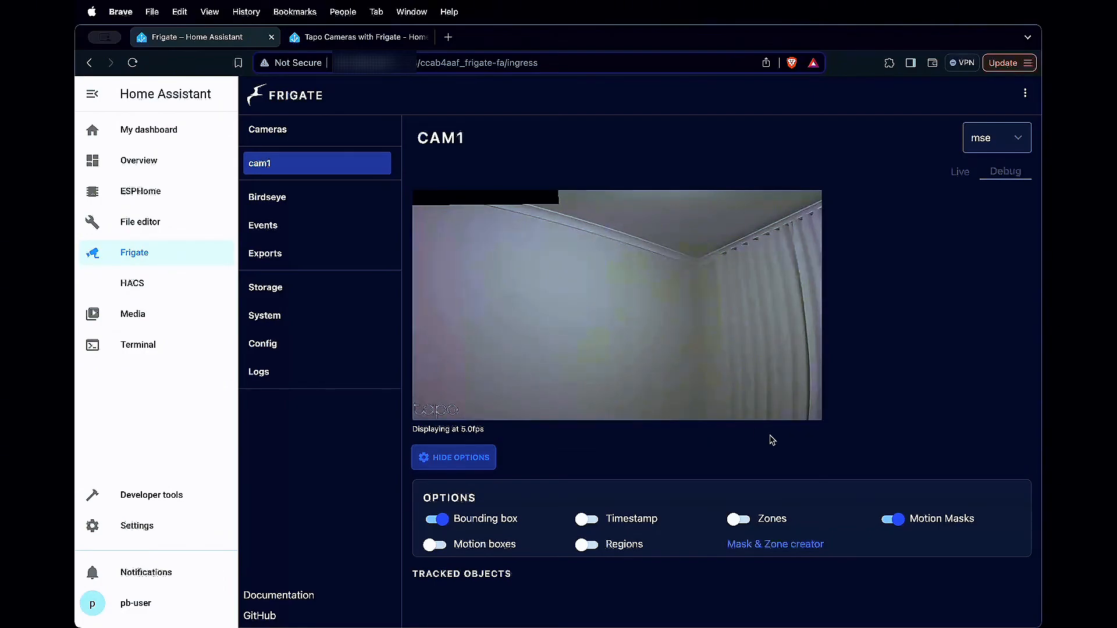
Step: Draw a four-point zone about 270 by 213 pixels over the lower middle of cam1's image in the mask and zone creator and copy its configuration
{"action": "left_click", "coordinate": [788, 544]}
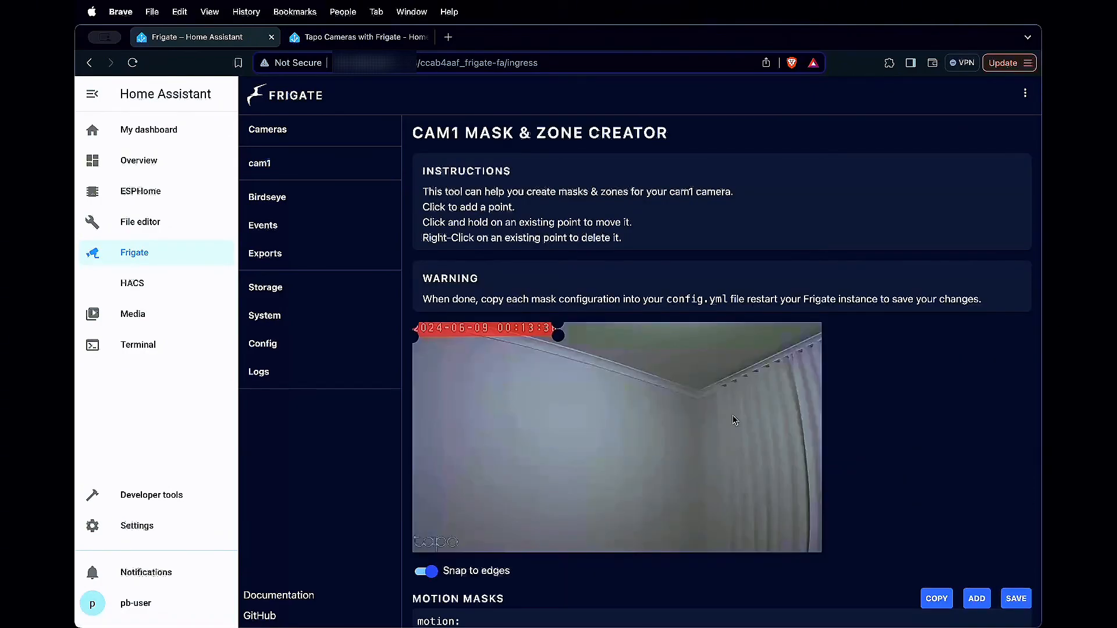
{"action": "scroll", "coordinate": [863, 454], "scroll_direction": "down", "scroll_amount": 3}
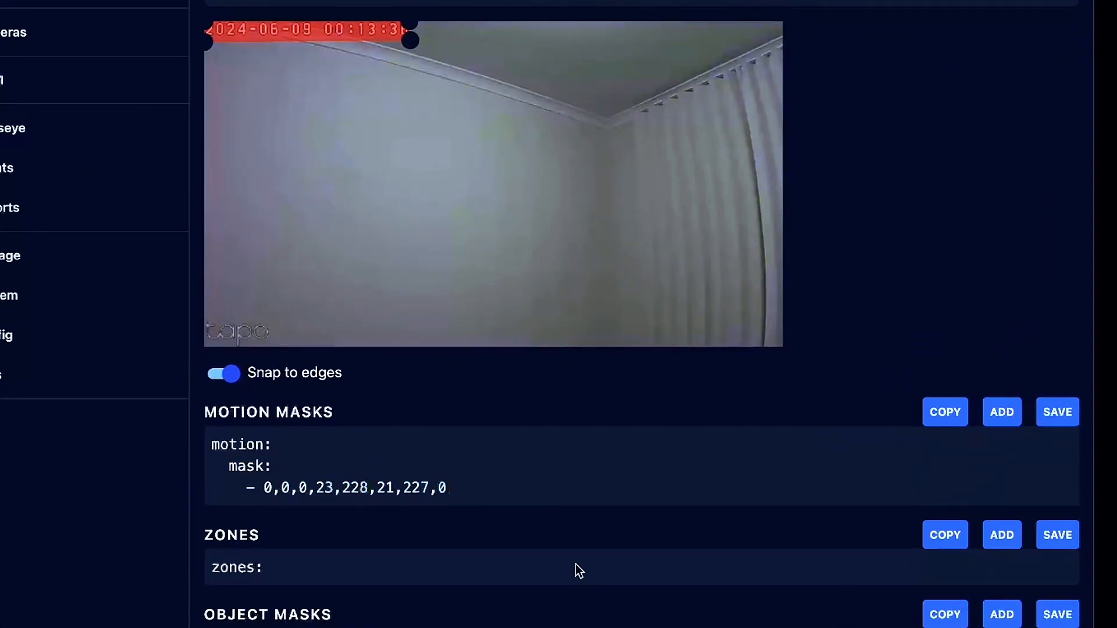
{"action": "left_click", "coordinate": [1002, 538]}
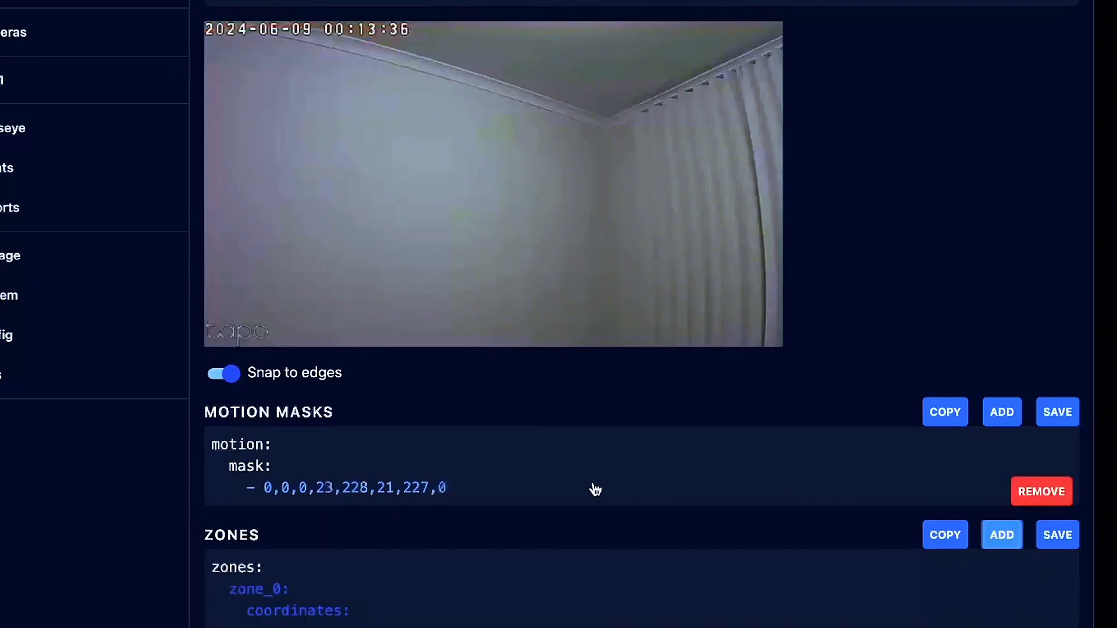
{"action": "left_click", "coordinate": [353, 154]}
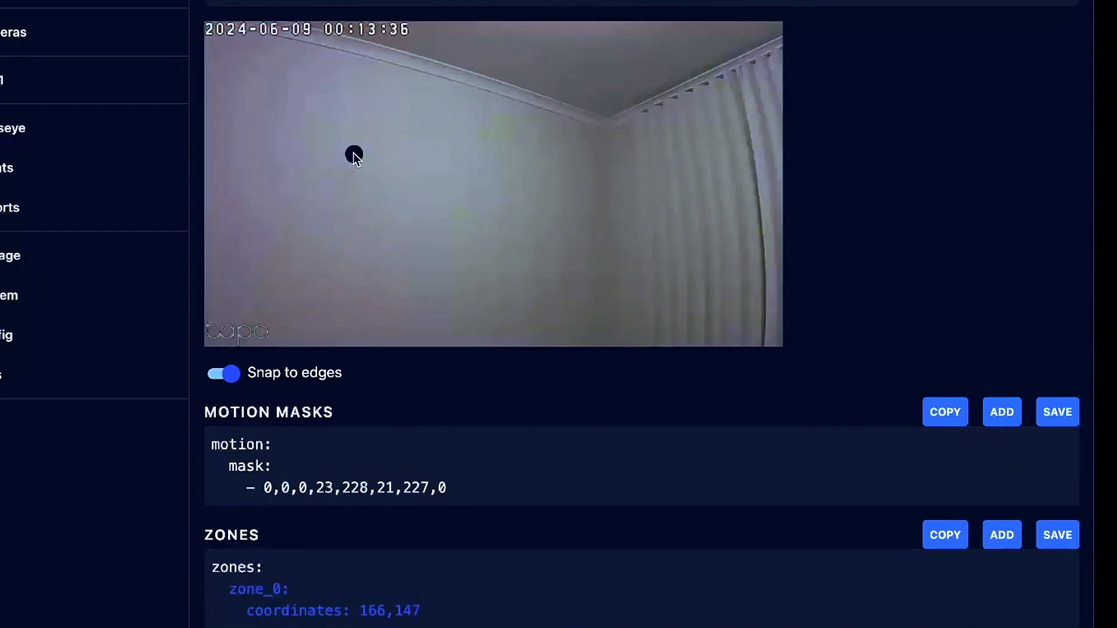
{"action": "left_click", "coordinate": [354, 334]}
{"action": "left_click", "coordinate": [596, 167]}
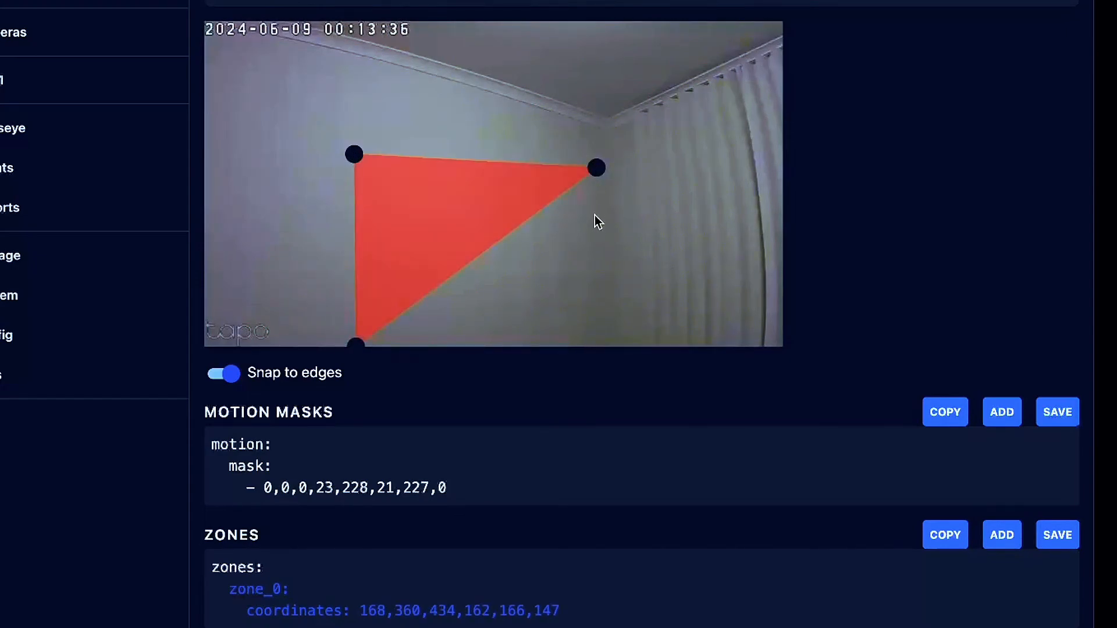
{"action": "left_click", "coordinate": [599, 340]}
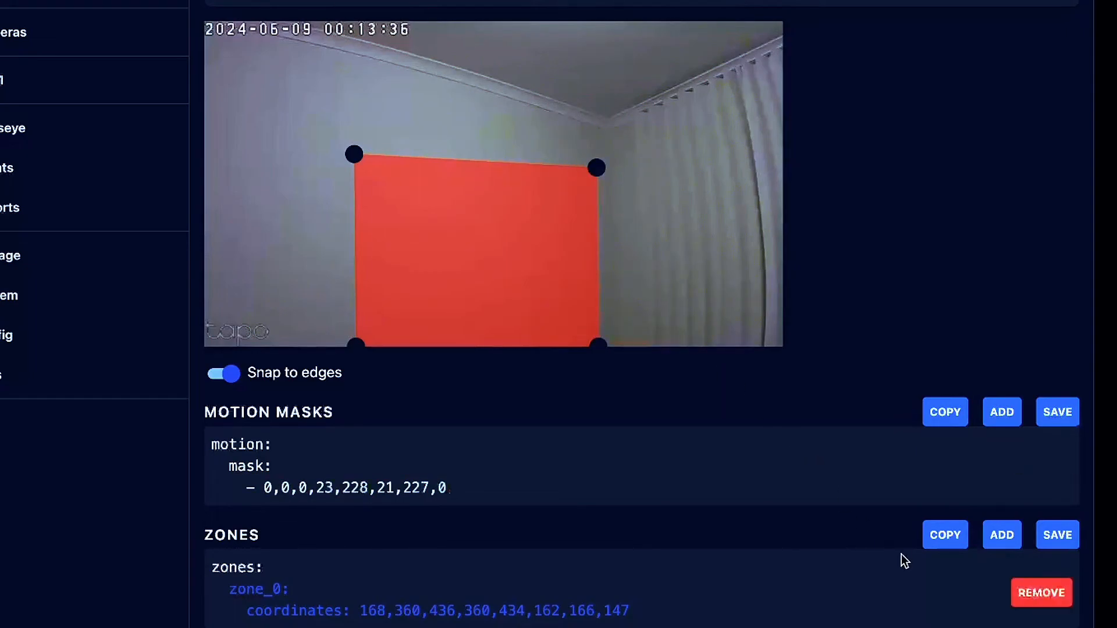
{"action": "left_click", "coordinate": [945, 536]}
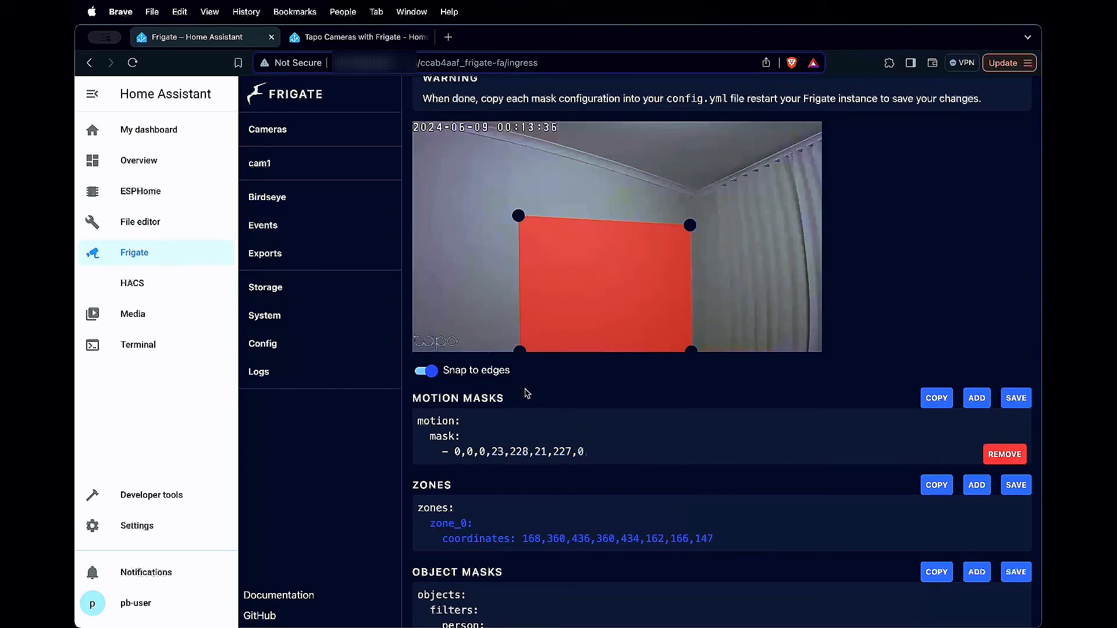
Step: Paste the zones block with zone_0 coordinates 168,360,436,360,434,162,166,147 below the motion mask in the Frigate config
{"action": "left_click", "coordinate": [331, 353]}
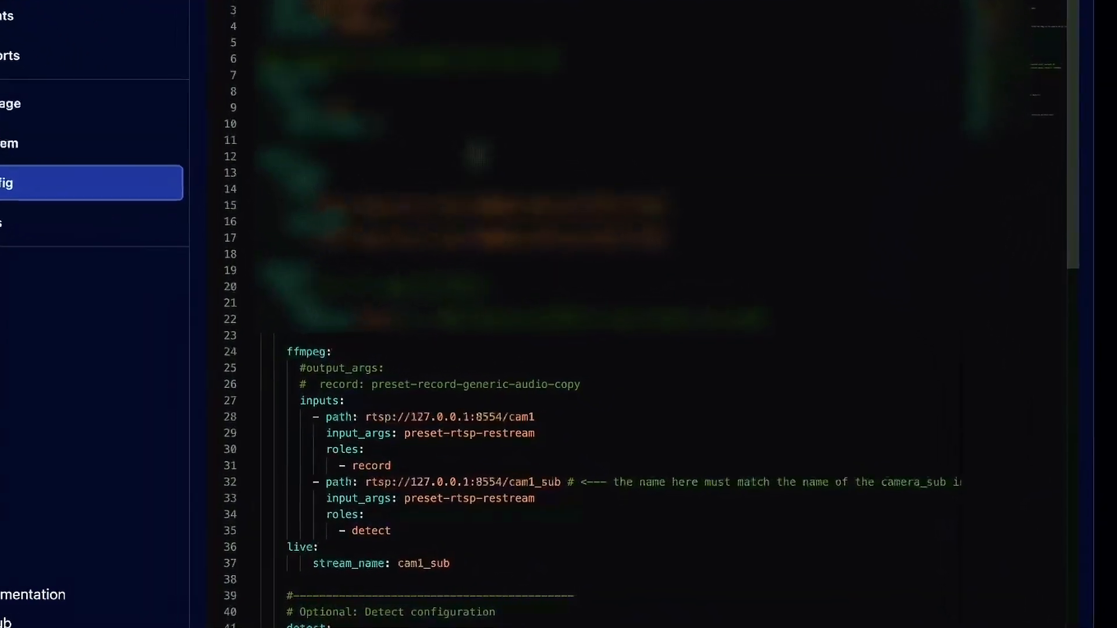
{"action": "scroll", "coordinate": [561, 550], "scroll_direction": "down", "scroll_amount": 20}
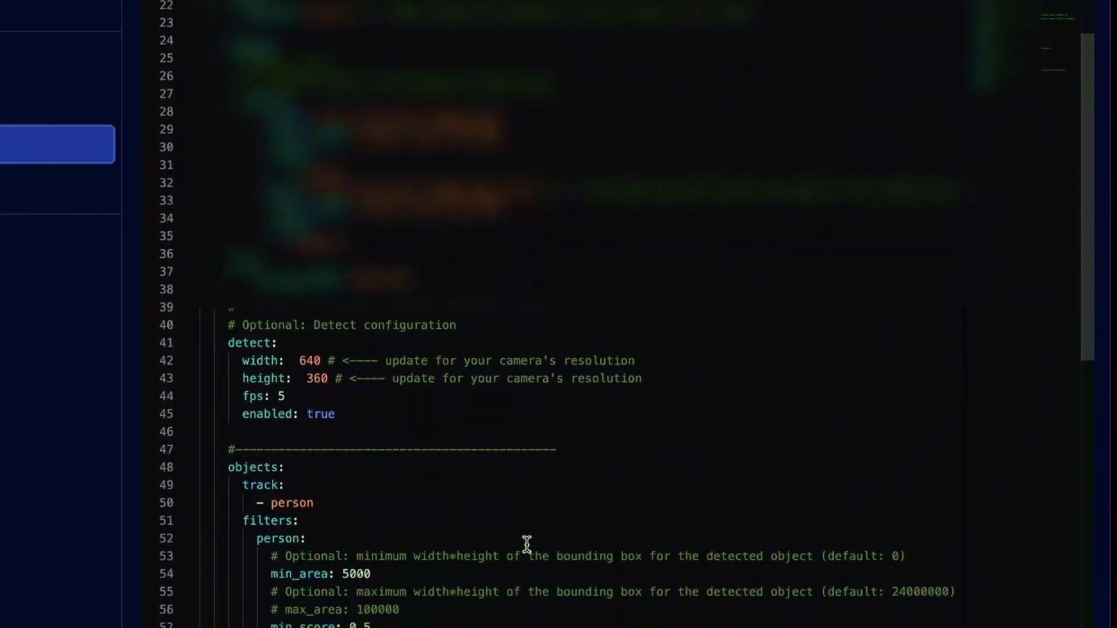
{"action": "left_click", "coordinate": [437, 522]}
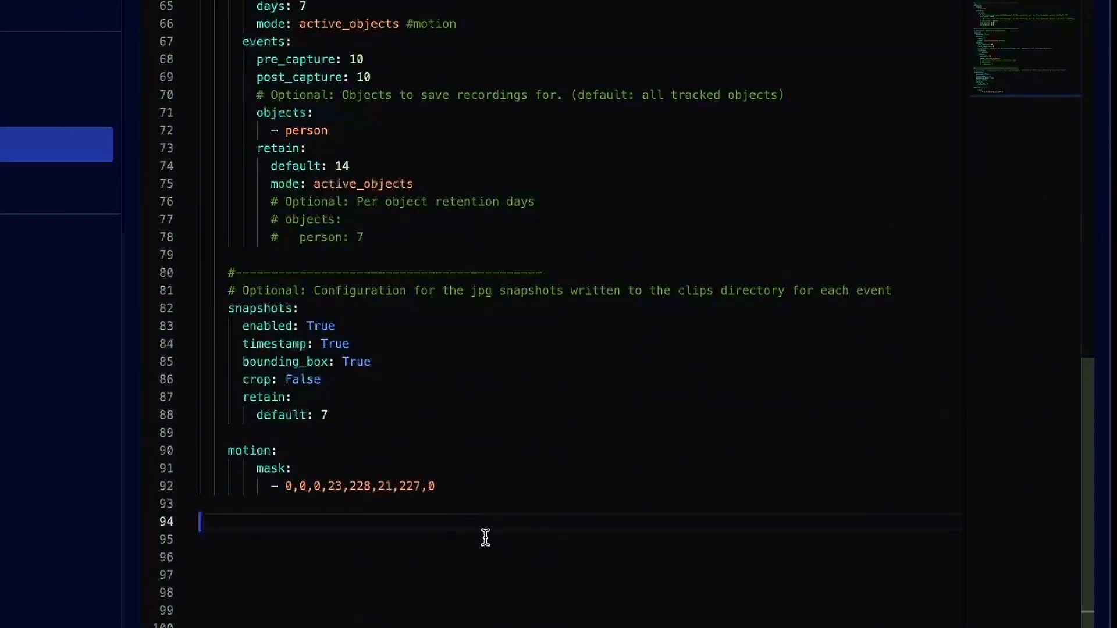
{"action": "key", "text": "ctrl+space"}
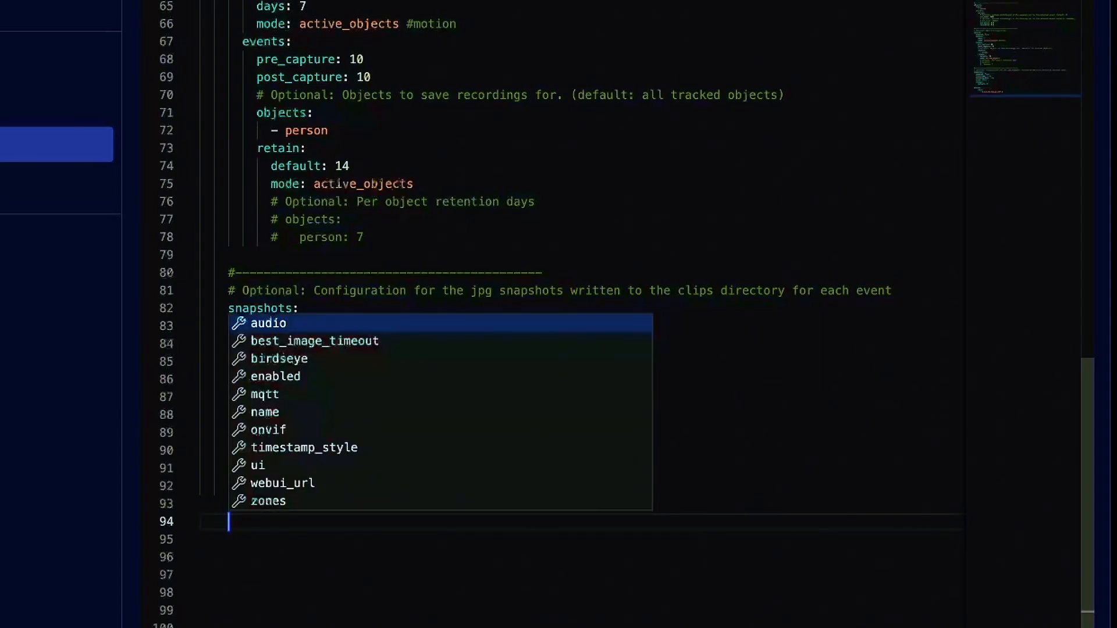
{"action": "key", "text": "ctrl+v"}
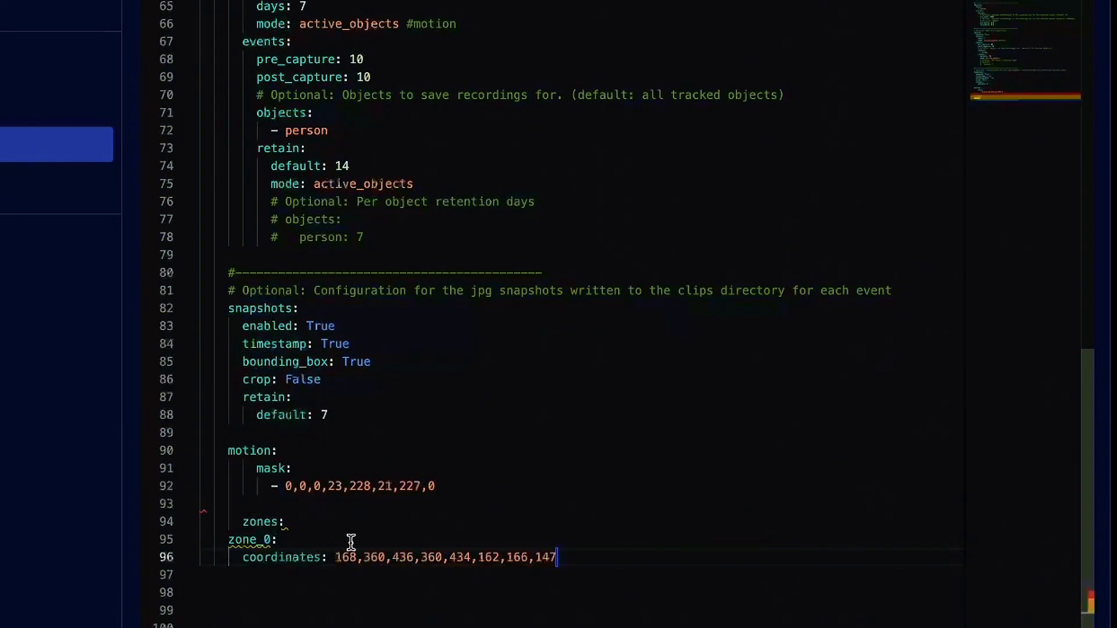
Step: Align the zones key with the motion key and indent the zone_0 and coordinates lines one level beneath it
{"action": "left_click", "coordinate": [242, 518]}
{"action": "key", "text": "BackSpace"}
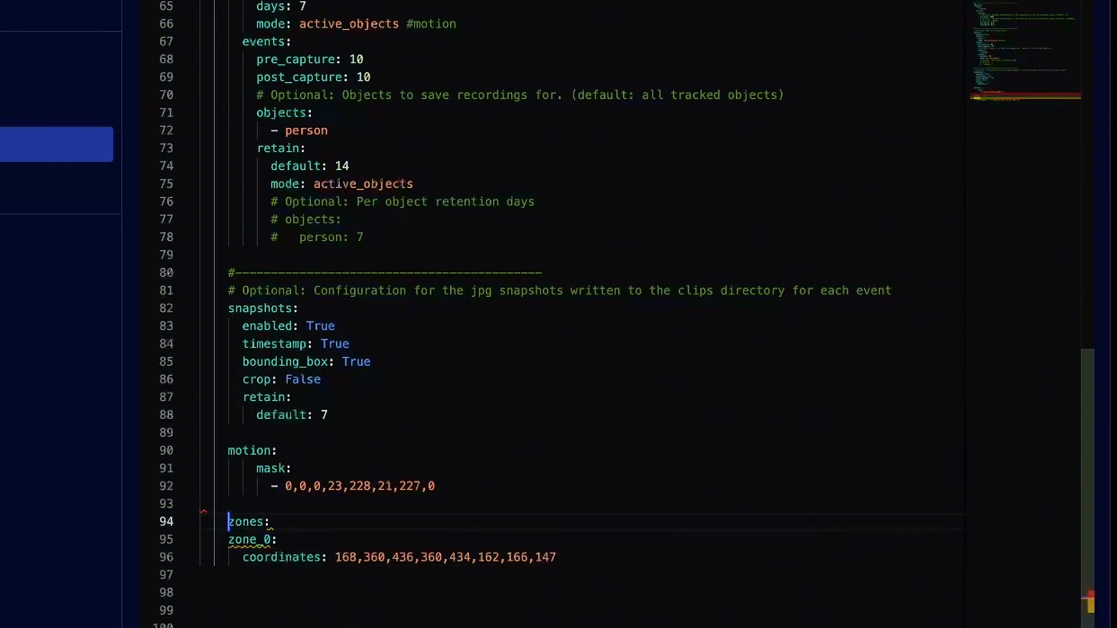
{"action": "left_click", "coordinate": [232, 540]}
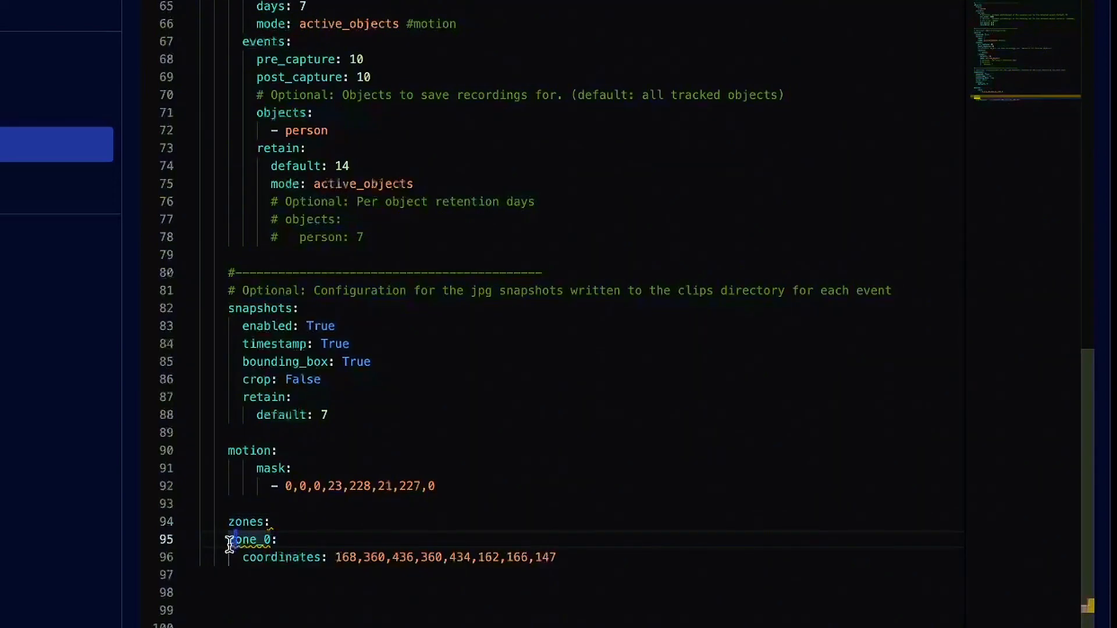
{"action": "left_click", "coordinate": [571, 557], "text": "shift"}
{"action": "key", "text": "Tab"}
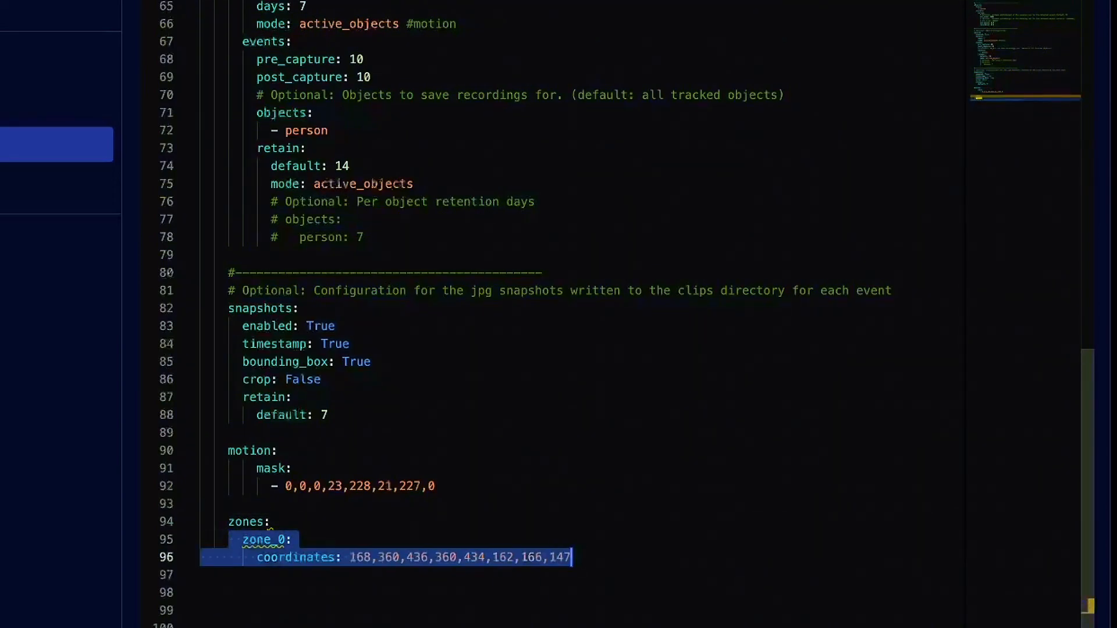
{"action": "left_click", "coordinate": [474, 519]}
{"action": "scroll", "coordinate": [427, 491], "scroll_direction": "down", "scroll_amount": 1}
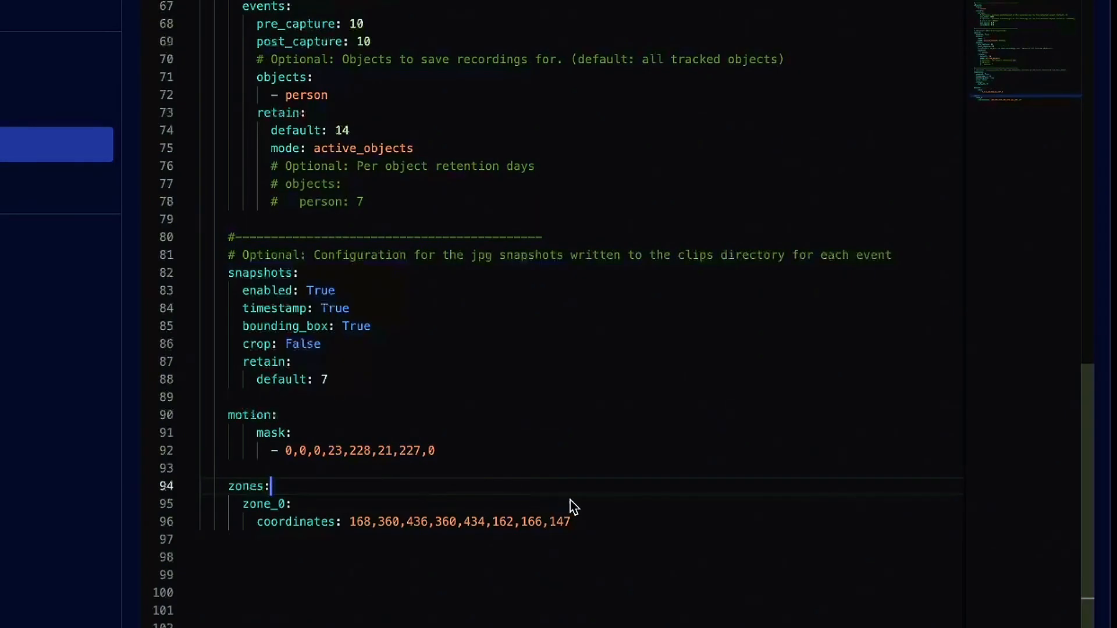
Step: Add an objects list containing person to zone_0 below its coordinates
{"action": "left_click", "coordinate": [586, 522]}
{"action": "key", "text": "Return"}
{"action": "type", "text": "objects"}
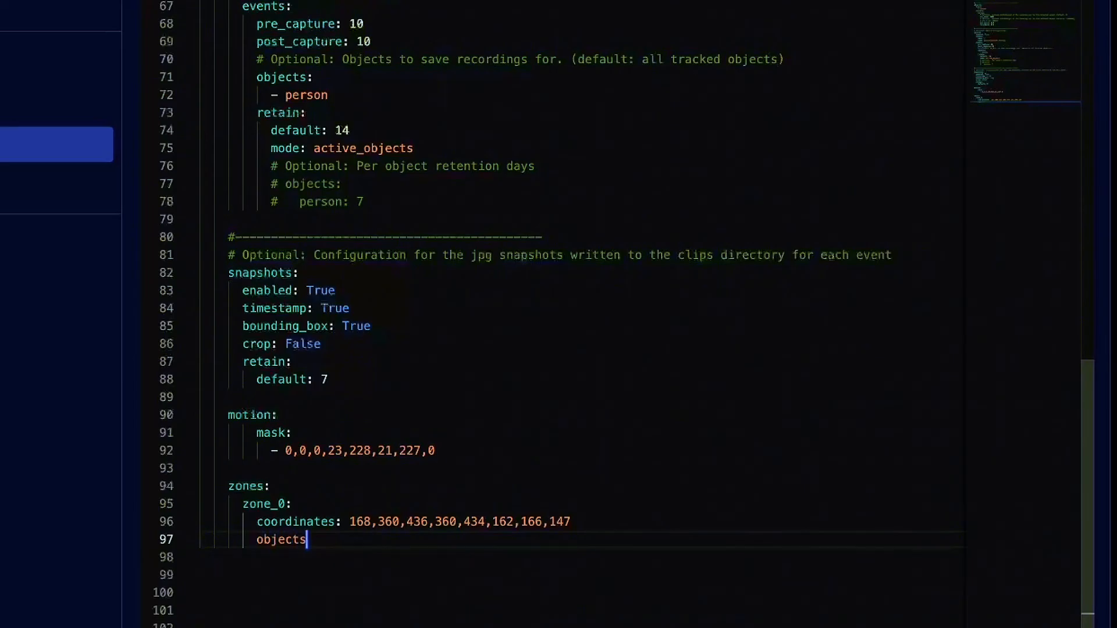
{"action": "key", "text": "Return"}
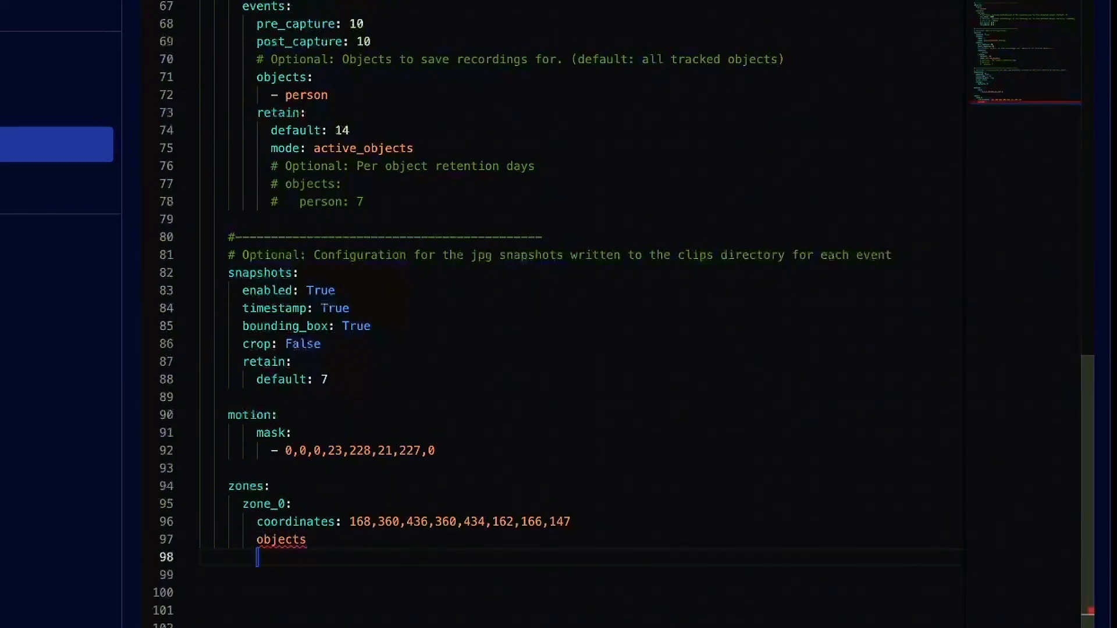
{"action": "type", "text": "- "}
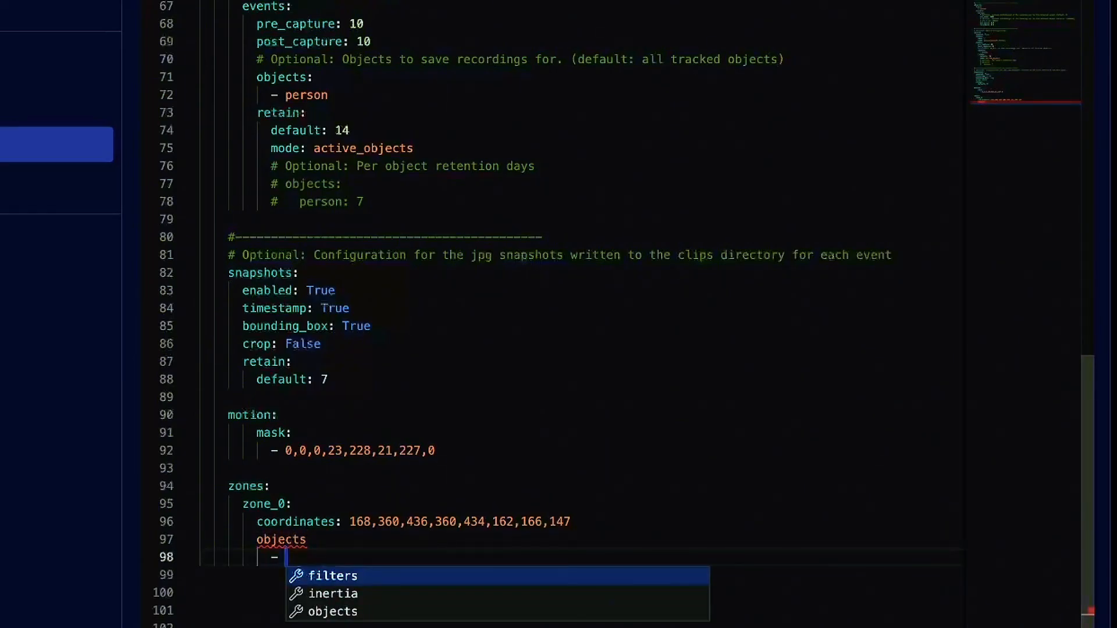
{"action": "type", "text": "person"}
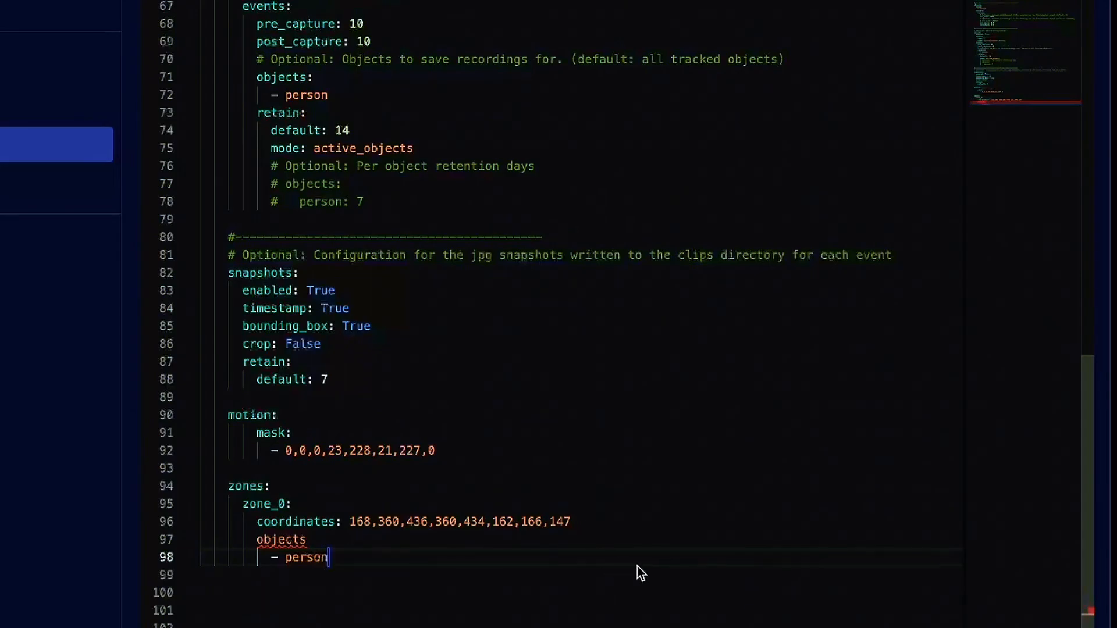
{"action": "left_click", "coordinate": [328, 542]}
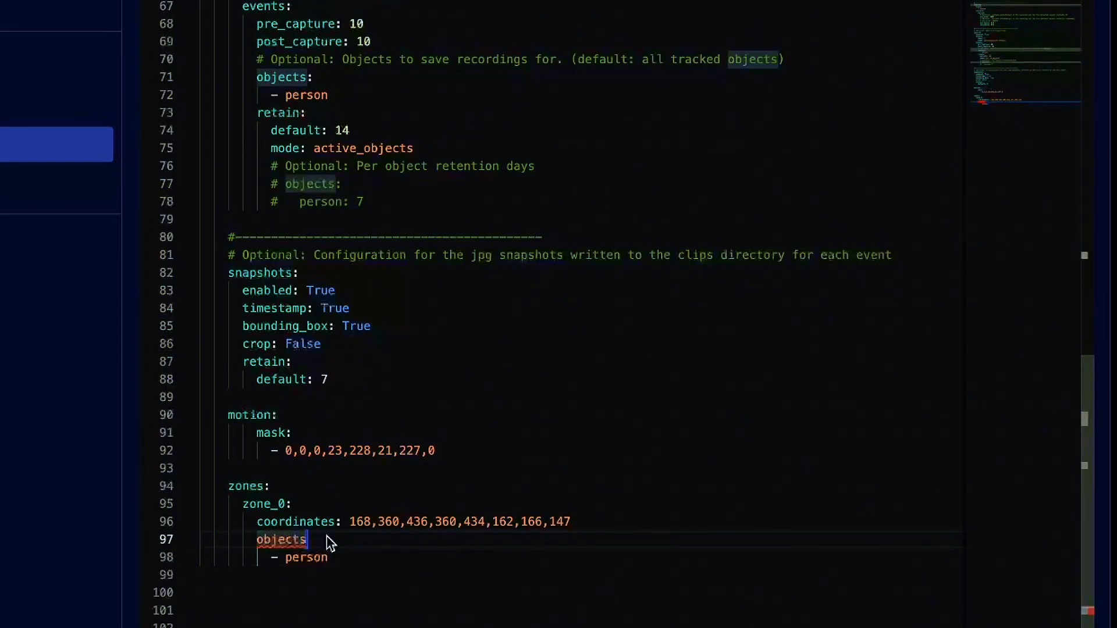
{"action": "type", "text": ":"}
{"action": "left_click", "coordinate": [504, 598]}
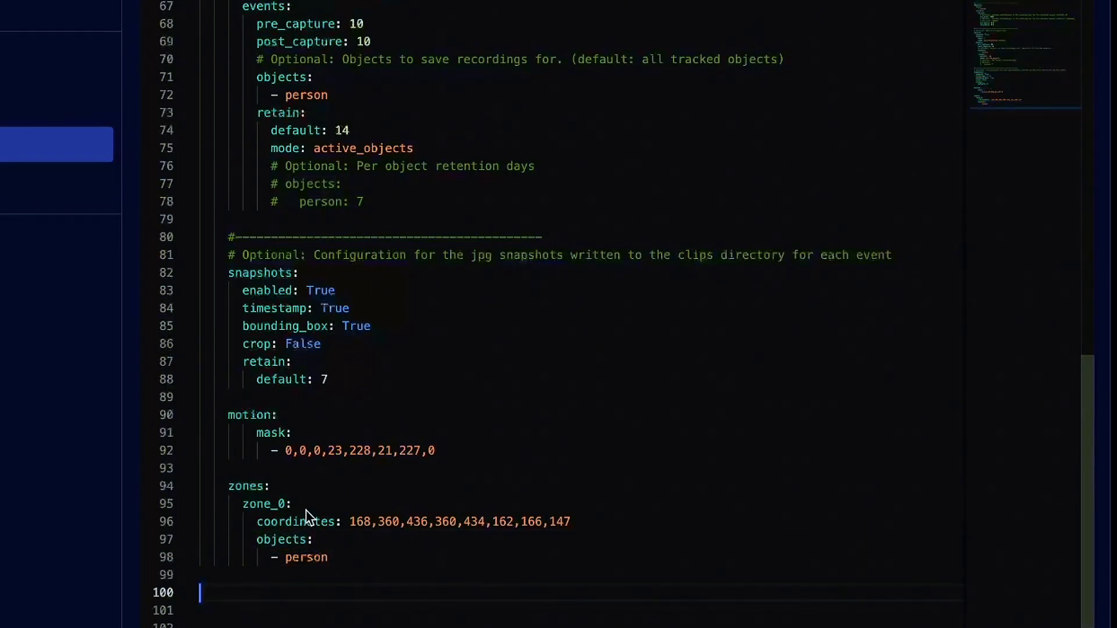
{"action": "left_click", "coordinate": [228, 487]}
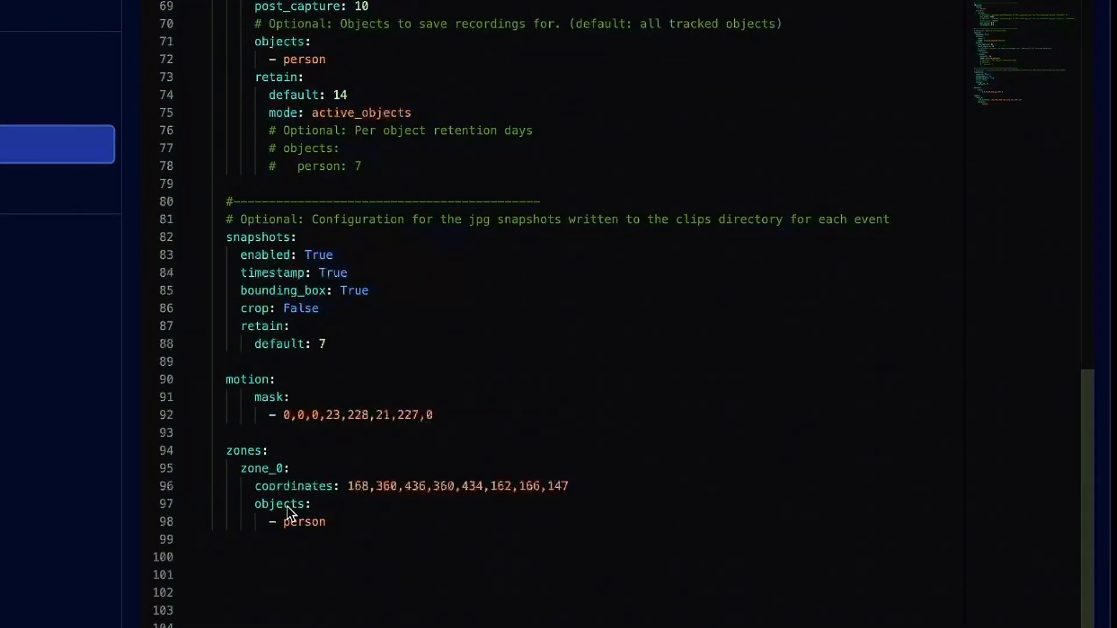
Step: Add required_zones with zone_0 to the record events section, between the objects list and retain
{"action": "scroll", "coordinate": [448, 399], "scroll_direction": "up", "scroll_amount": 3}
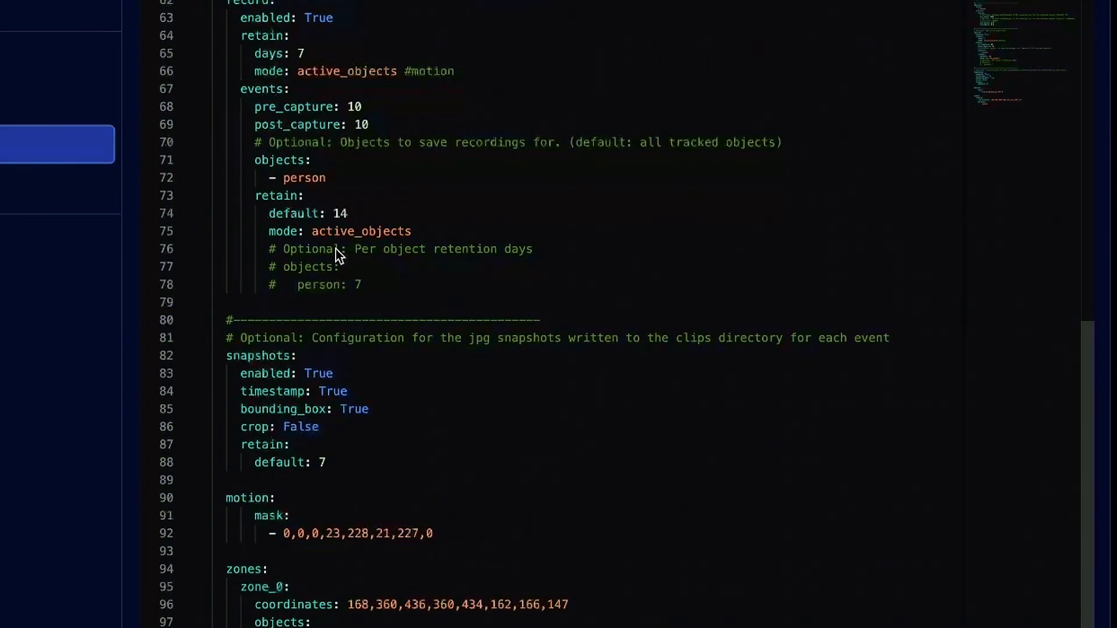
{"action": "left_click", "coordinate": [351, 181]}
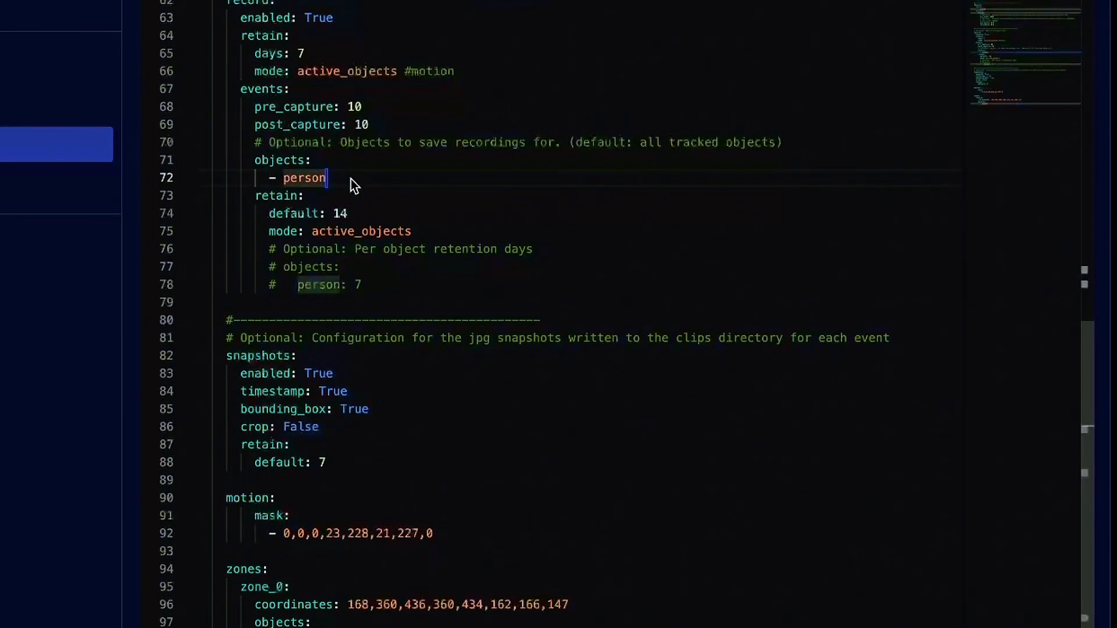
{"action": "key", "text": "Return"}
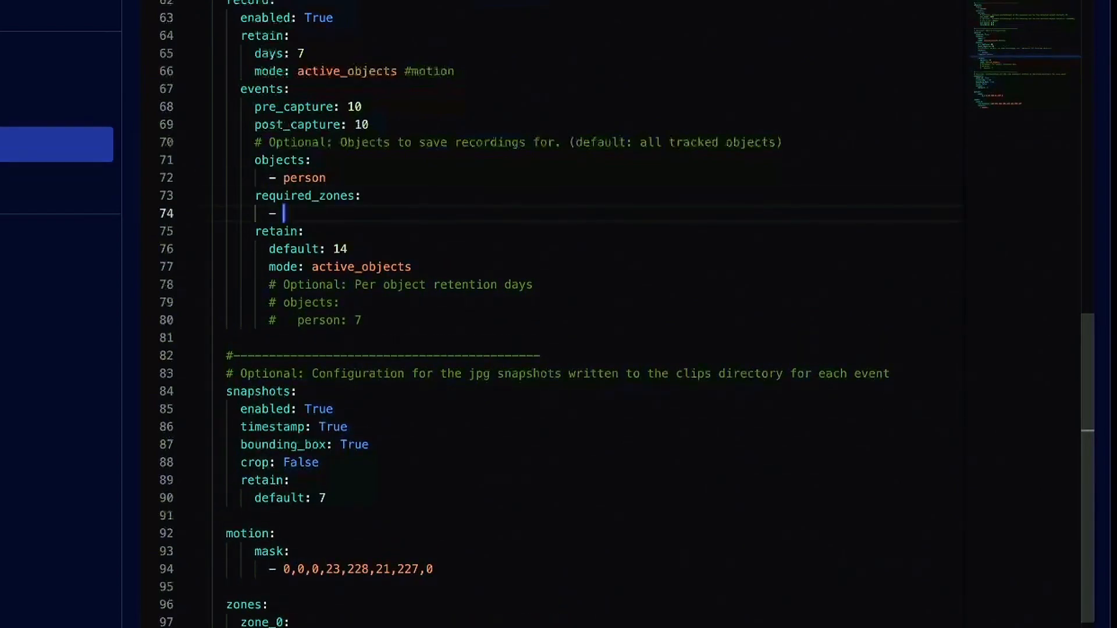
{"action": "type", "text": "zone"}
{"action": "scroll", "coordinate": [406, 294], "scroll_direction": "down", "scroll_amount": 1}
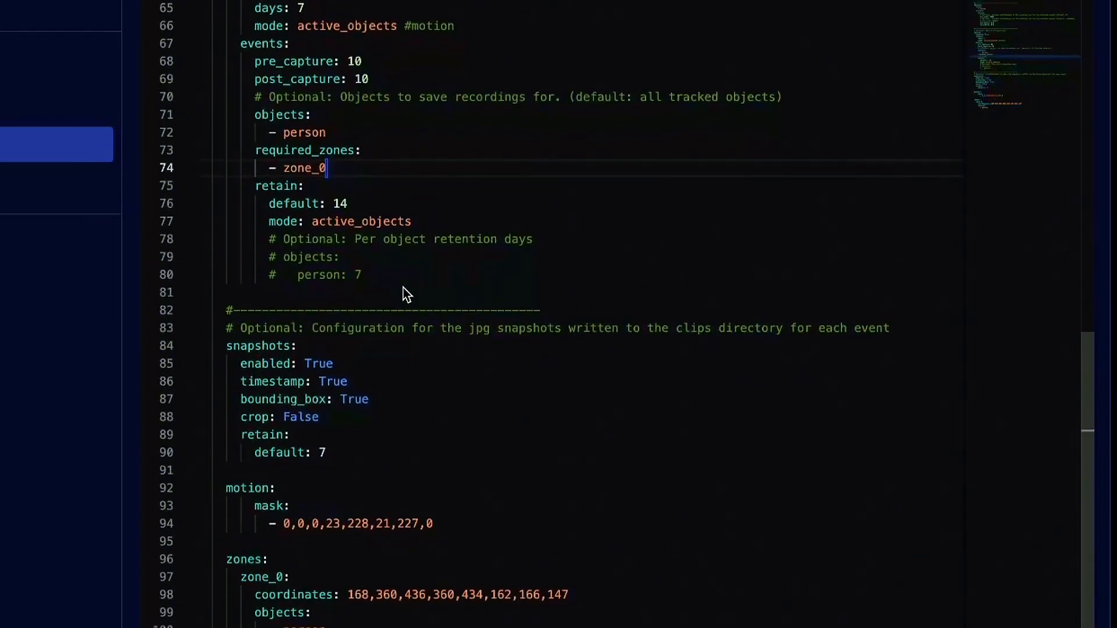
{"action": "scroll", "coordinate": [404, 294], "scroll_direction": "down", "scroll_amount": 2}
{"action": "scroll", "coordinate": [404, 293], "scroll_direction": "up", "scroll_amount": 4}
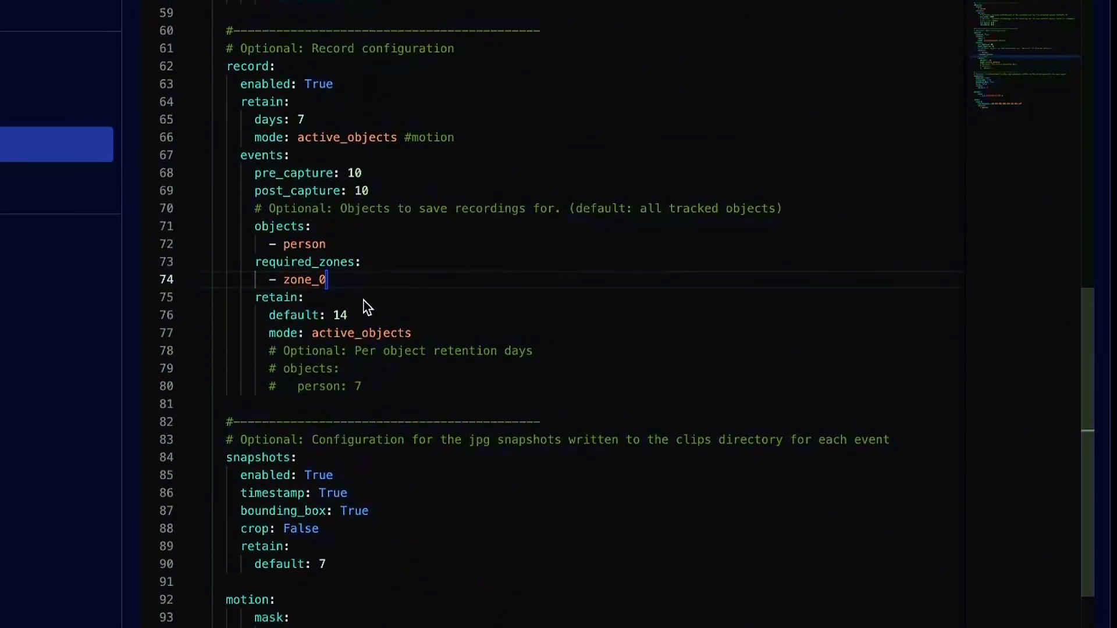
Step: Copy the required_zones entry with zone_0 to the end of the snapshots section, level with retain, and save the config and restart Frigate
{"action": "scroll", "coordinate": [349, 323], "scroll_direction": "down", "scroll_amount": 3}
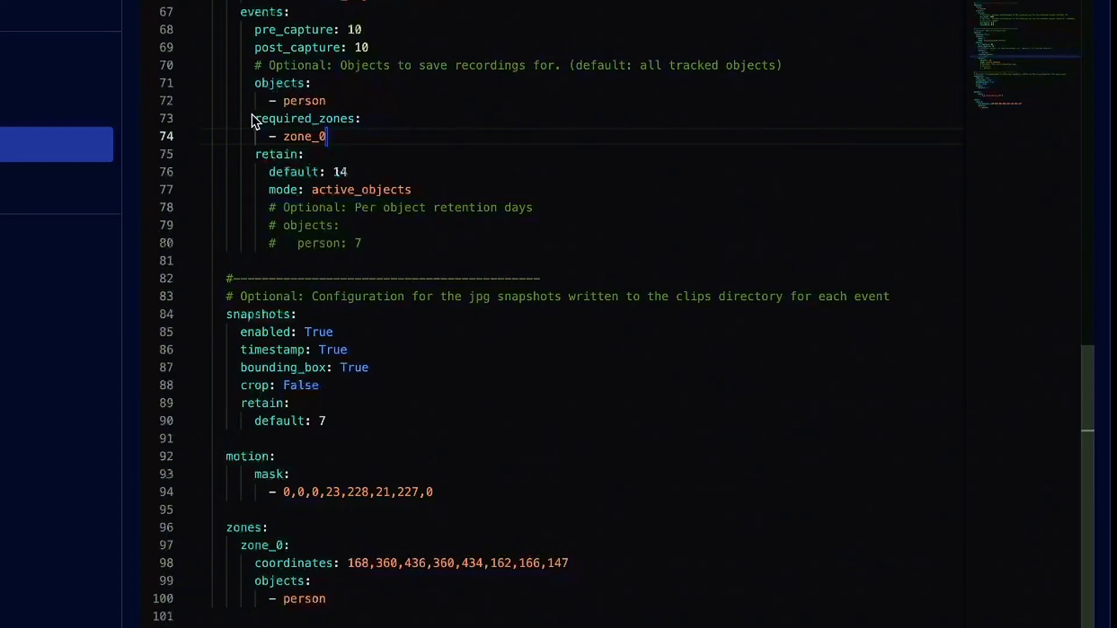
{"action": "left_click_drag", "start_coordinate": [255, 118], "coordinate": [345, 139]}
{"action": "key", "text": "ctrl+c"}
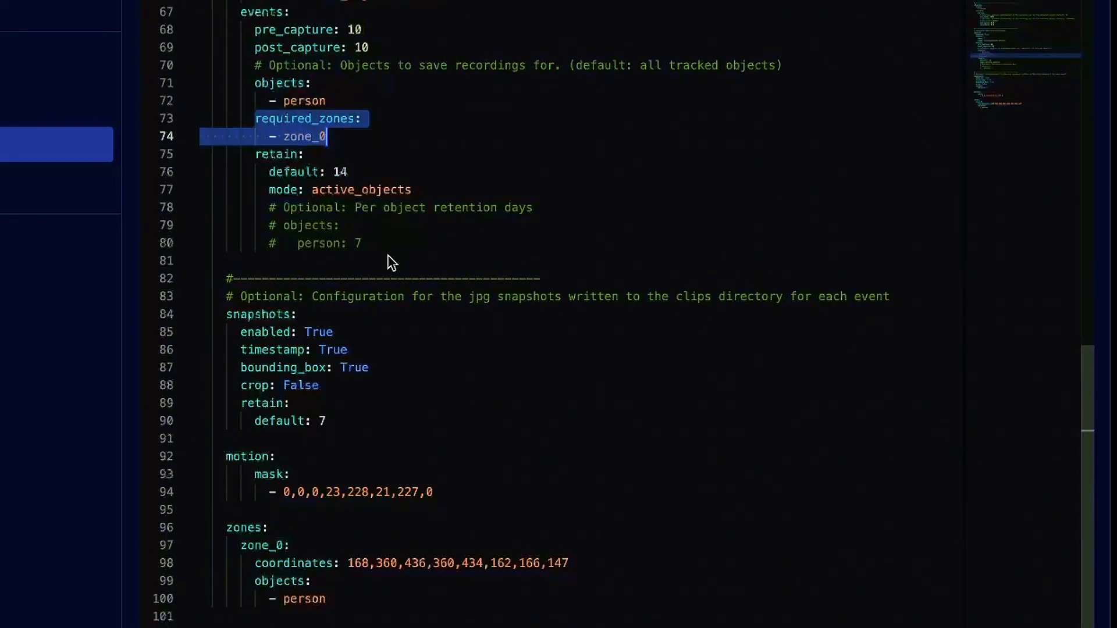
{"action": "left_click", "coordinate": [379, 423]}
{"action": "key", "text": "Return"}
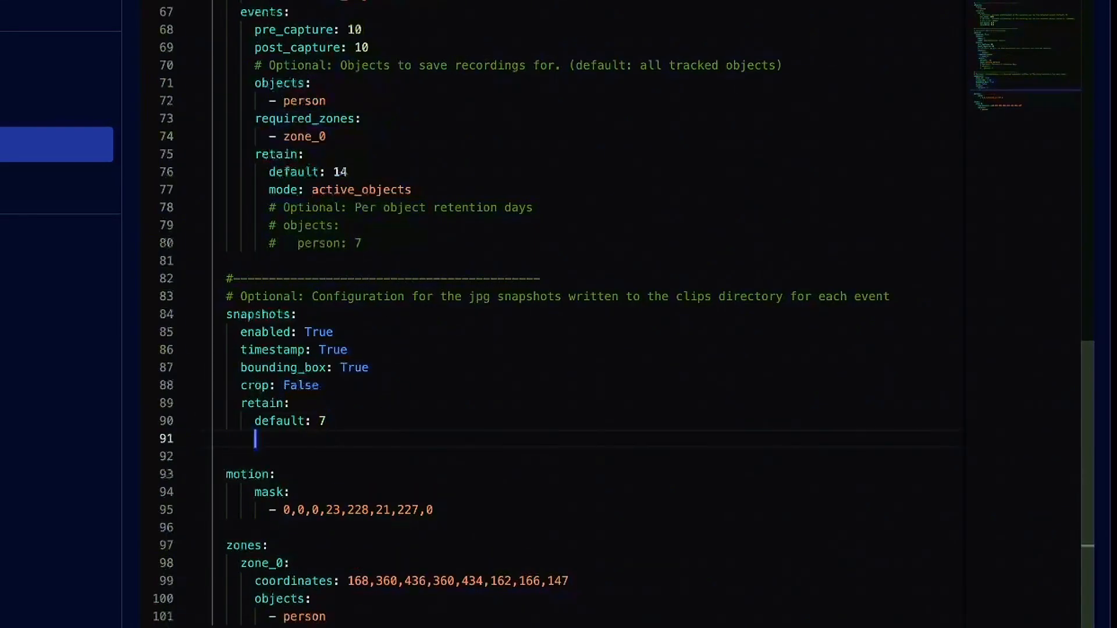
{"action": "key", "text": "ctrl+v"}
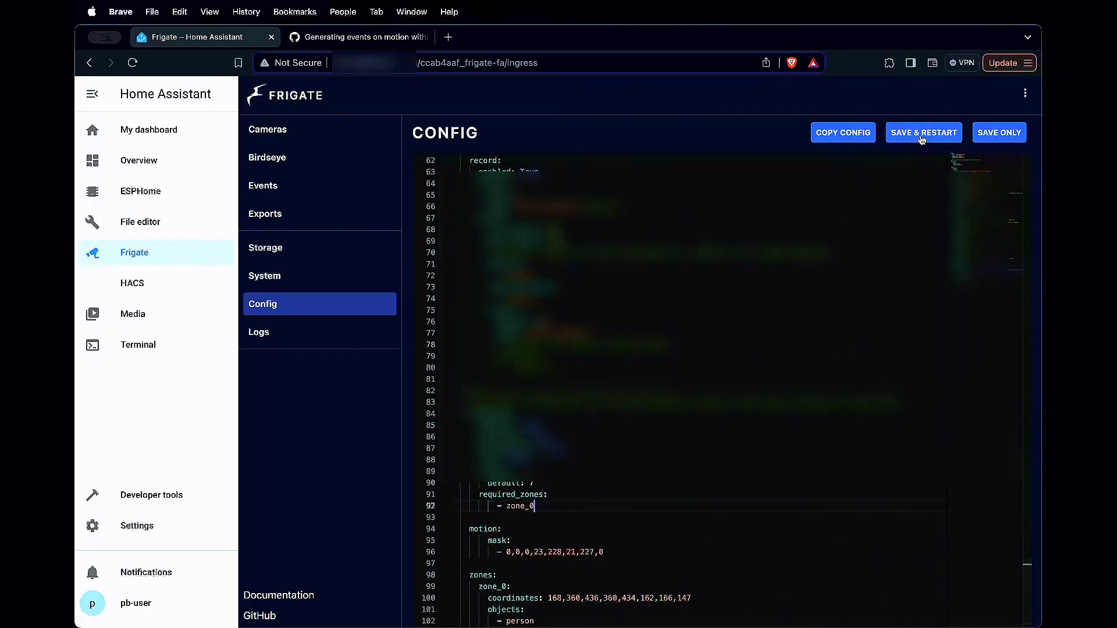
{"action": "left_click", "coordinate": [922, 133]}
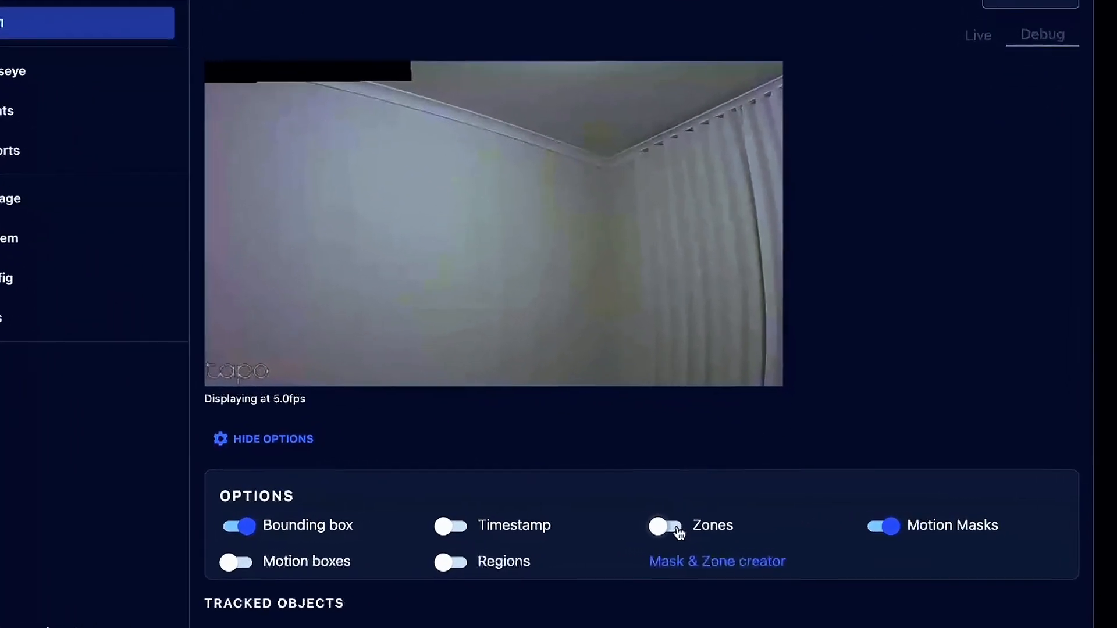
Step: Check person detection in zone_0 with zones shown in cam1's debug view, and open the events list
{"action": "left_click", "coordinate": [739, 519]}
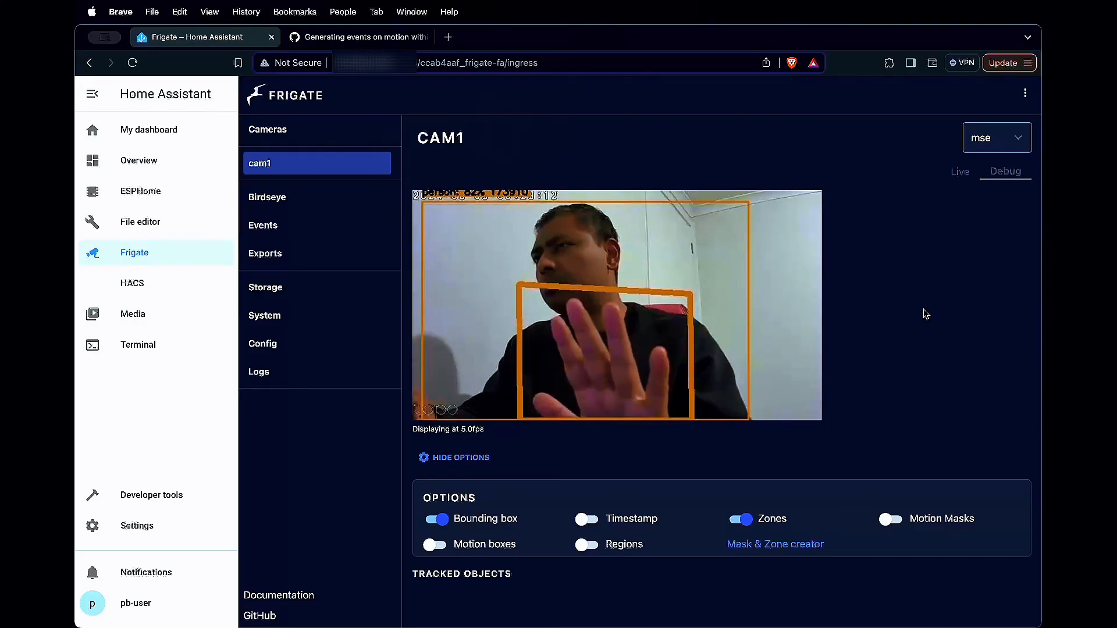
{"action": "left_click", "coordinate": [342, 227]}
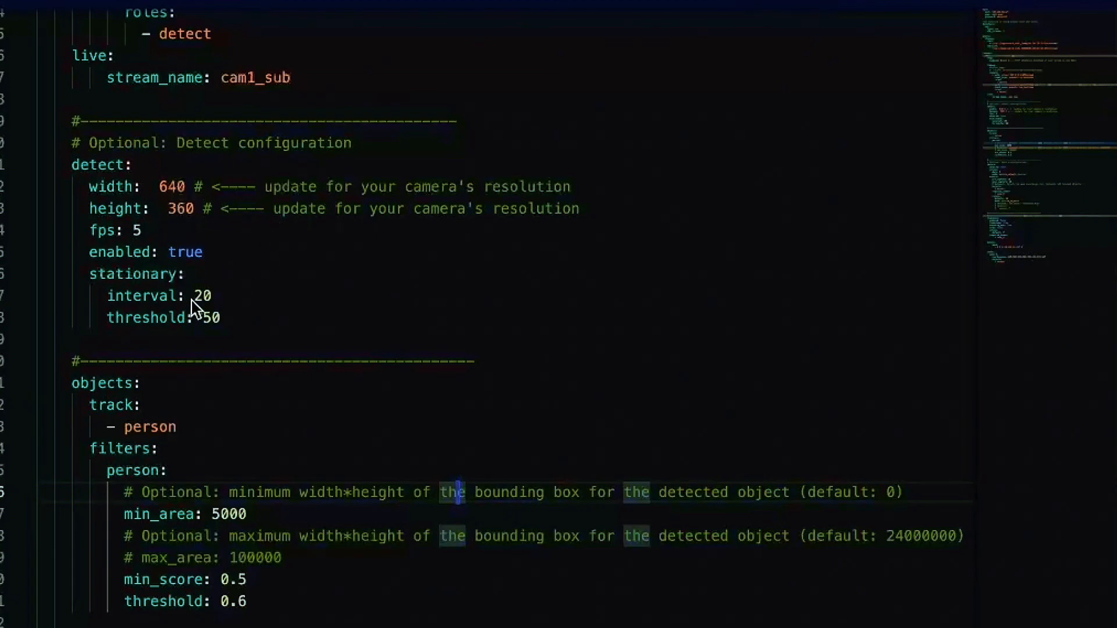
Step: Examine the stationary interval and threshold settings in cam1's detect section, and look over the camera's ffmpeg inputs
{"action": "mouse_move", "coordinate": [136, 319]}
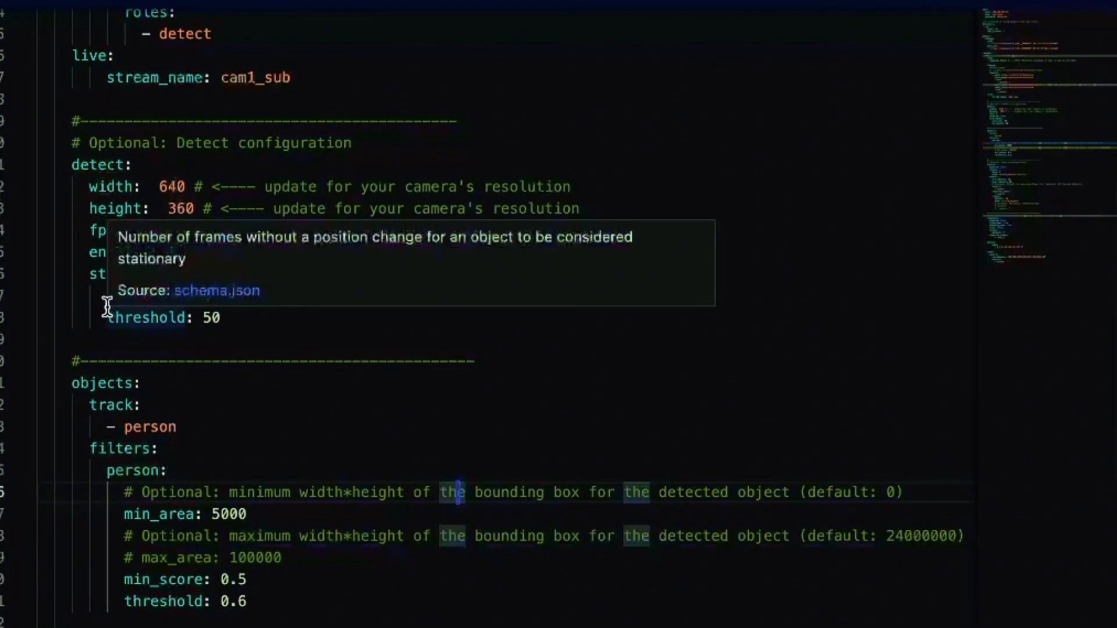
{"action": "left_click", "coordinate": [86, 272]}
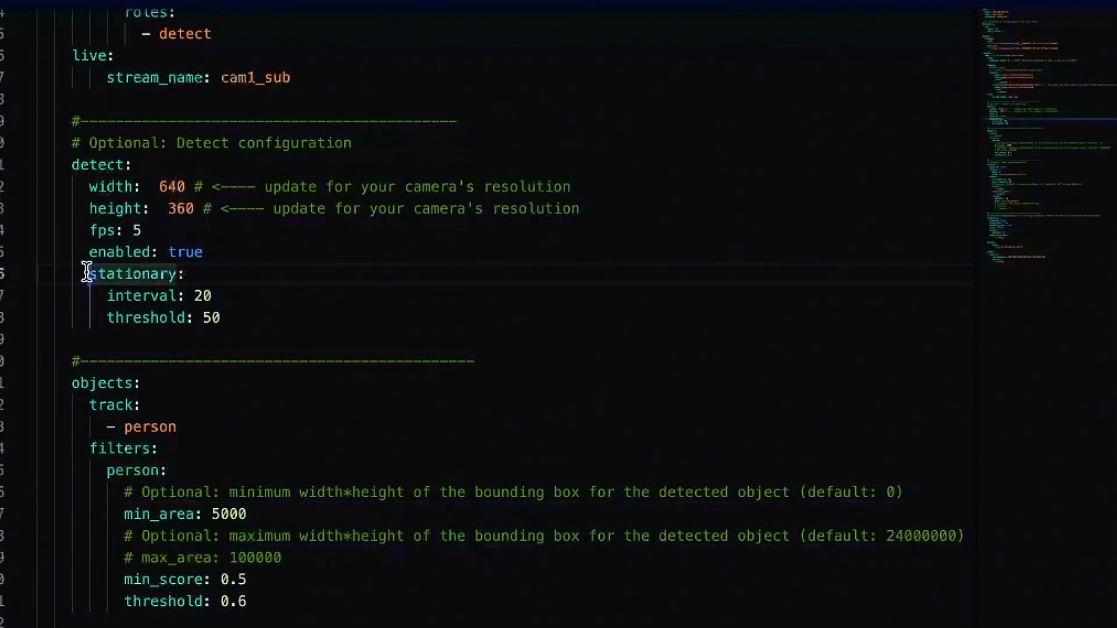
{"action": "left_click_drag", "start_coordinate": [86, 271], "coordinate": [239, 318]}
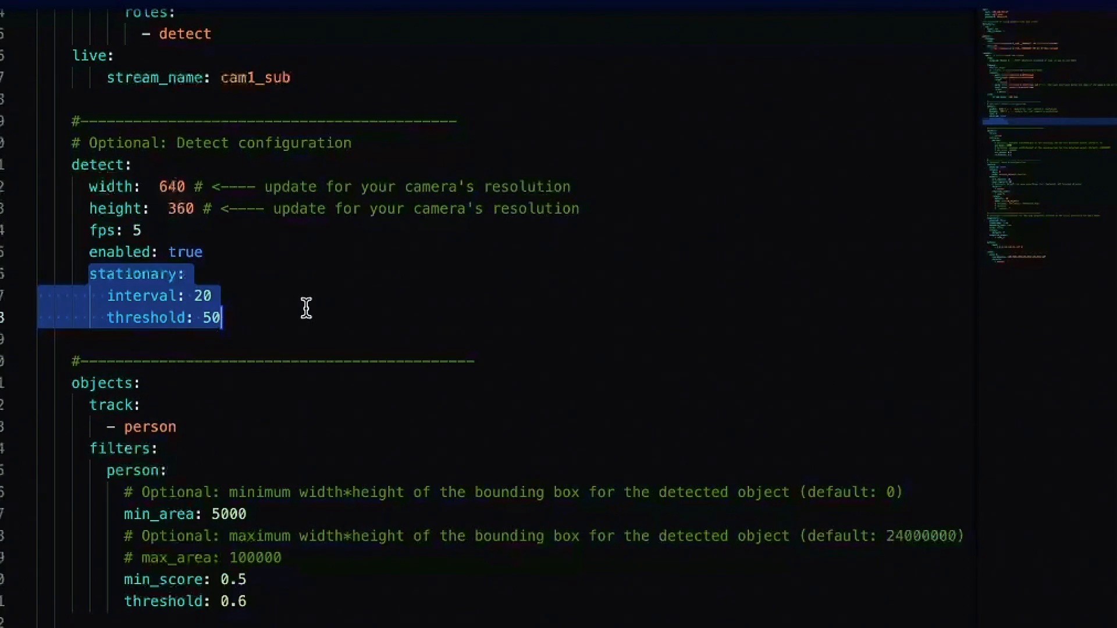
{"action": "left_click", "coordinate": [267, 291]}
{"action": "double_click", "coordinate": [192, 295]}
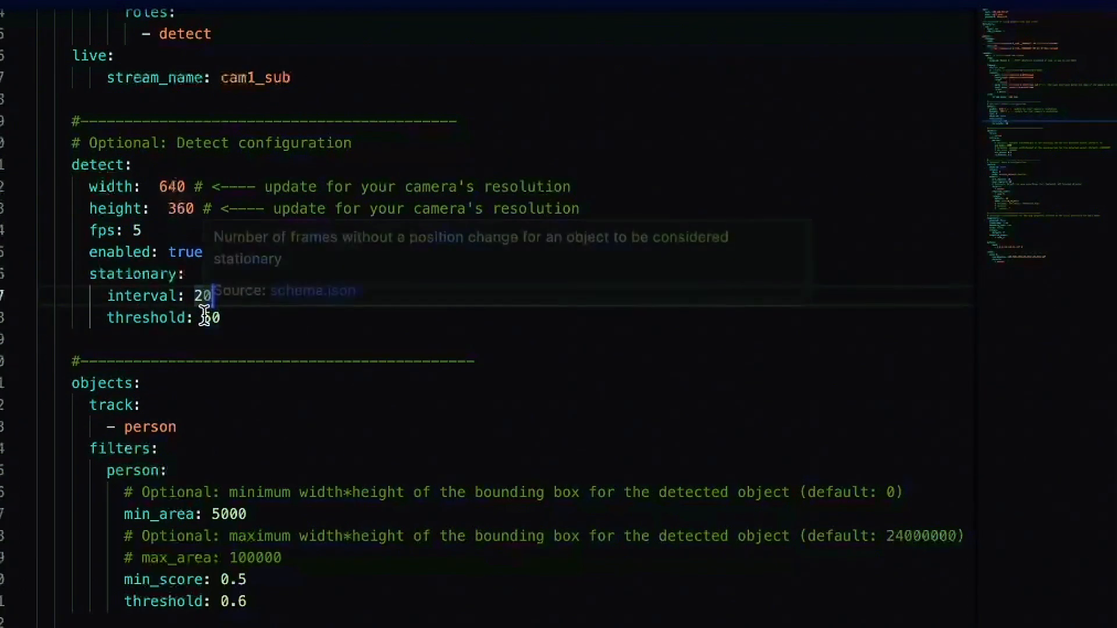
{"action": "mouse_move", "coordinate": [162, 297]}
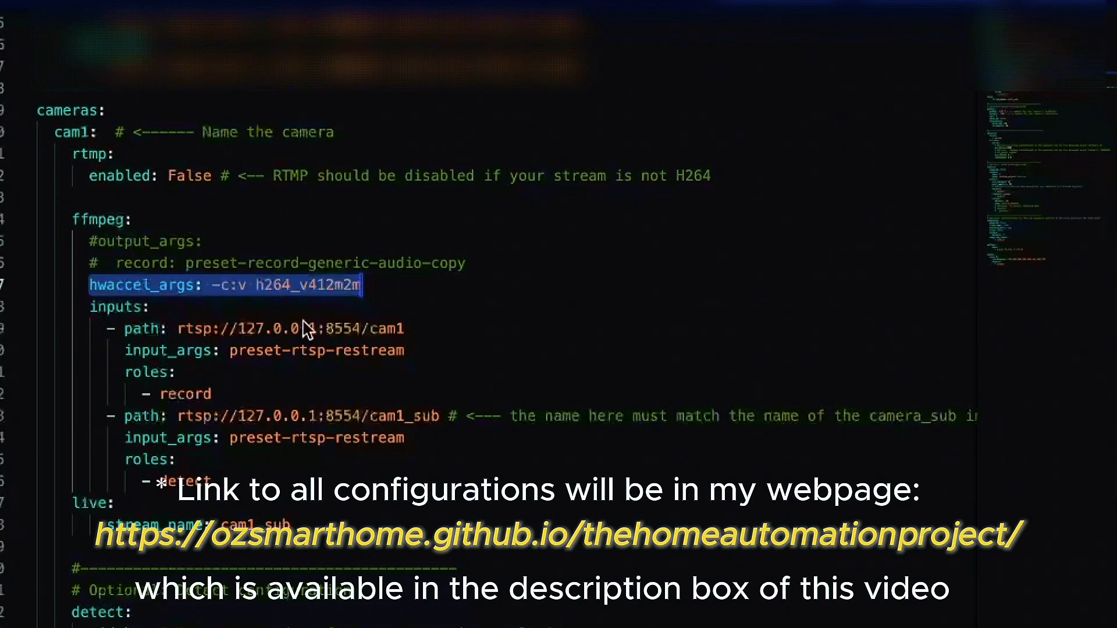
{"action": "scroll", "coordinate": [570, 389], "scroll_direction": "down", "scroll_amount": 2}
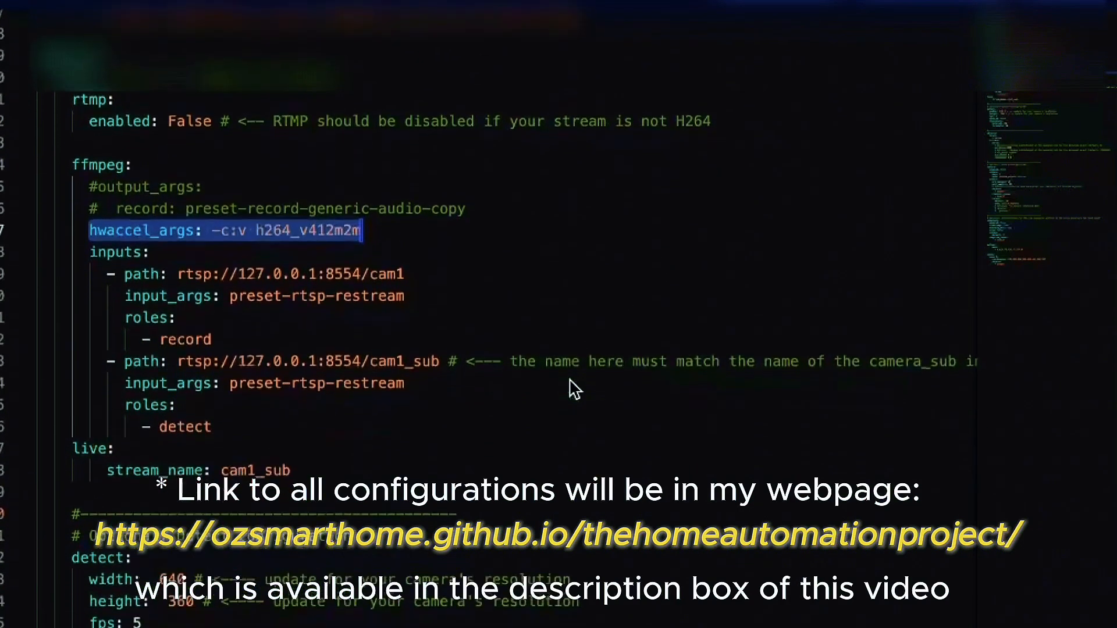